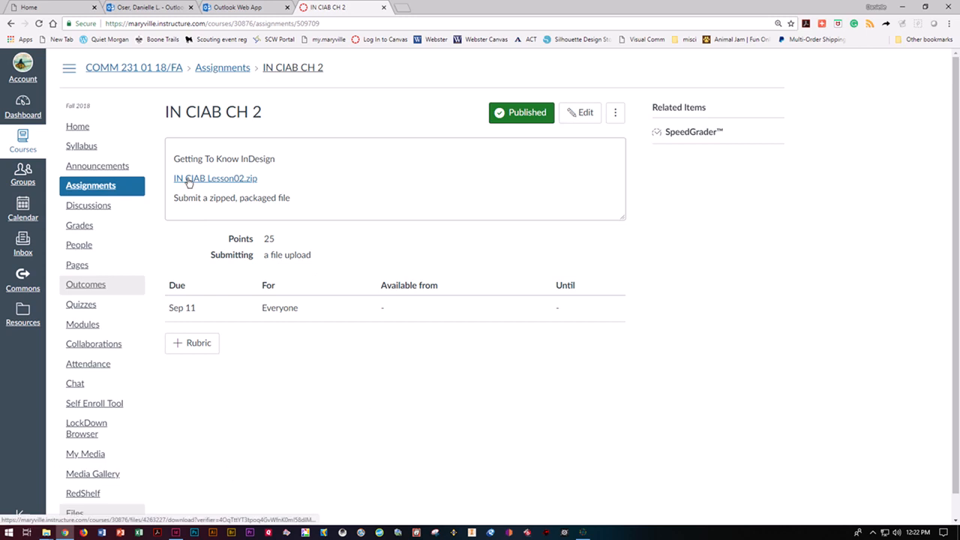
Save IN CIAB Lesson02.zip from Canvas into the IN CIAB folder on USB Drive (L:)
click(188, 180)
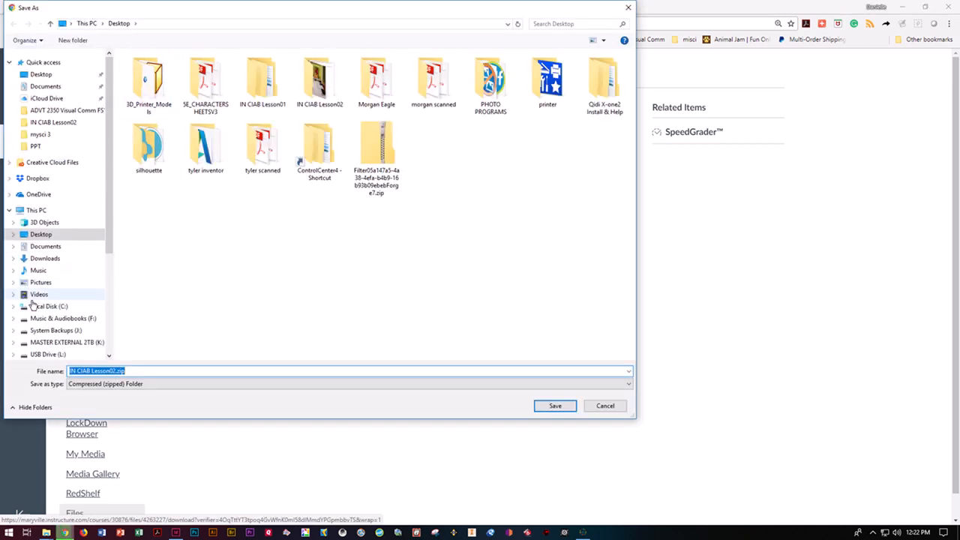
click(45, 356)
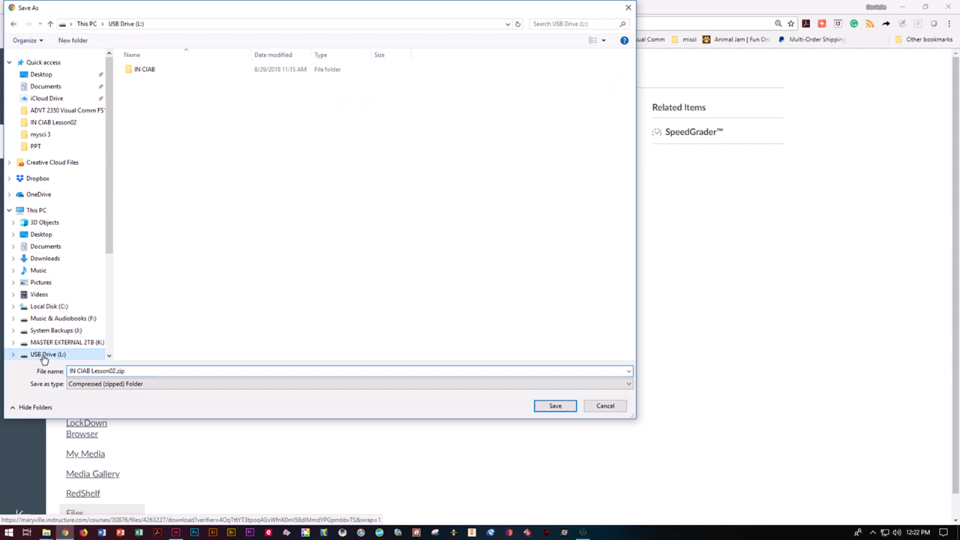
double_click(145, 71)
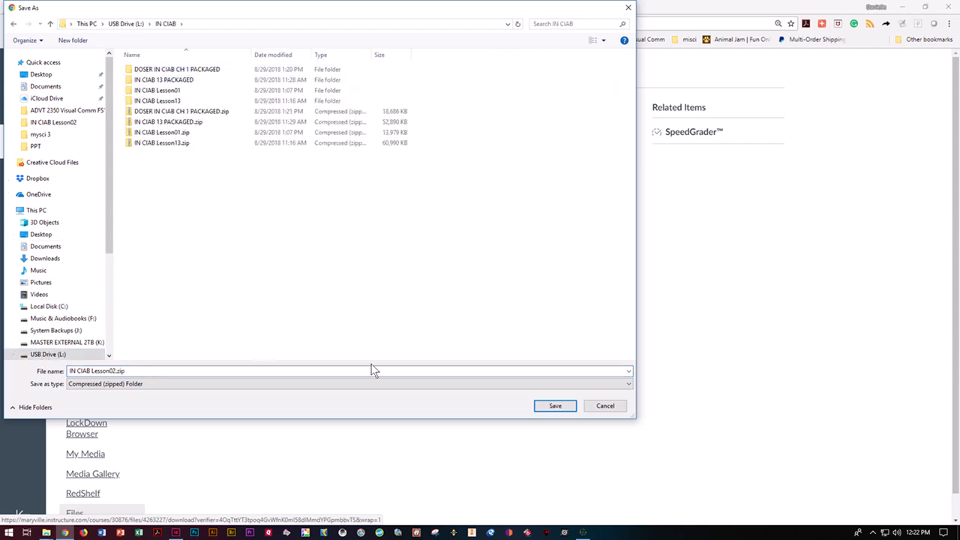
click(548, 407)
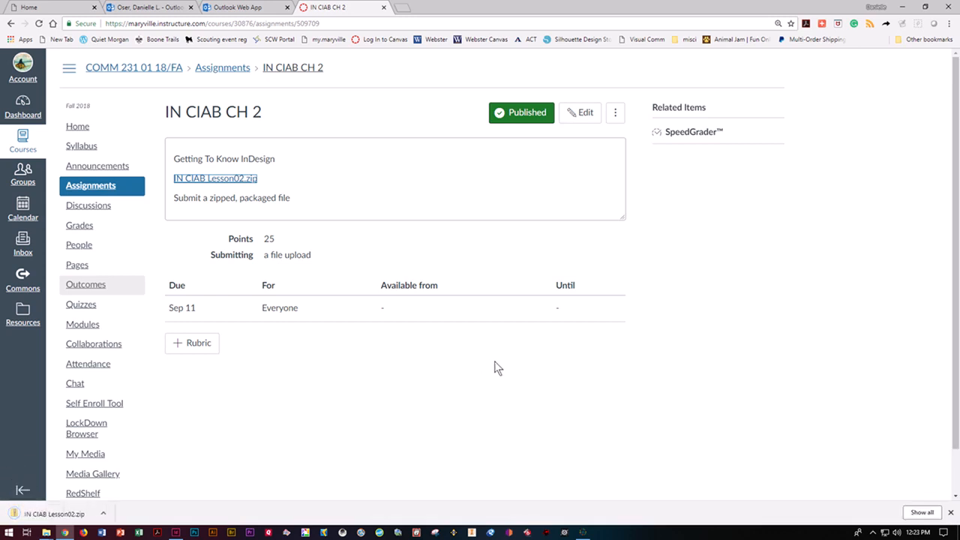
In File Explorer, open the IN CIAB folder on the USB drive
mouse_move(46, 535)
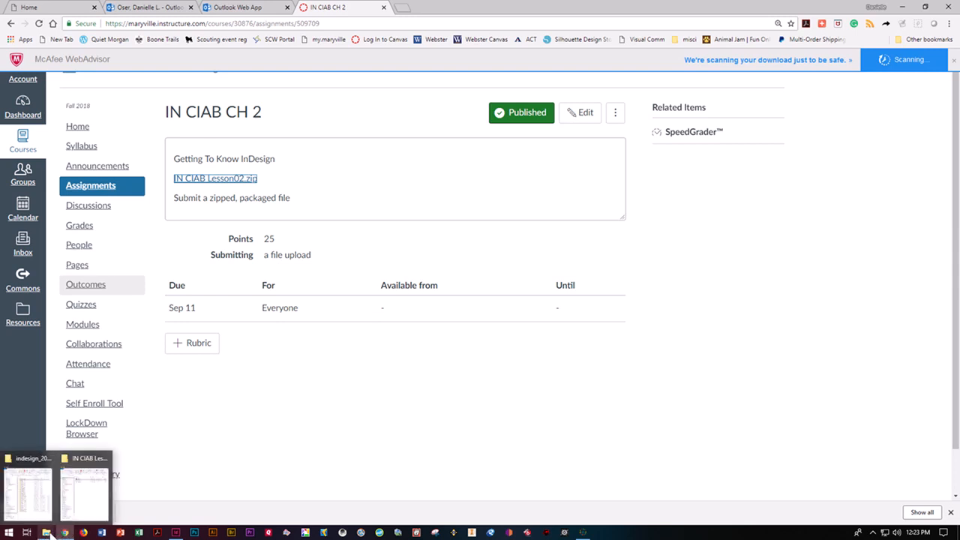
click(51, 534)
click(85, 512)
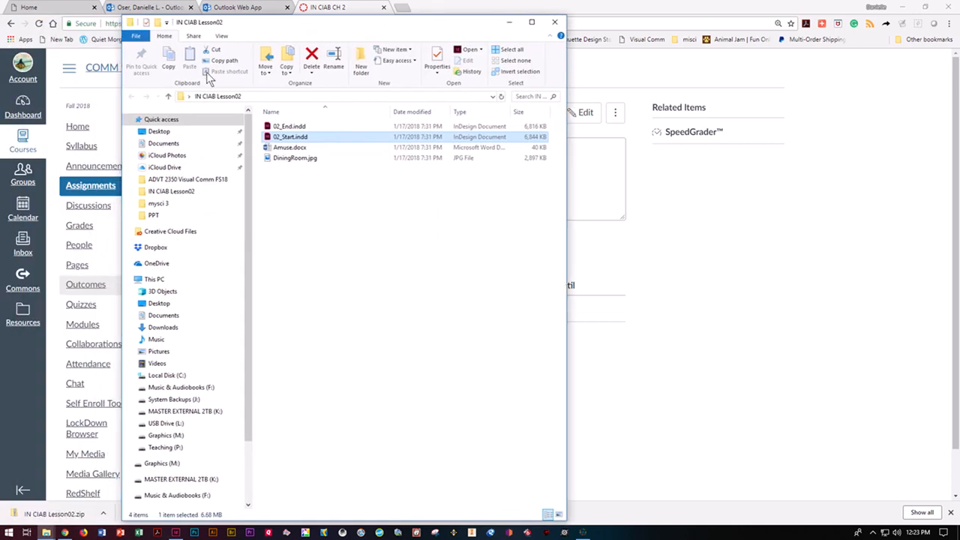
click(158, 423)
double_click(283, 128)
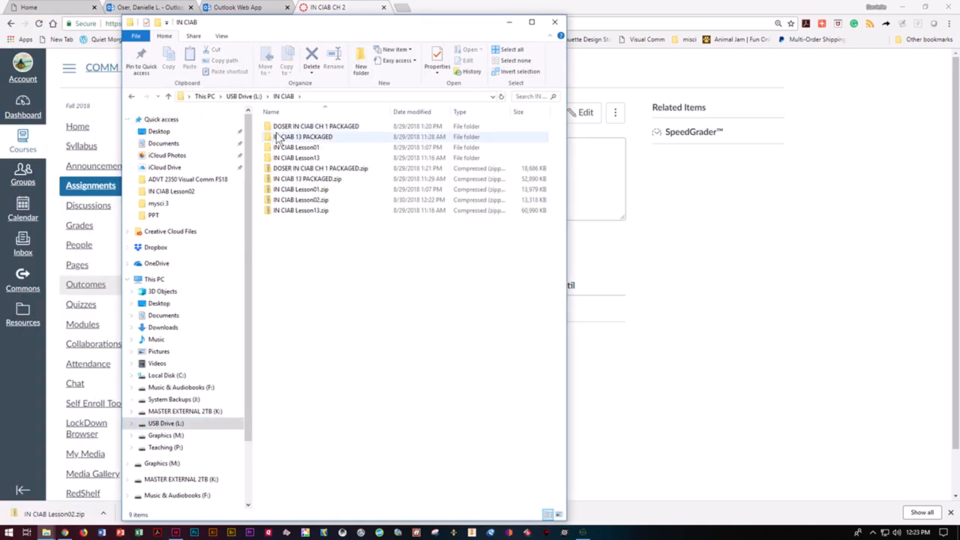
Extract IN CIAB Lesson02.zip into the IN CIAB Lesson02 folder and open 02_End.indd
click(284, 204)
right_click(284, 204)
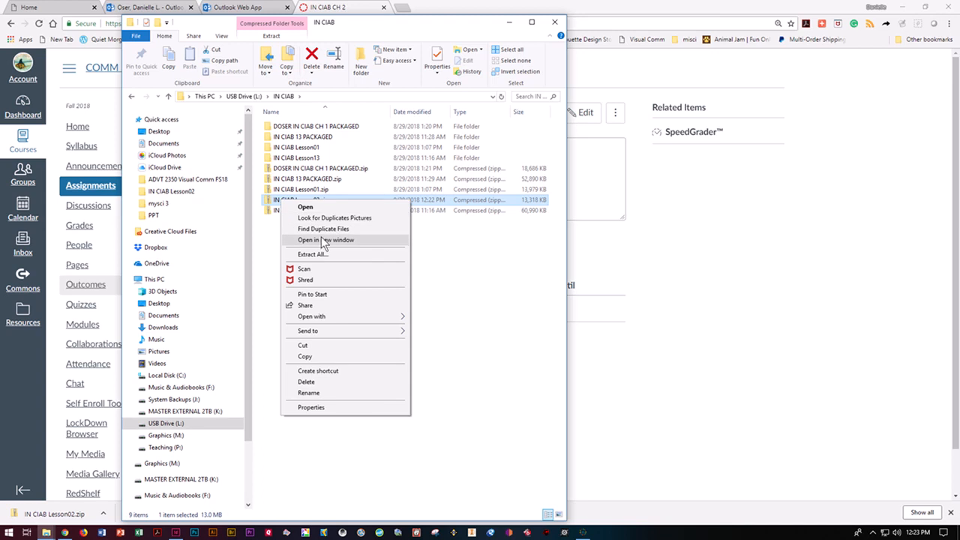
click(328, 255)
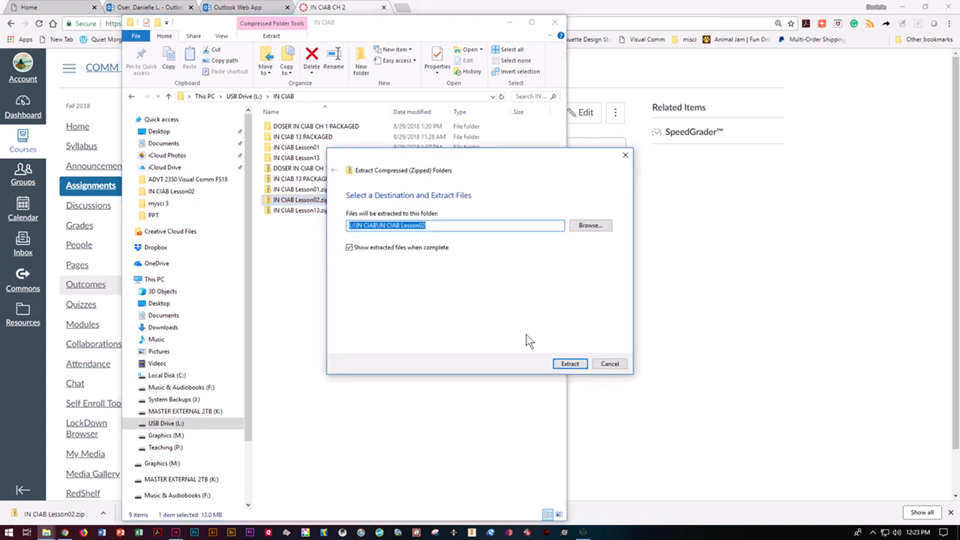
click(569, 363)
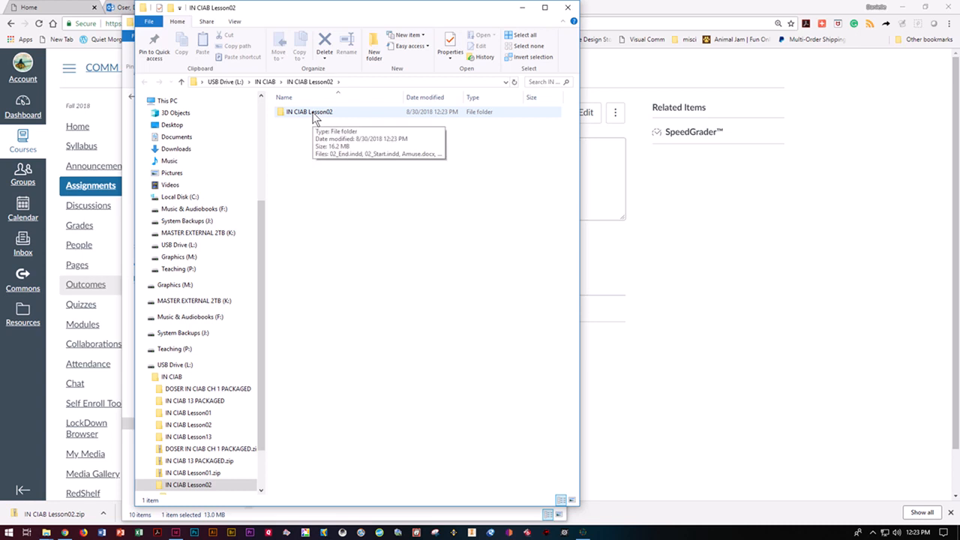
double_click(314, 114)
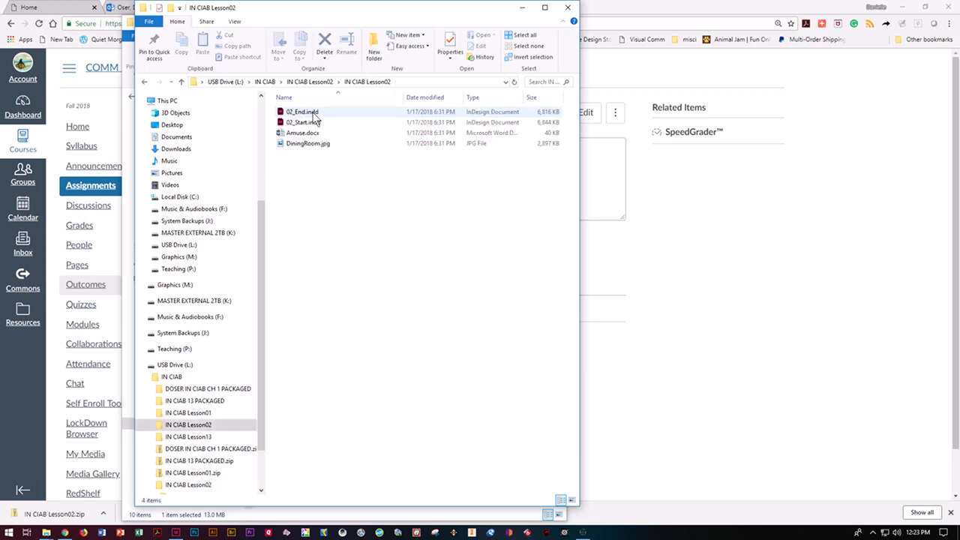
double_click(314, 112)
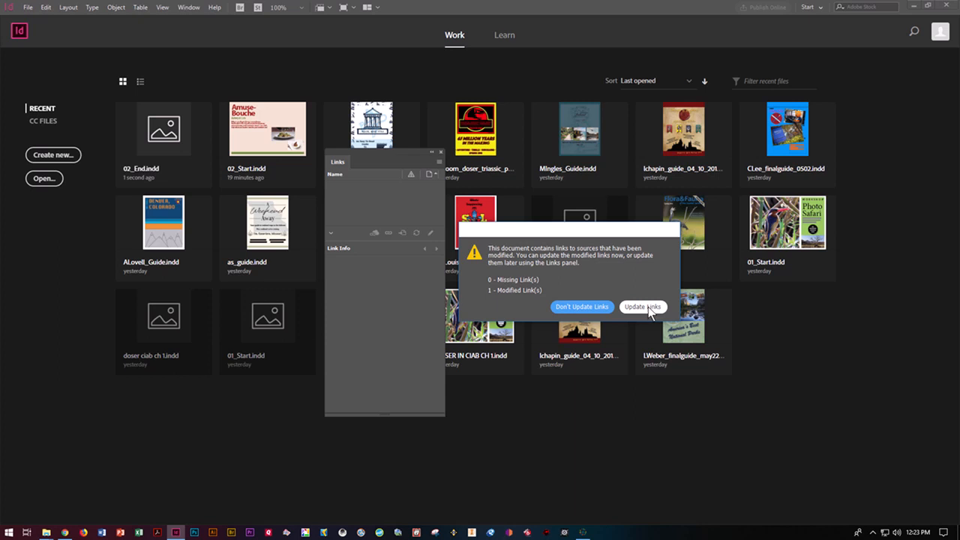
Update the modified image link in 02_End.indd, review it, then close it without saving
click(648, 307)
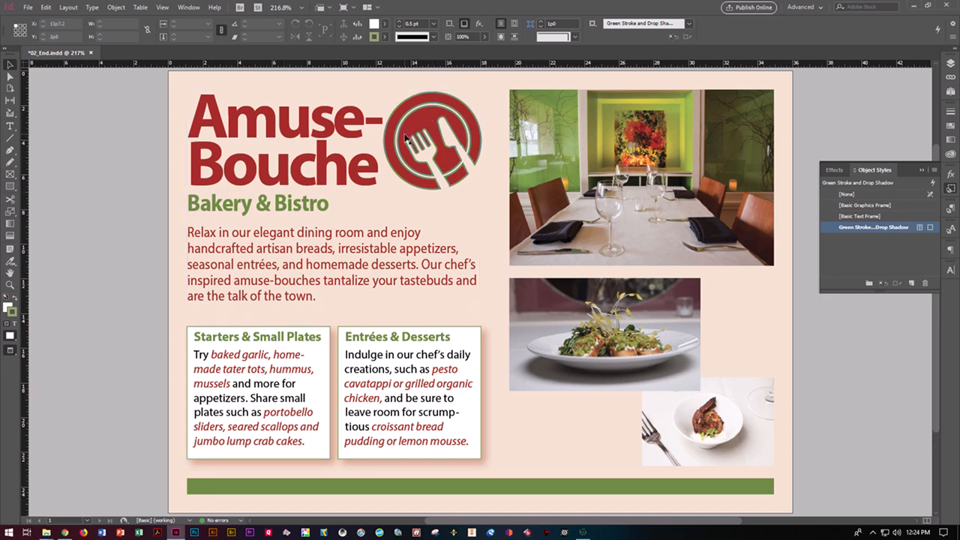
click(90, 52)
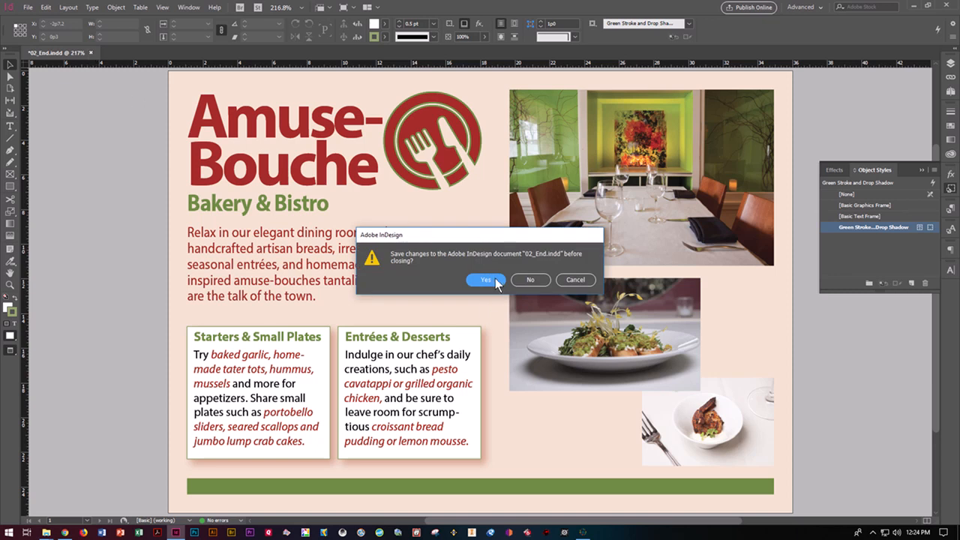
click(527, 279)
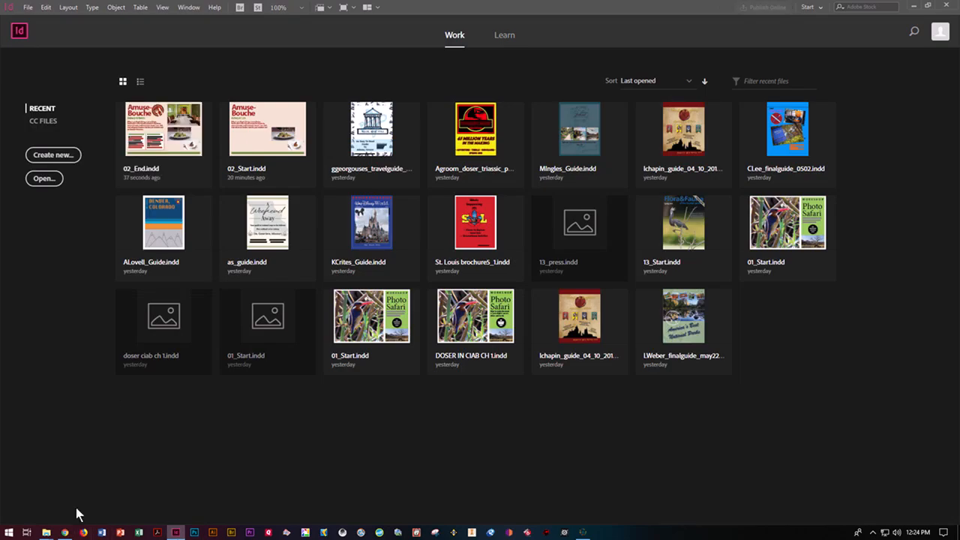
Open 02_Start.indd from the IN CIAB Lesson02 folder in File Explorer
mouse_move(46, 532)
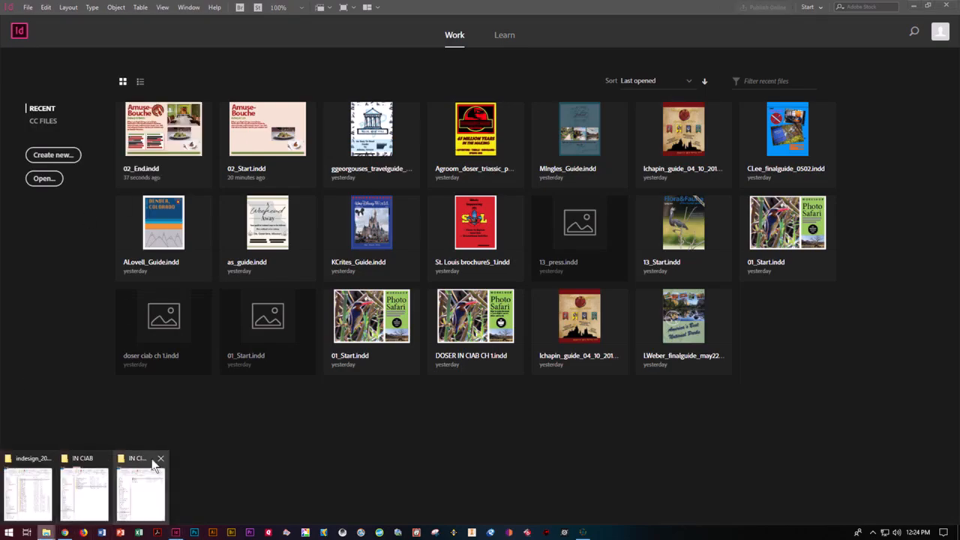
click(154, 467)
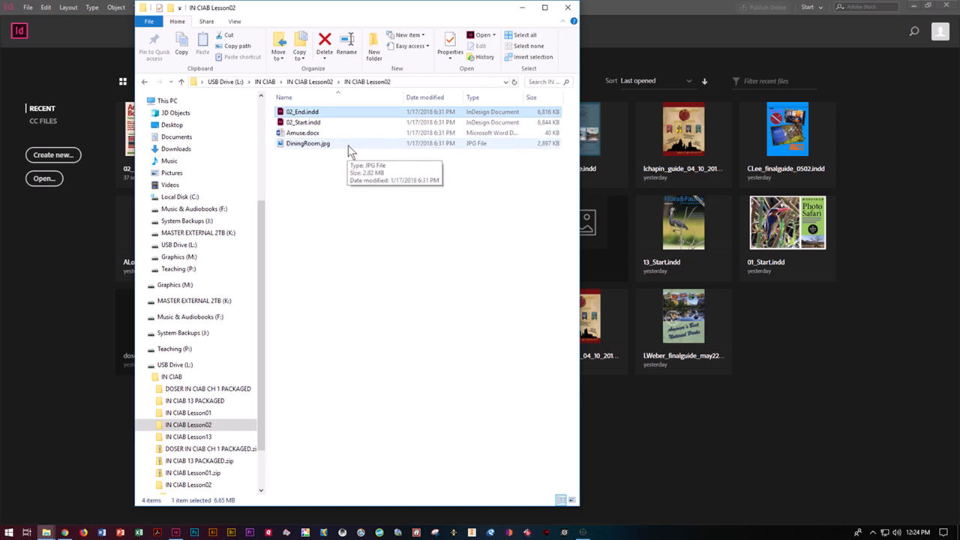
click(308, 123)
key(Return)
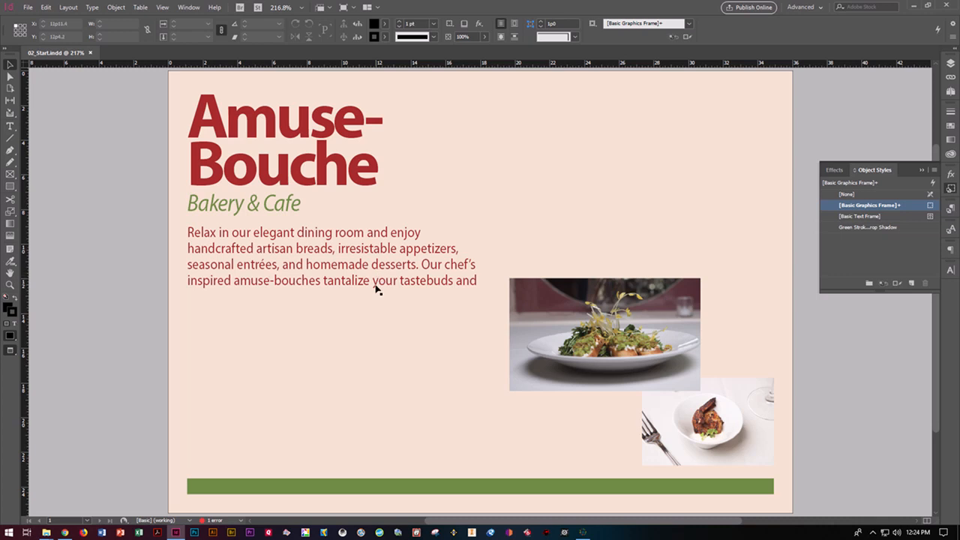
Save the starting document under the new name 02_Postcard.indd
click(29, 8)
click(48, 87)
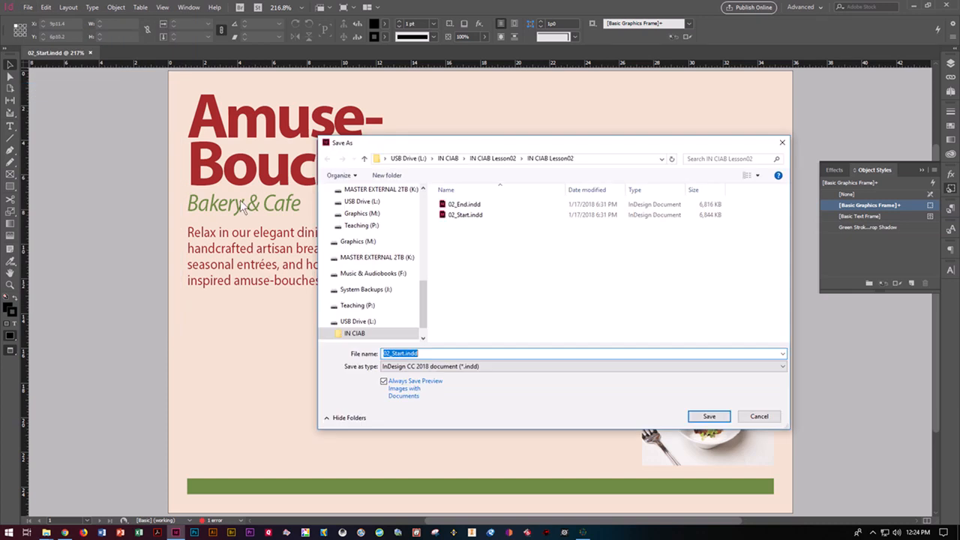
click(437, 353)
drag(437, 353, 395, 354)
text(Postcard.)
click(707, 417)
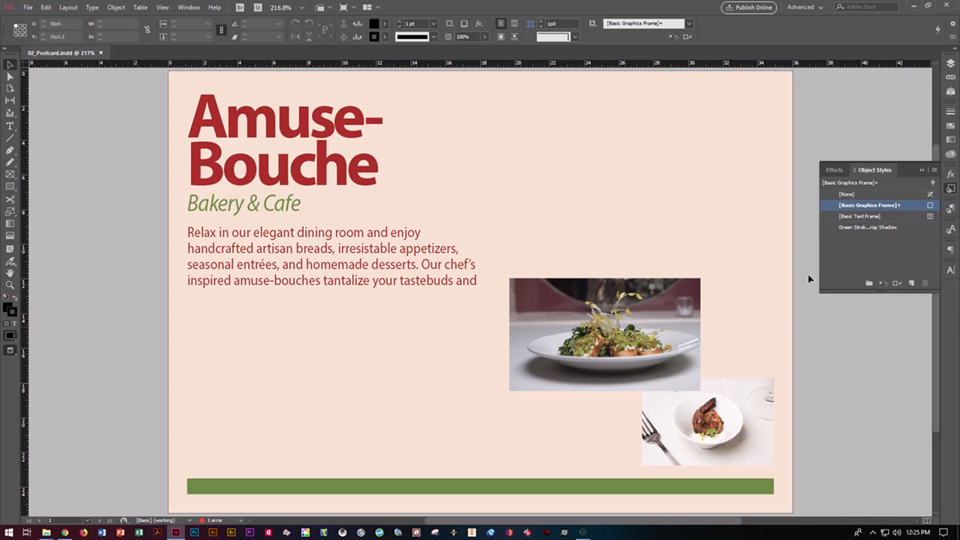
Turn on guides and hidden characters and switch to Normal screen mode
click(330, 10)
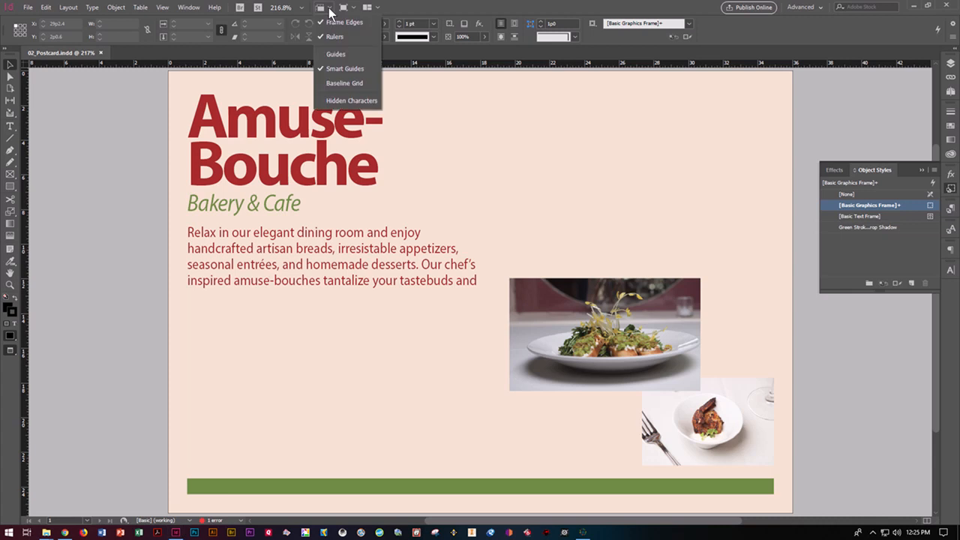
click(333, 54)
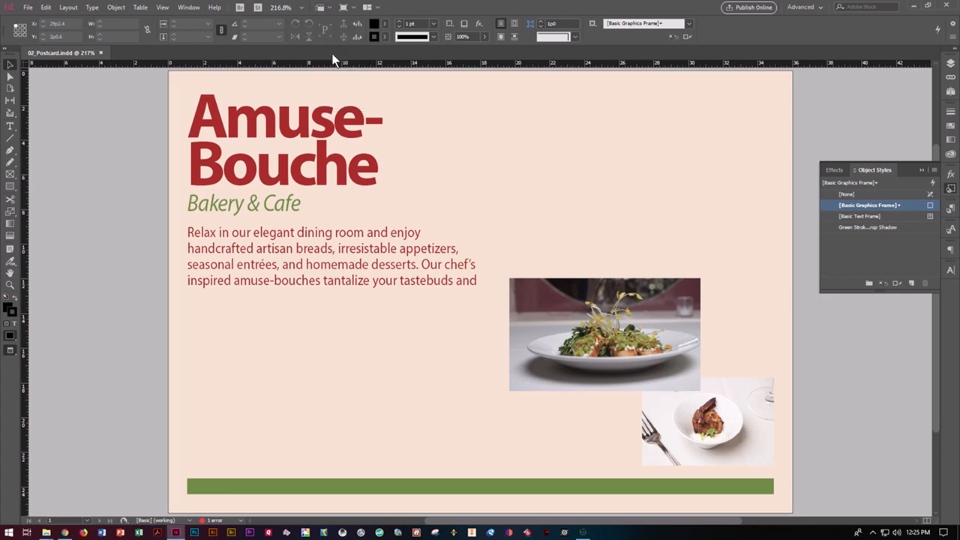
click(328, 7)
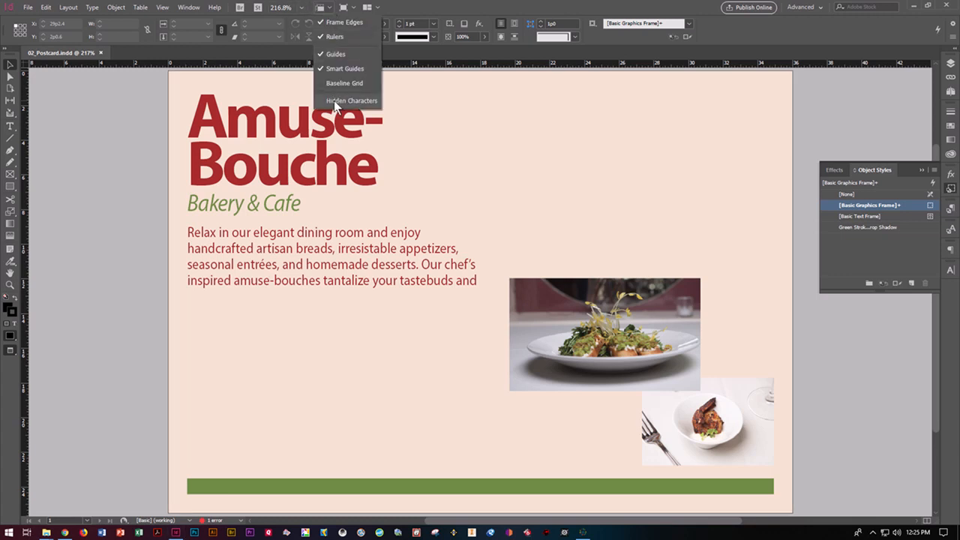
click(333, 101)
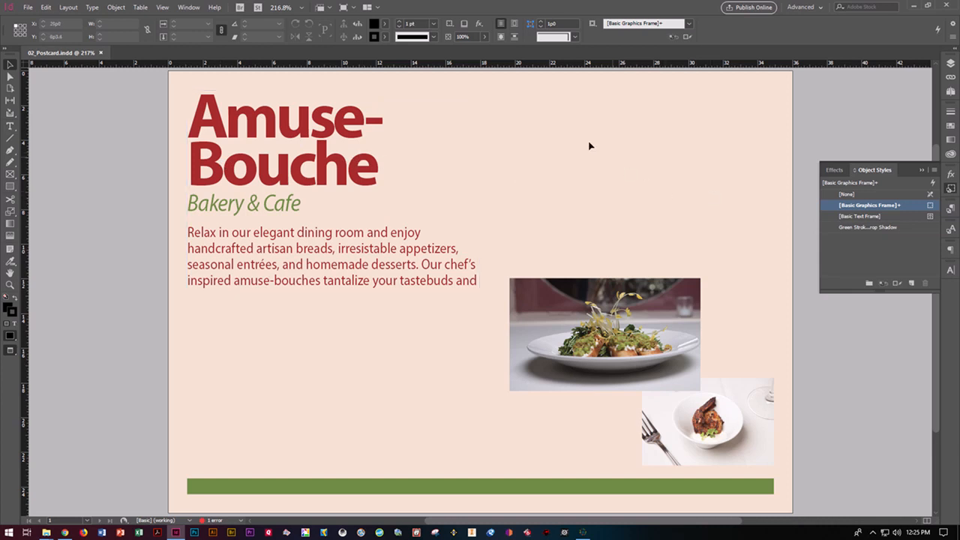
click(356, 7)
click(360, 22)
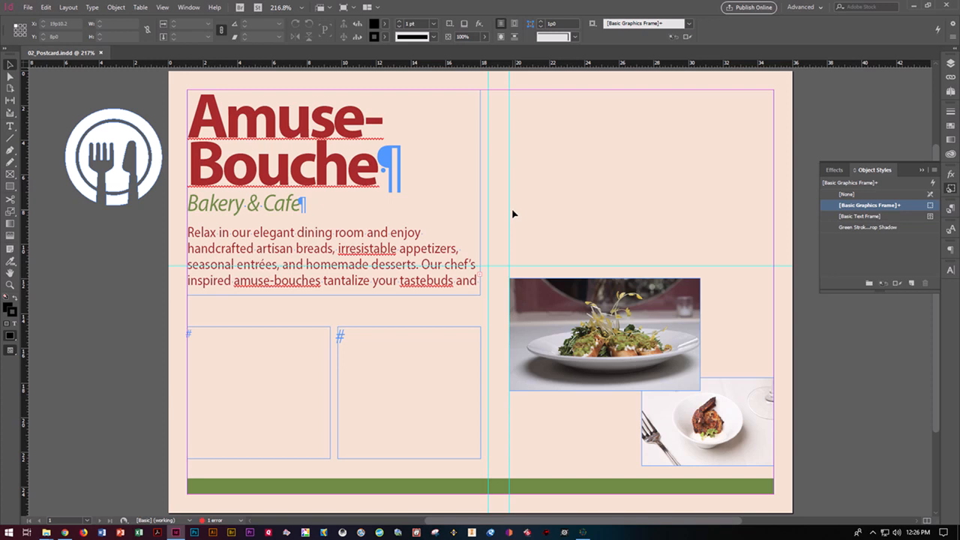
Use the Preflight panel's TEXT > Overset text entry to jump to the overset text frame
click(241, 520)
click(296, 473)
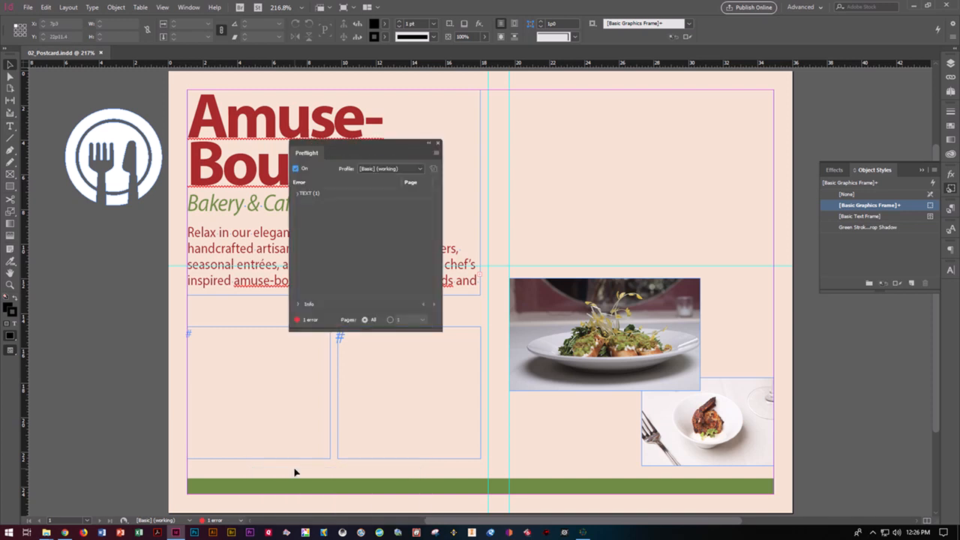
click(297, 194)
drag(368, 141, 600, 138)
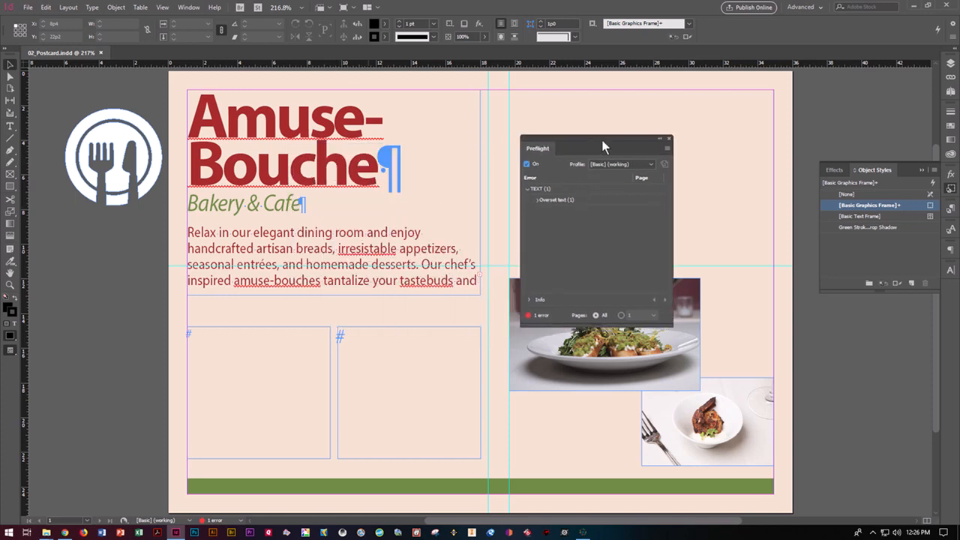
click(537, 200)
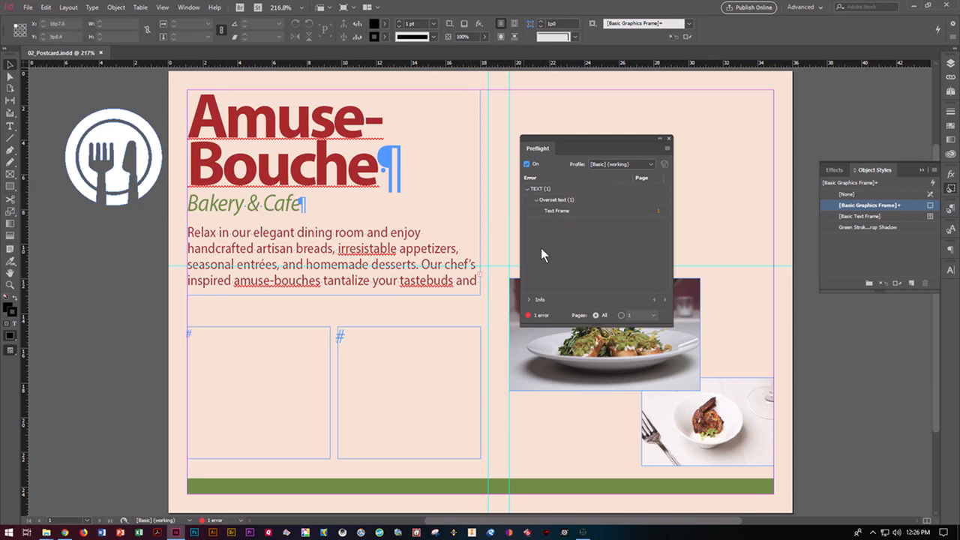
click(658, 212)
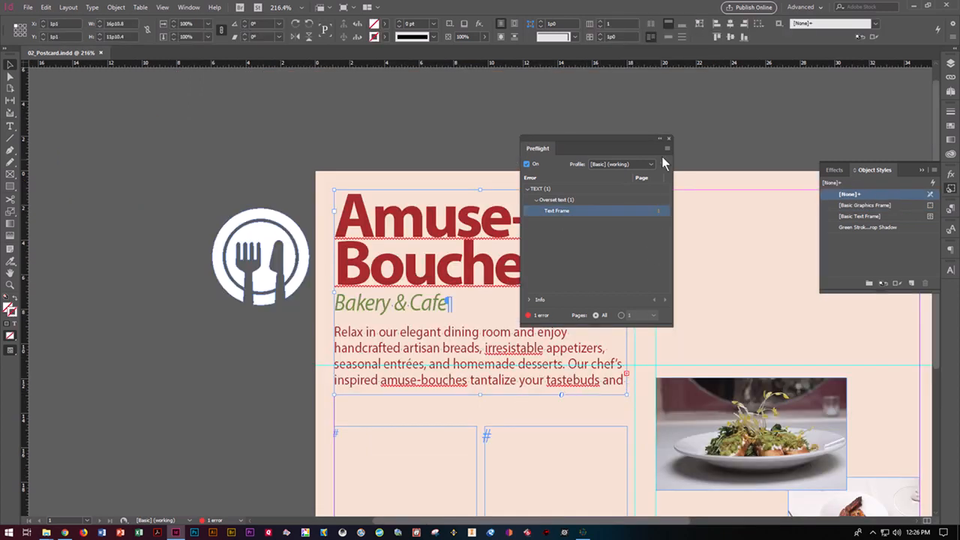
click(669, 140)
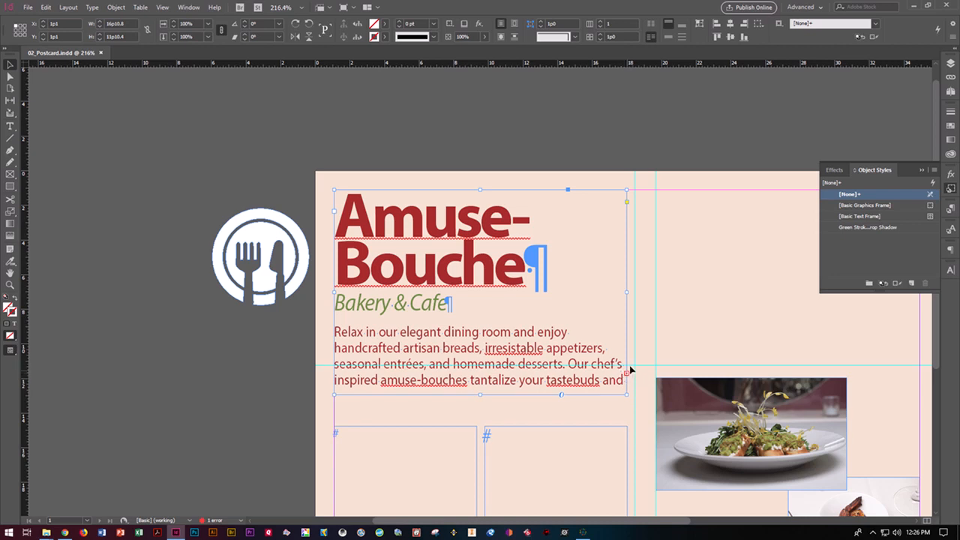
click(7, 65)
Lengthen the body text frame downward so its overset text fits
drag(482, 395, 480, 411)
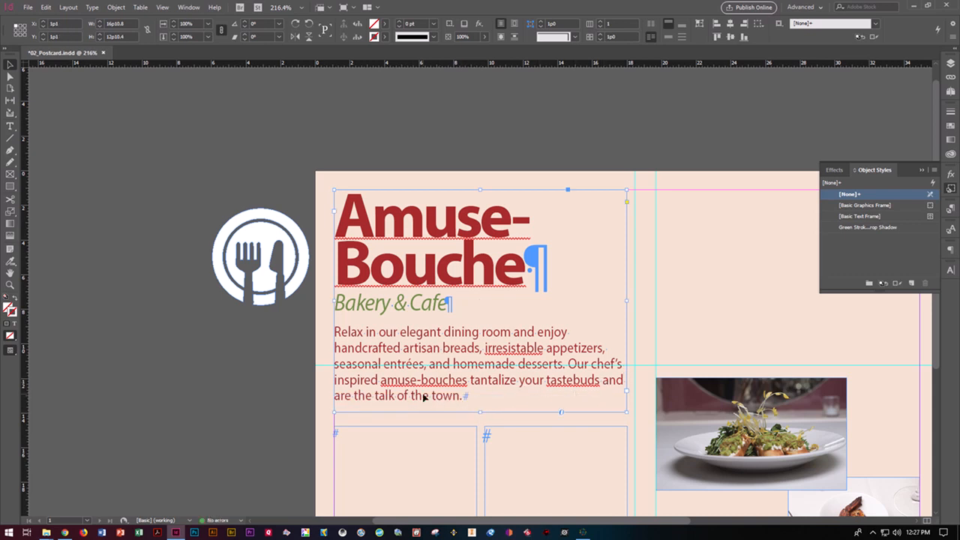
right_click(501, 354)
key(Escape)
Correct 'irresistable' to 'irresistible' using the spelling suggestion
click(10, 126)
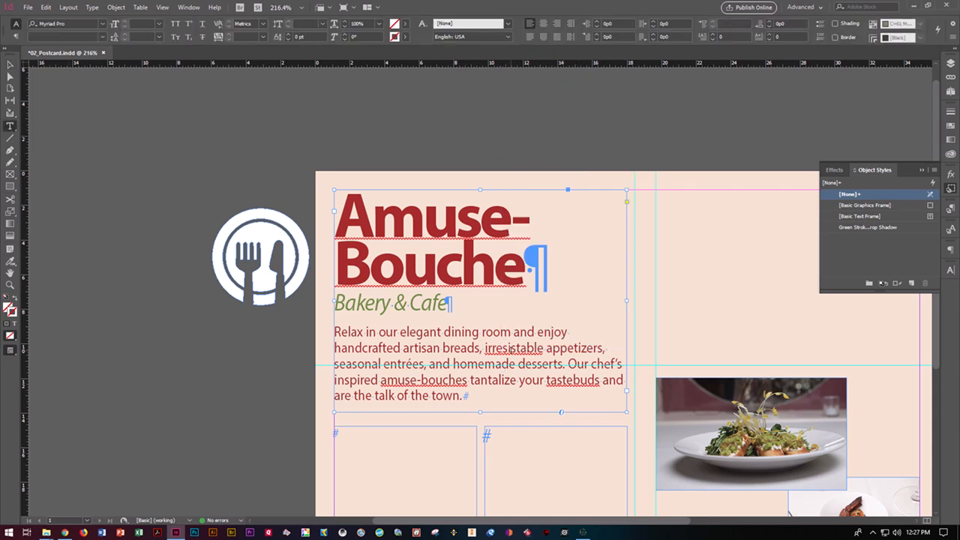
click(511, 348)
right_click(511, 347)
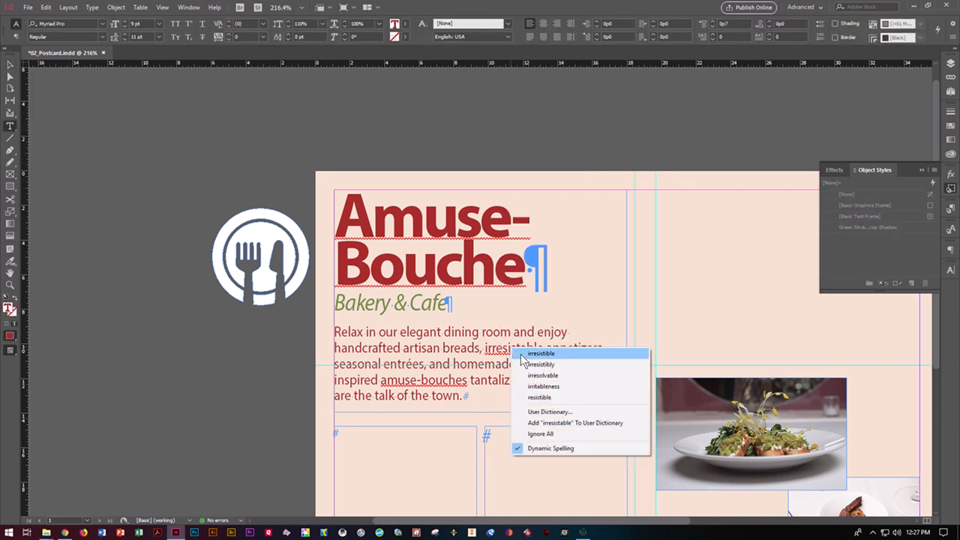
click(525, 354)
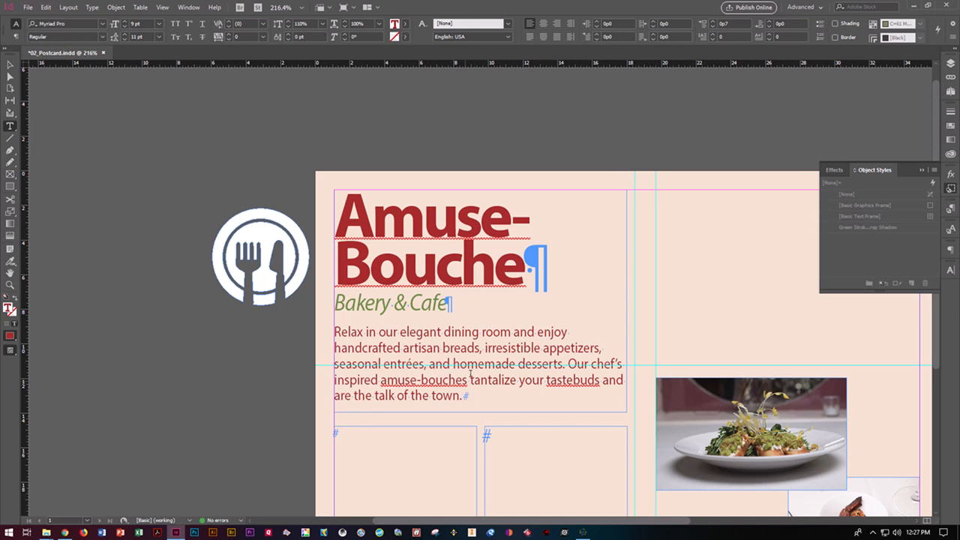
Review the Edit > Spelling options and close the menu without changes
click(48, 7)
mouse_move(27, 8)
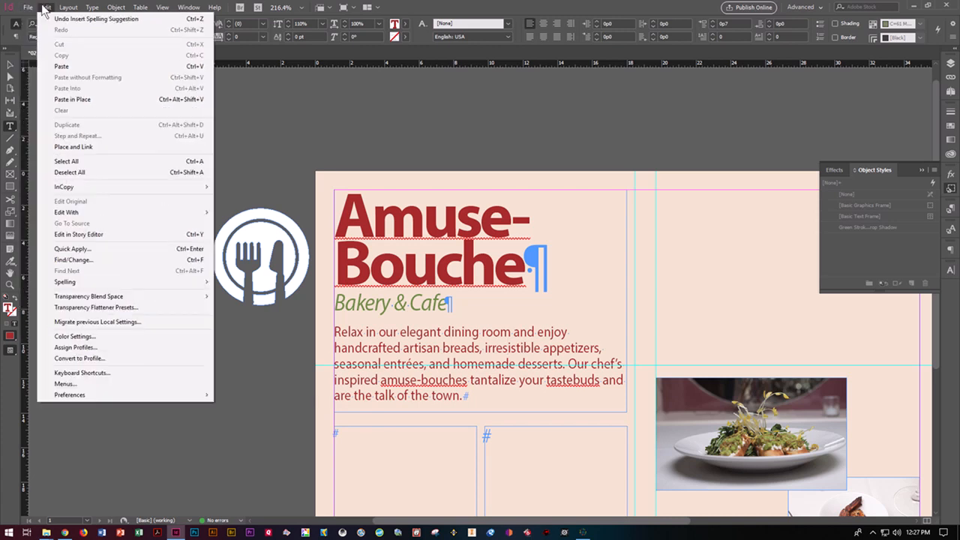
mouse_move(99, 283)
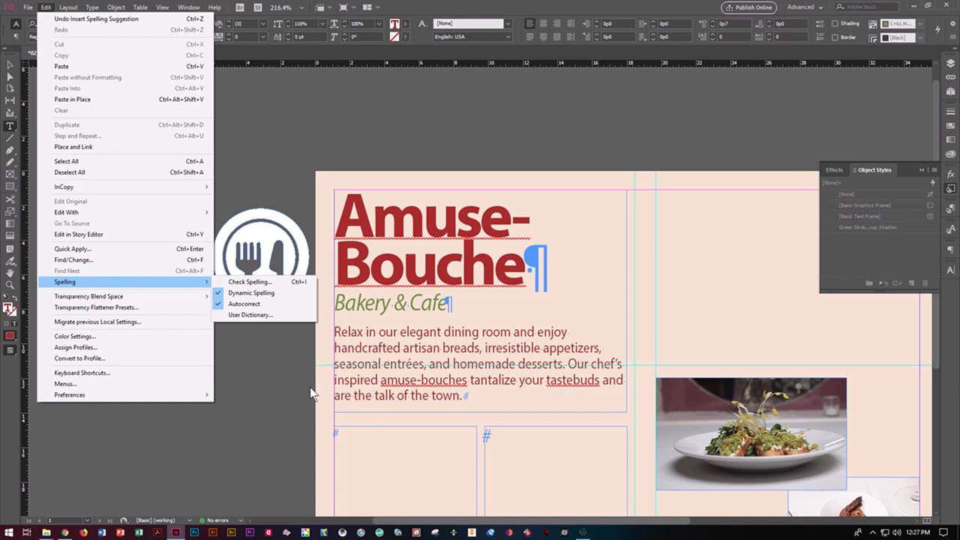
click(285, 385)
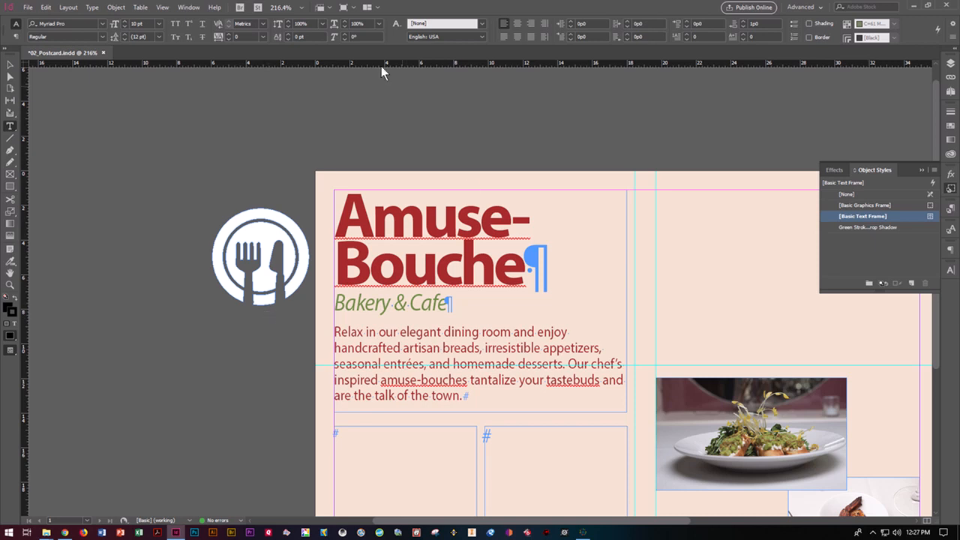
Fit the whole postcard page in the window with View > Fit Page in Window
click(189, 8)
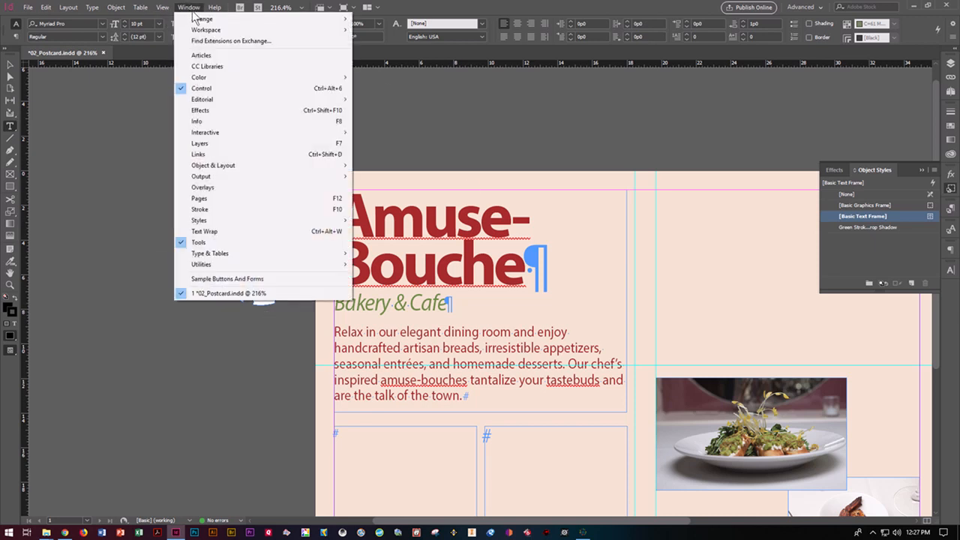
mouse_move(198, 22)
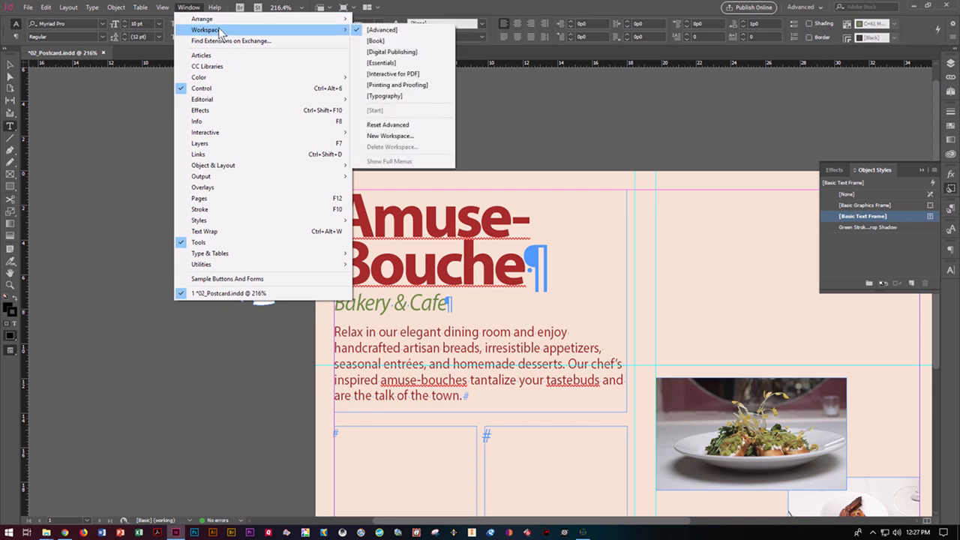
mouse_move(163, 8)
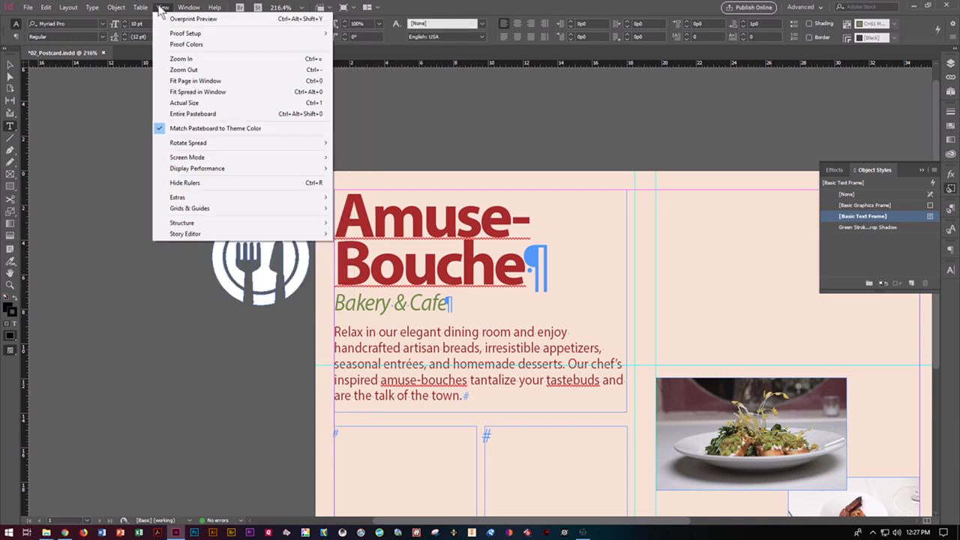
click(185, 92)
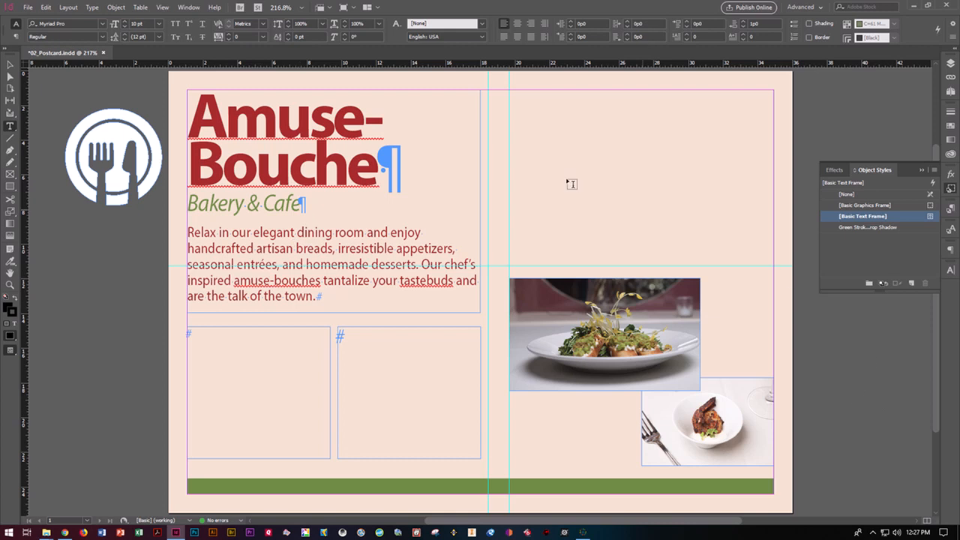
click(7, 67)
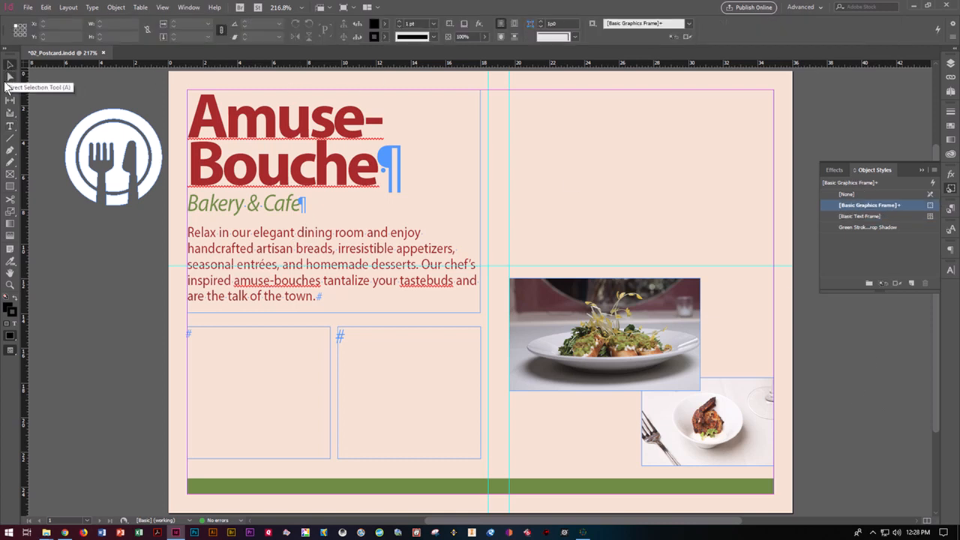
click(11, 127)
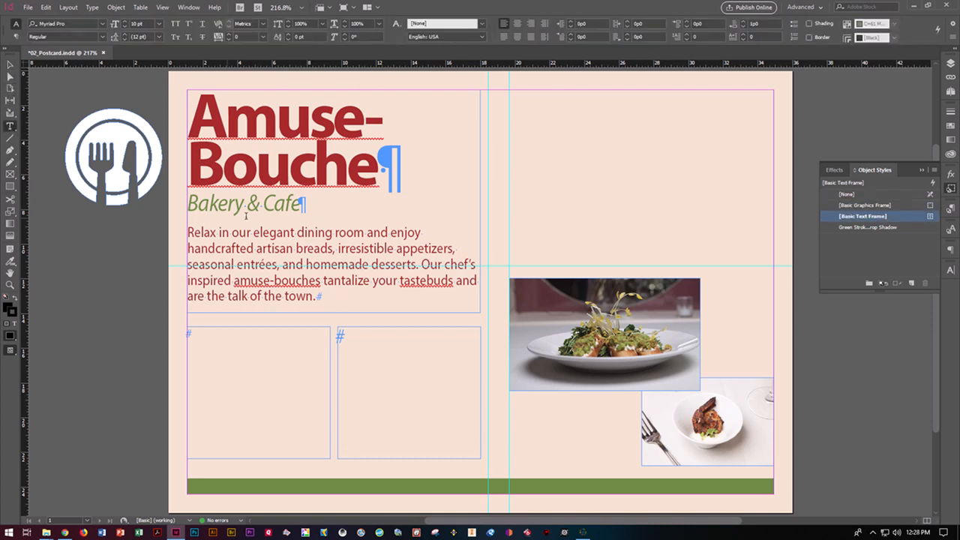
Replace 'Cafe' with 'Bistro' in the tagline under the title
click(300, 206)
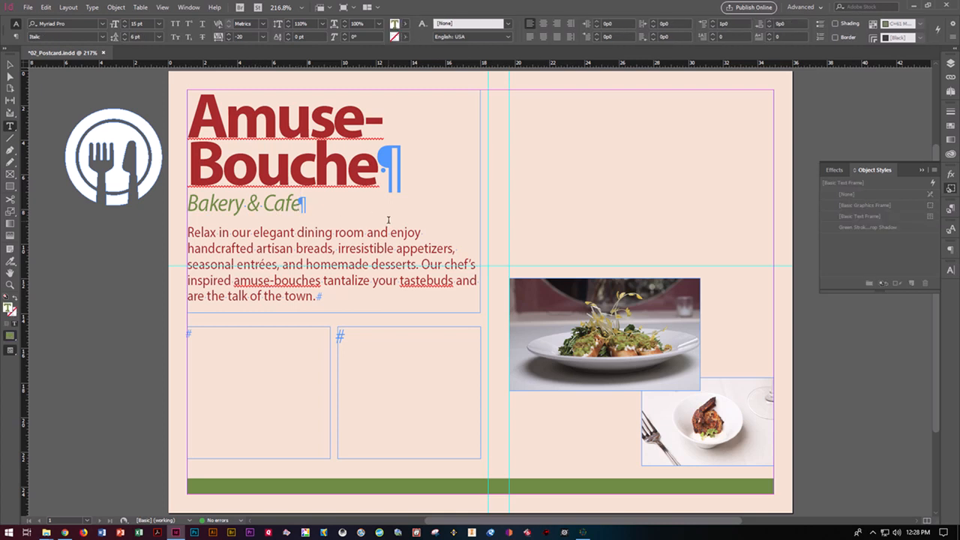
key(BackSpace)
key(BackSpace)
key(BackSpace)
key(BackSpace)
text(Bistro)
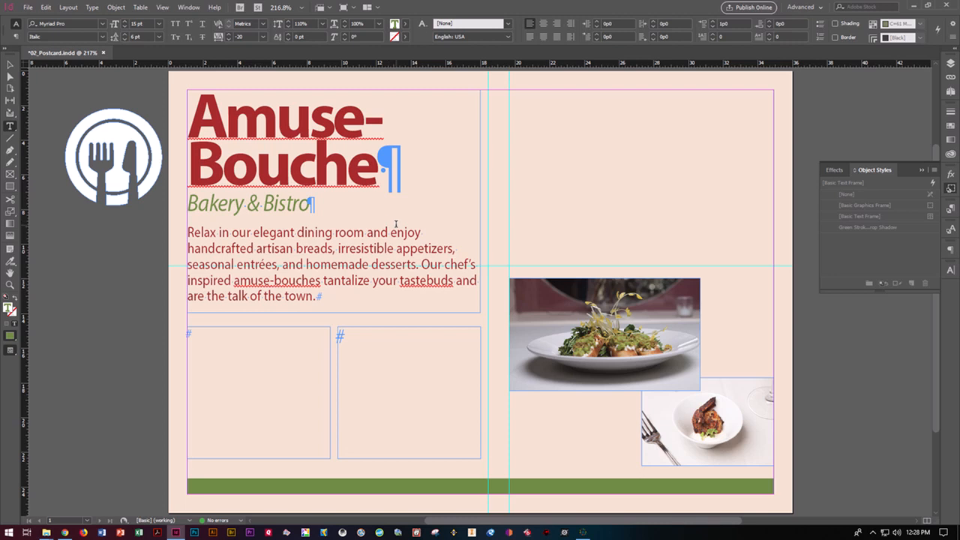
Type stray characters before 'elegant' and delete them, leaving the body text unchanged
click(254, 233)
text(asdfasdf)
key(BackSpace)
key(BackSpace)
key(BackSpace)
key(BackSpace)
key(BackSpace)
key(BackSpace)
key(BackSpace)
key(BackSpace)
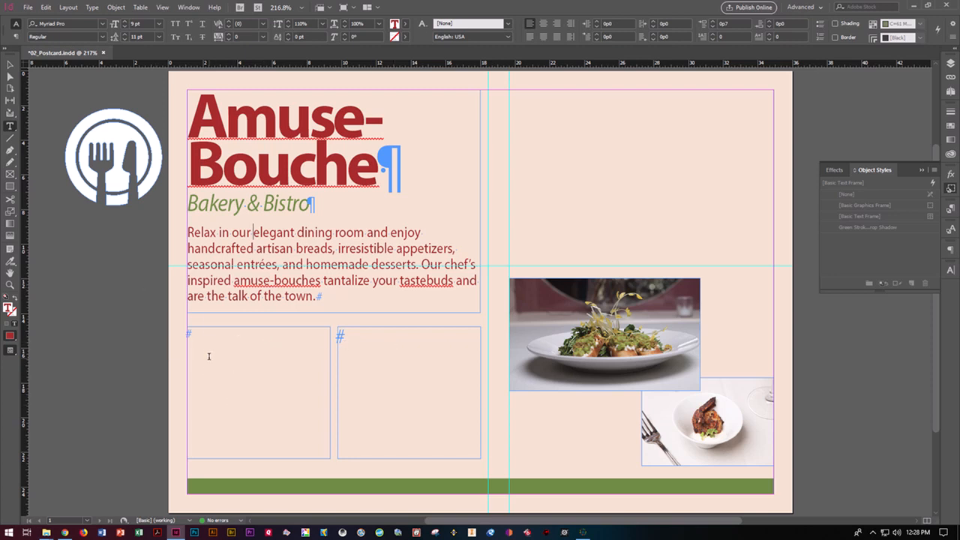
click(9, 66)
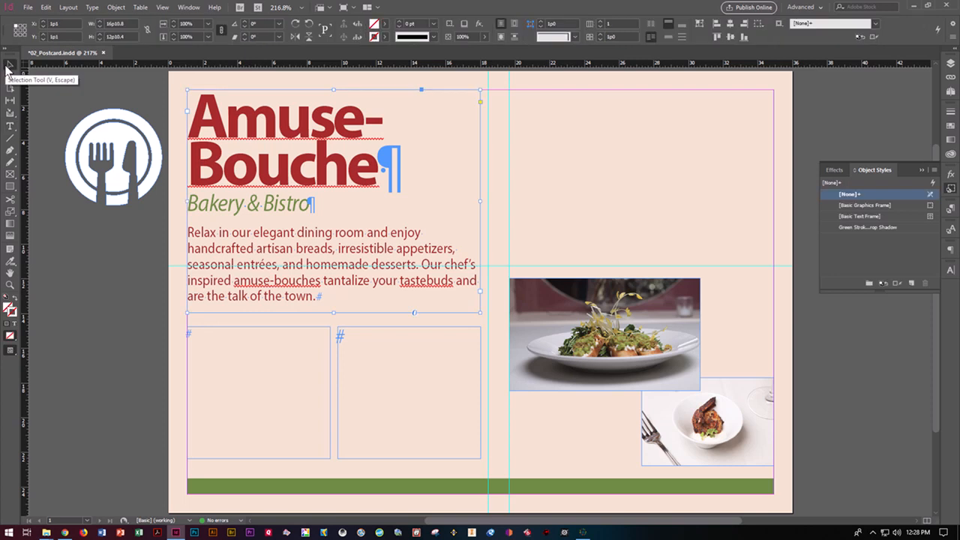
click(28, 8)
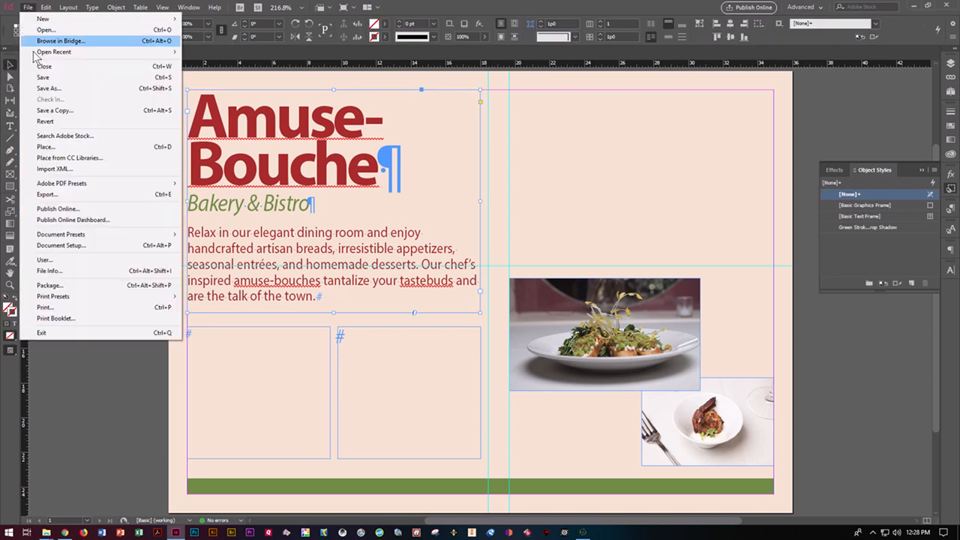
Load Amuse.docx for placing, undoing its replacement of the Amuse-Bouche heading text
click(45, 147)
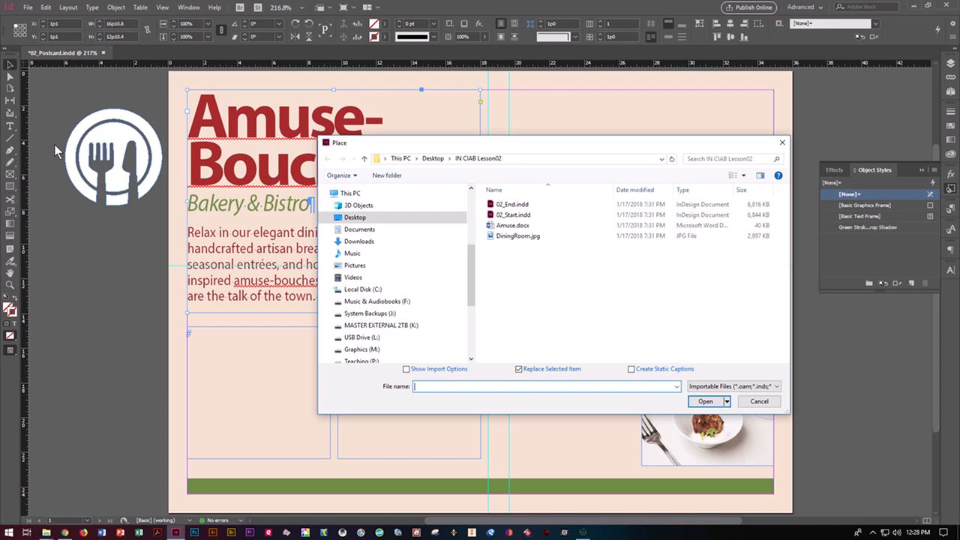
click(499, 226)
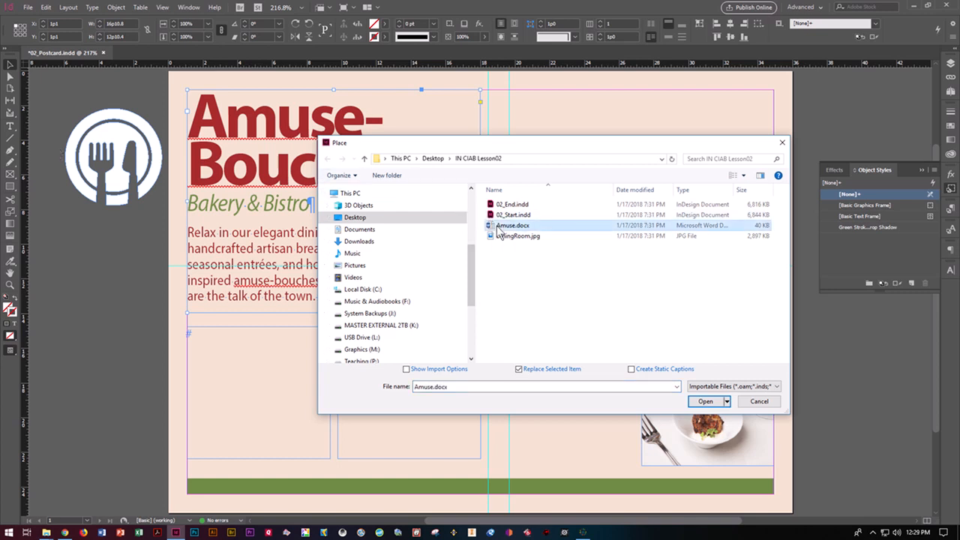
click(705, 402)
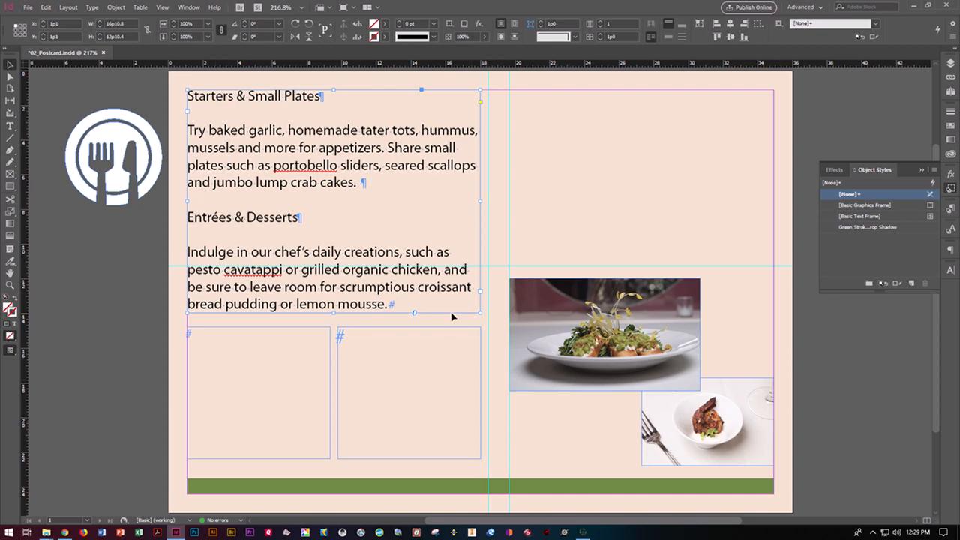
key(ctrl+z)
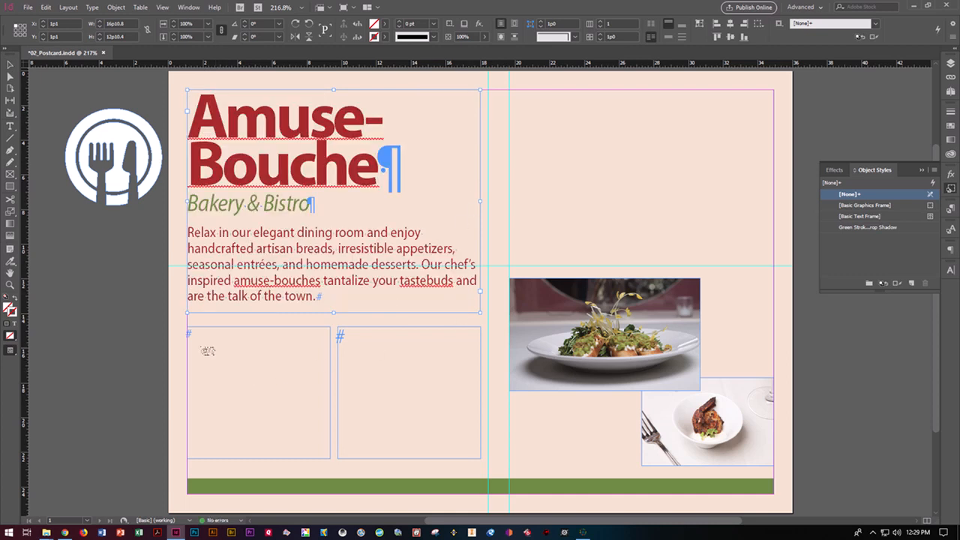
Place the menu text in the left empty frame and thread its overflow into the right frame
click(194, 343)
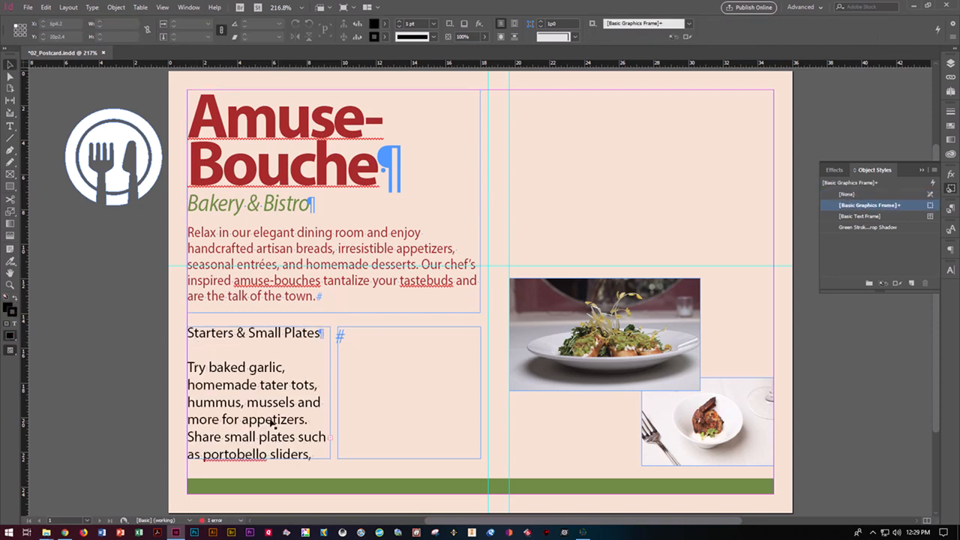
click(331, 441)
click(330, 440)
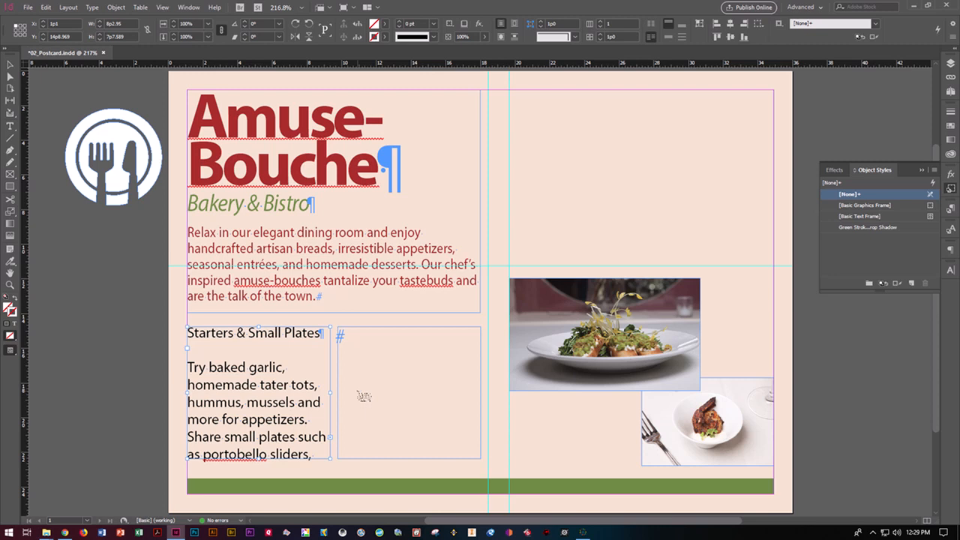
click(354, 337)
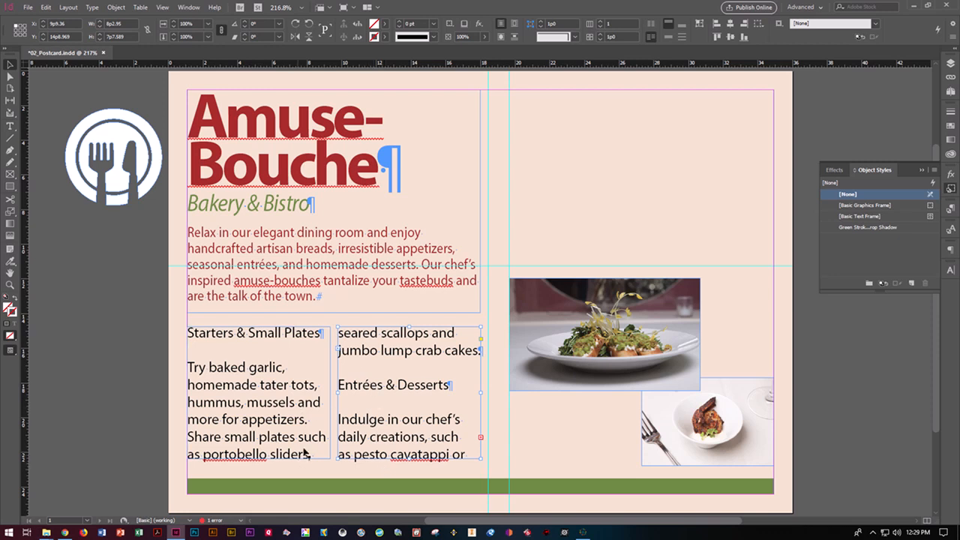
Resize both threaded frames so the right box's top lines up with the left box
click(412, 342)
drag(414, 342, 416, 395)
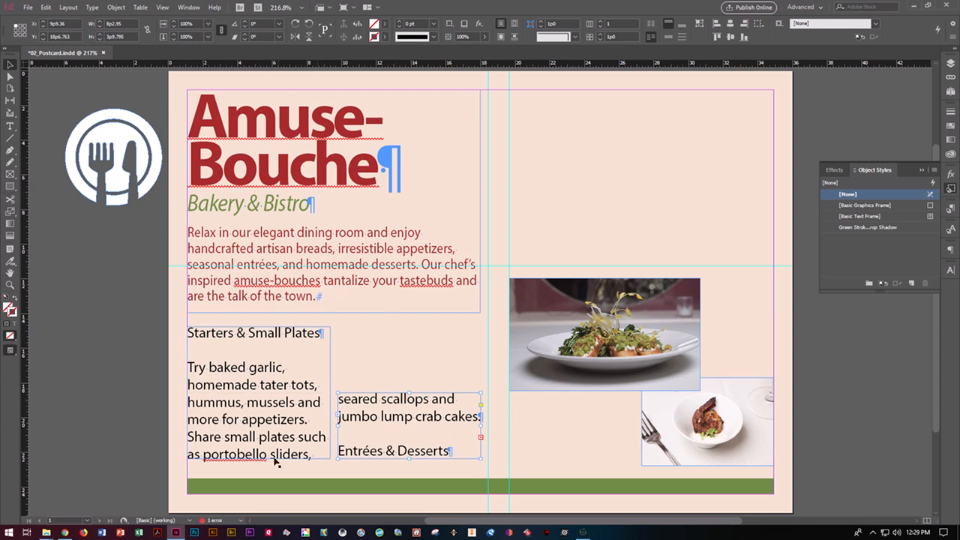
drag(263, 458, 286, 455)
drag(409, 392, 411, 327)
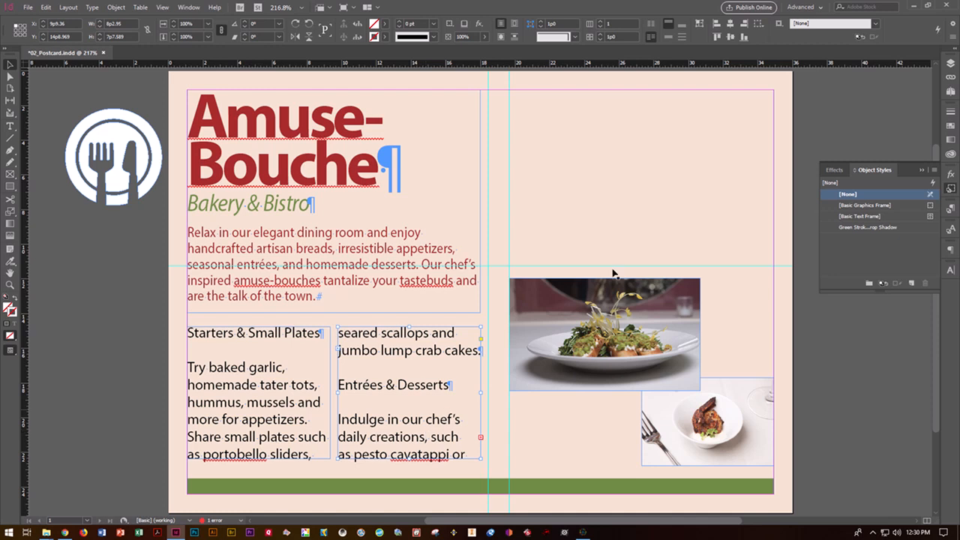
Close the Effects and Object Styles panel and clear any object selection
click(928, 167)
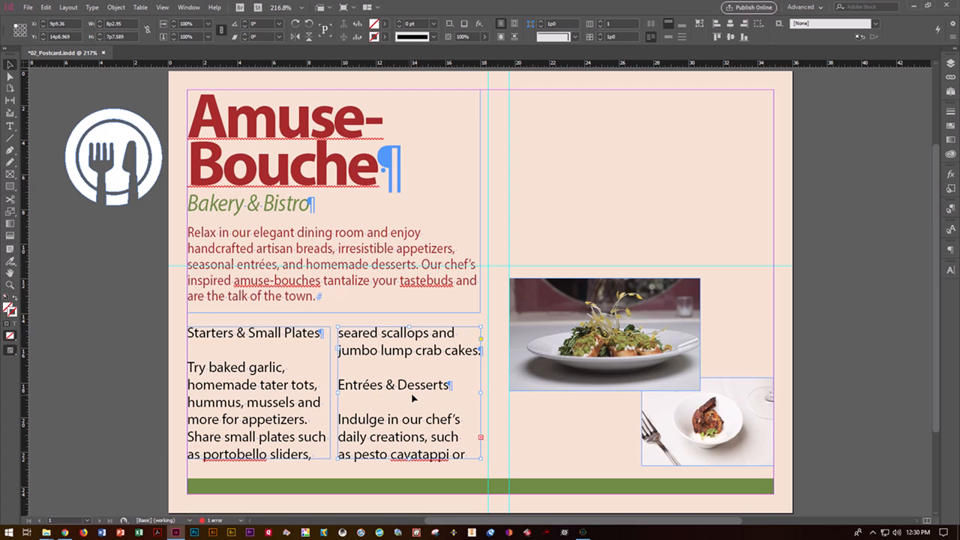
click(290, 396)
key(ctrl+a)
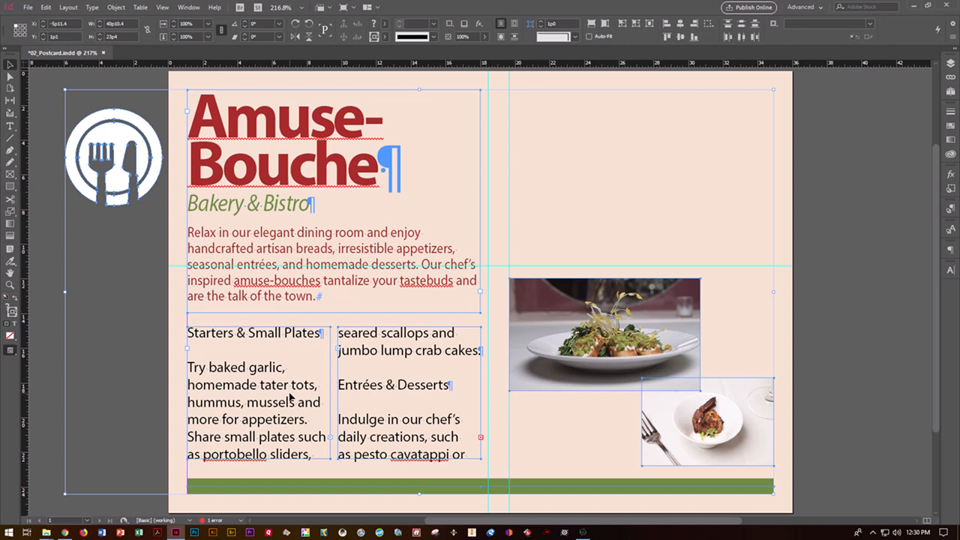
click(290, 399)
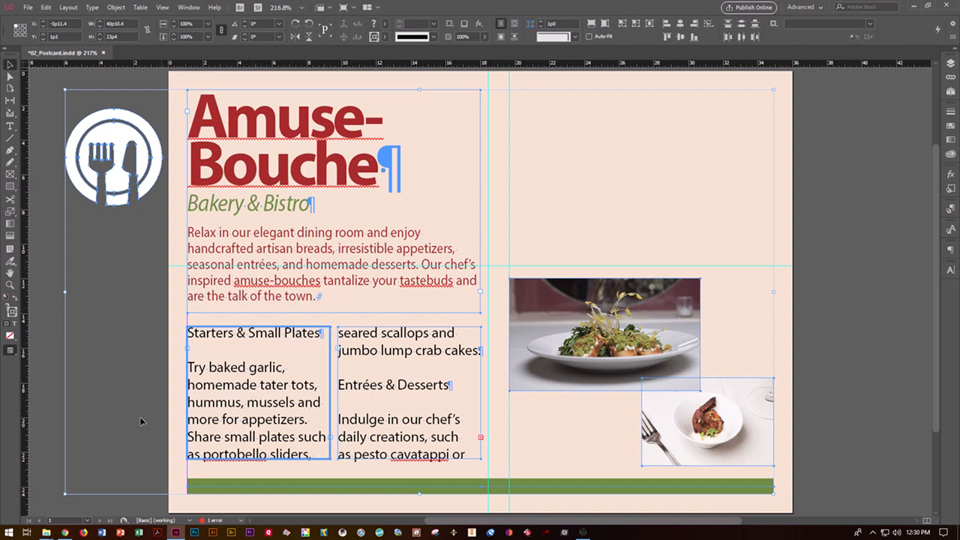
click(38, 406)
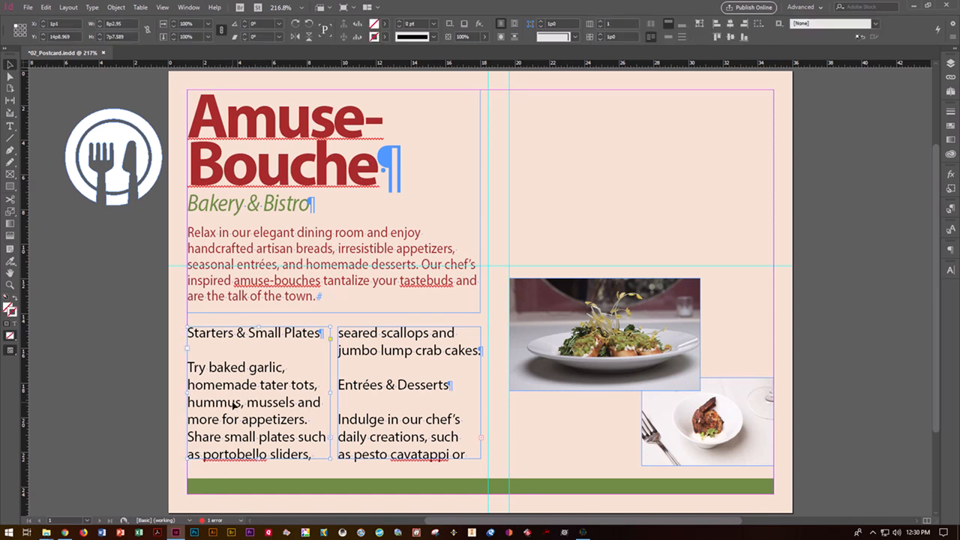
Select the whole threaded menu story in both frames with the Type tool
click(9, 126)
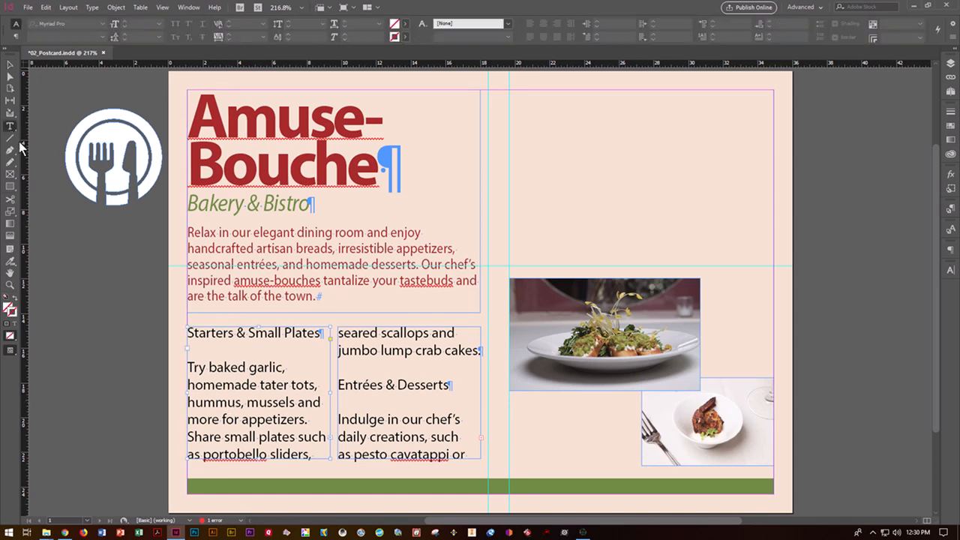
click(240, 368)
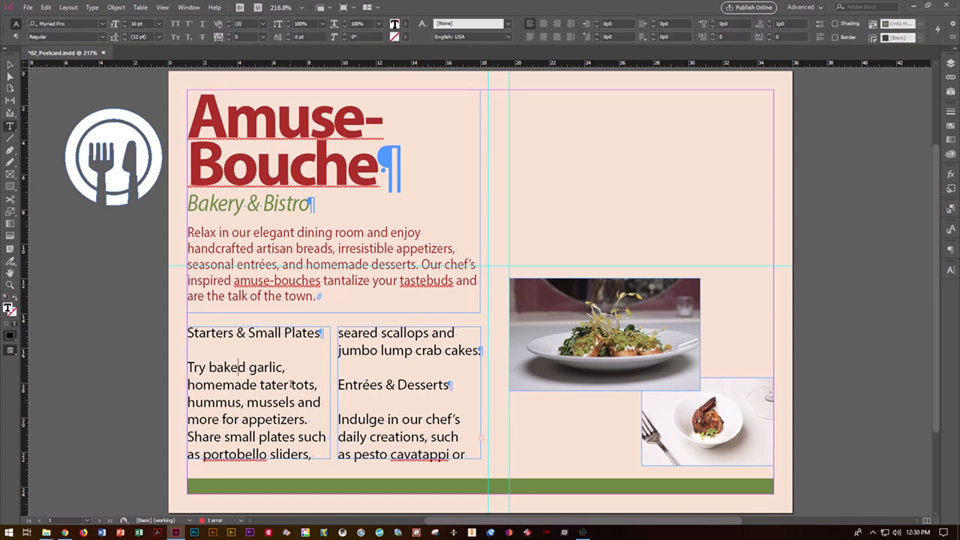
key(ctrl+a)
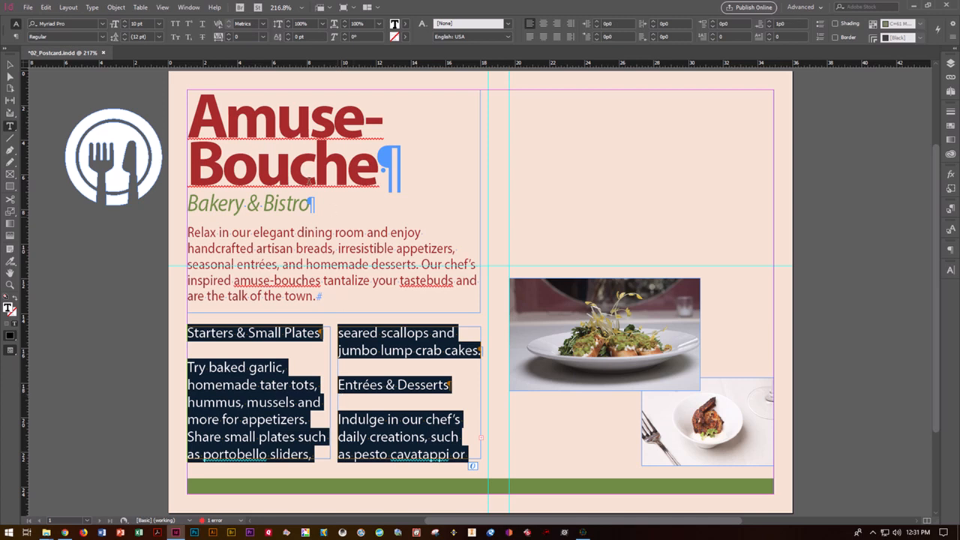
Show the Paragraph Styles panel and apply Body Copy to the menu text
click(197, 8)
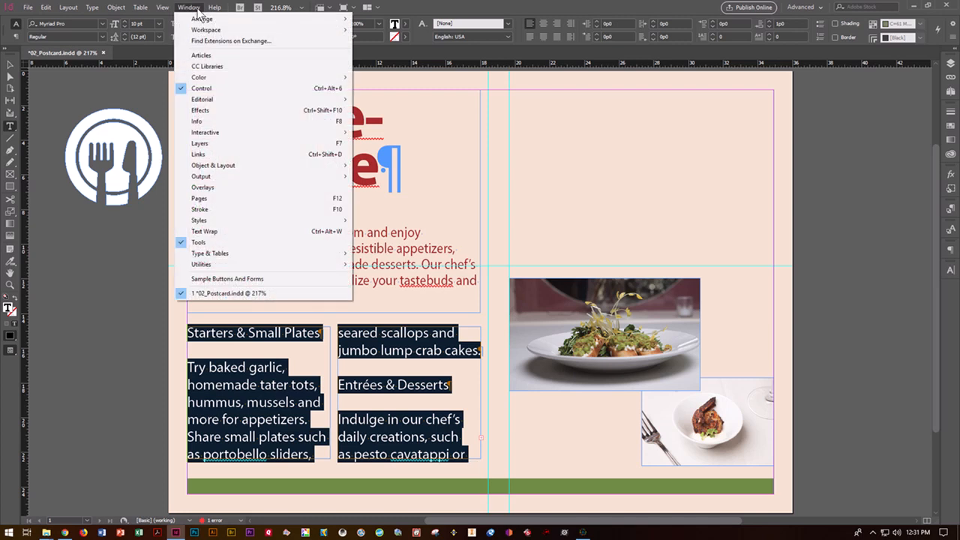
mouse_move(230, 220)
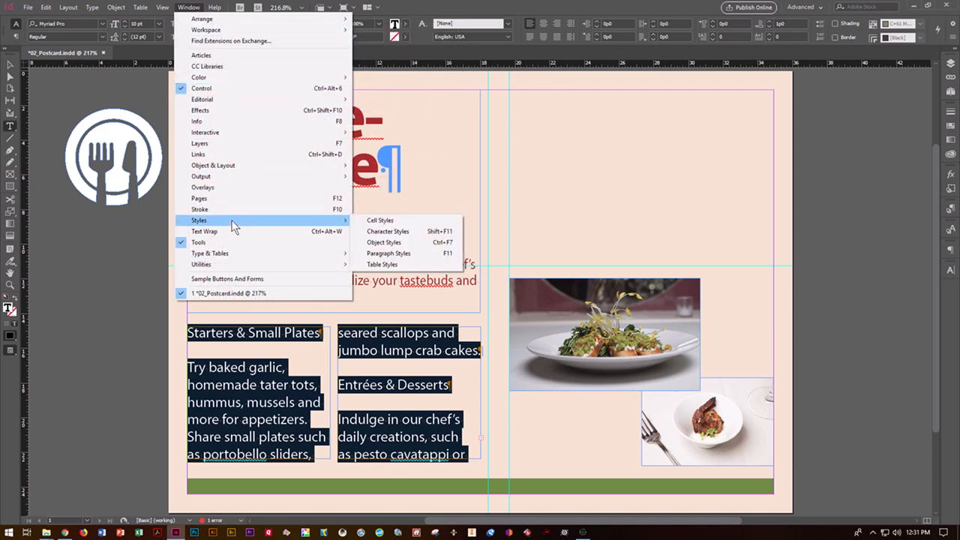
click(393, 256)
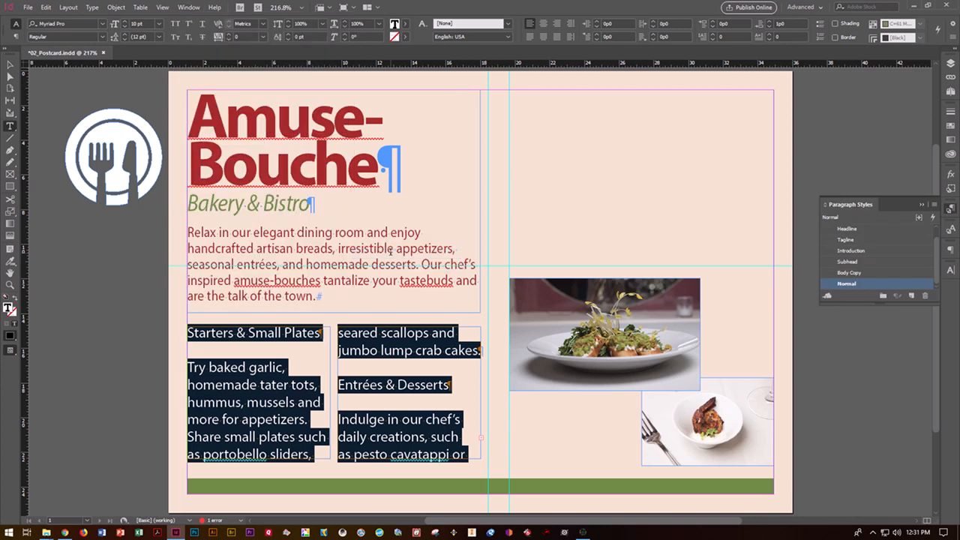
click(859, 272)
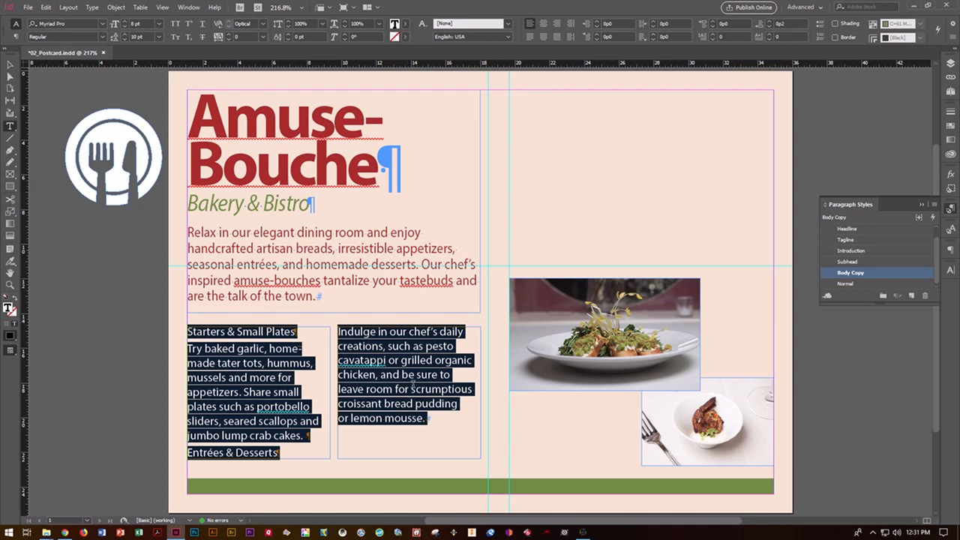
Apply Subhead to the Starters & Small Plates and Entrées & Desserts headings
click(304, 378)
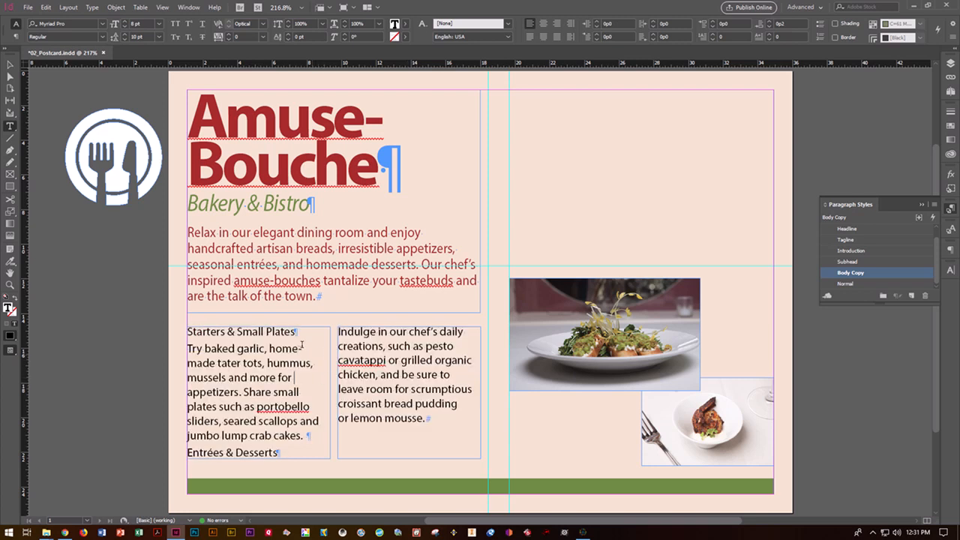
drag(294, 331, 188, 333)
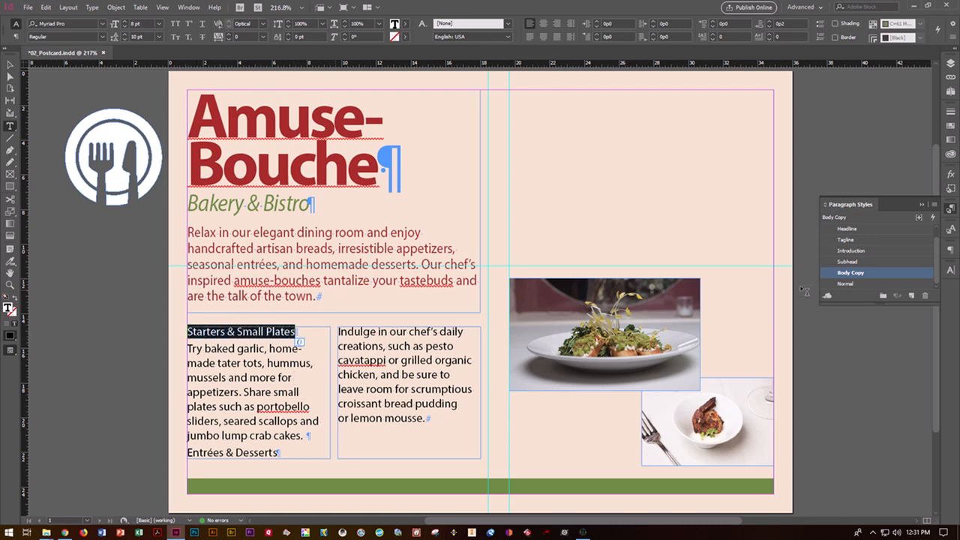
click(844, 261)
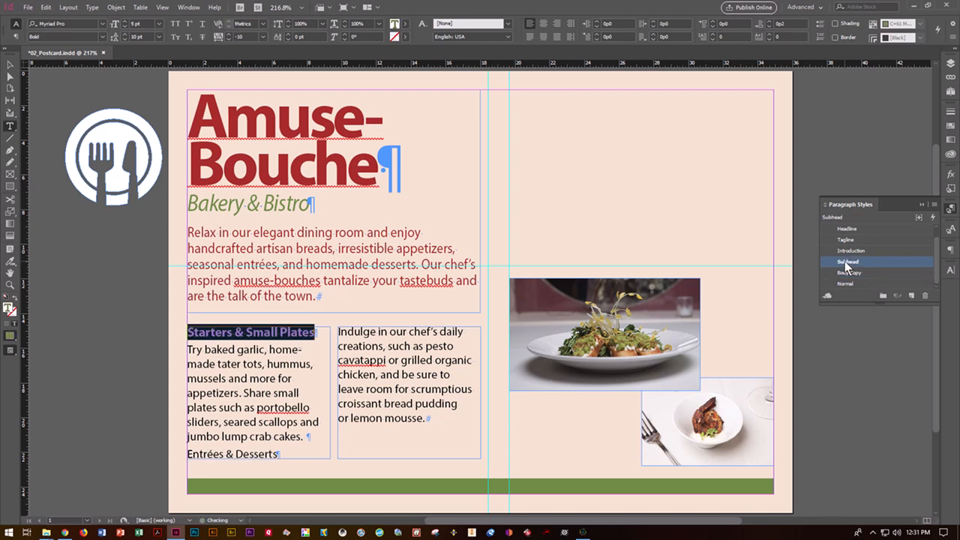
click(253, 349)
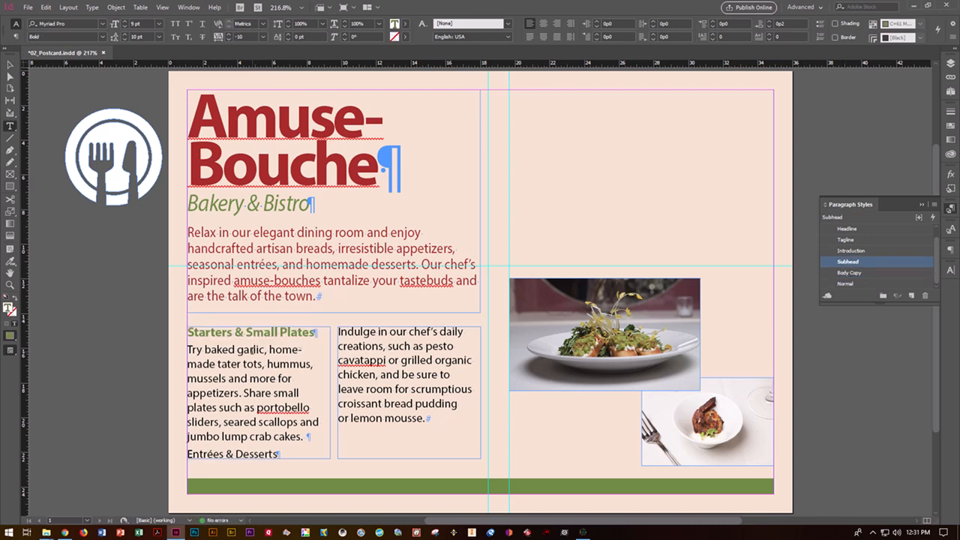
click(256, 331)
drag(277, 453, 187, 454)
click(843, 262)
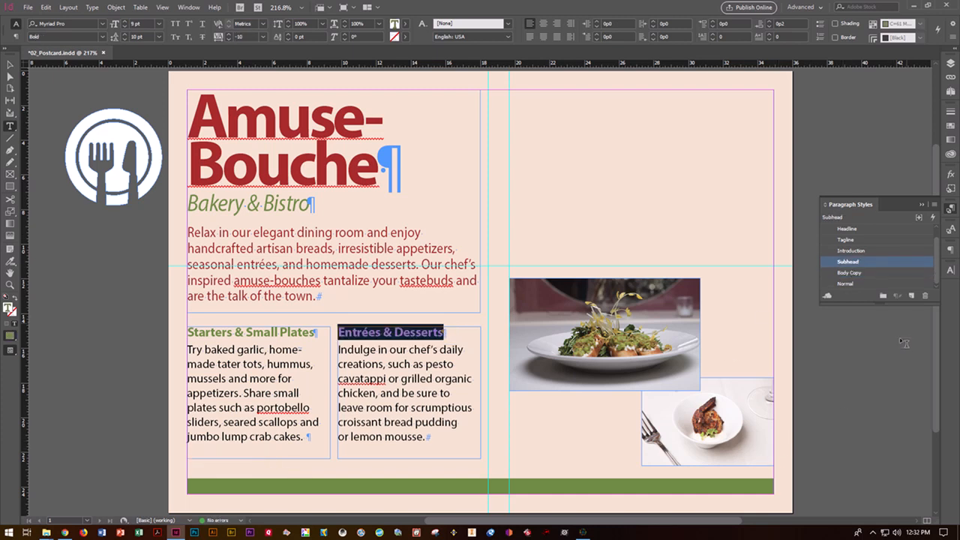
double_click(848, 262)
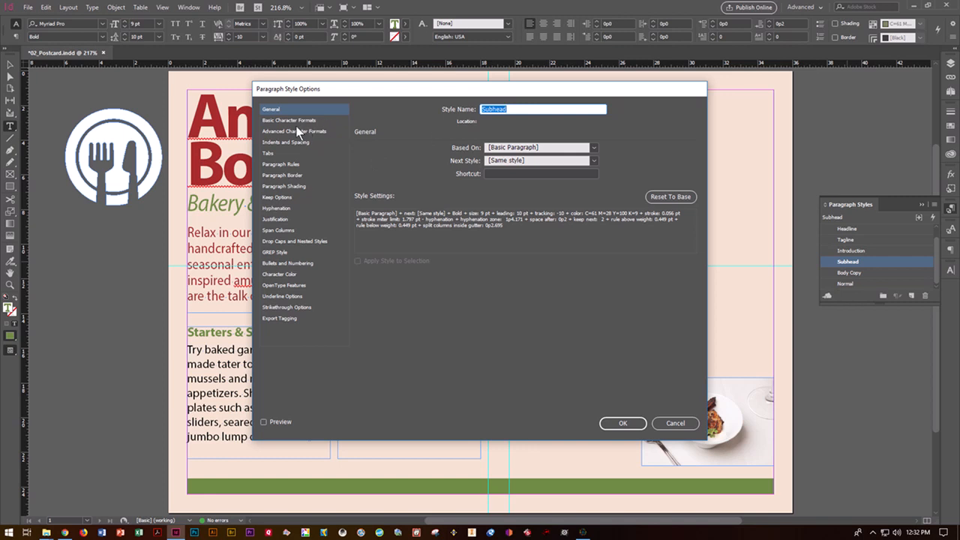
After previewing cyan, set Subhead's character colour to green C=61 M=28 Y=100 K=9
drag(397, 90, 552, 95)
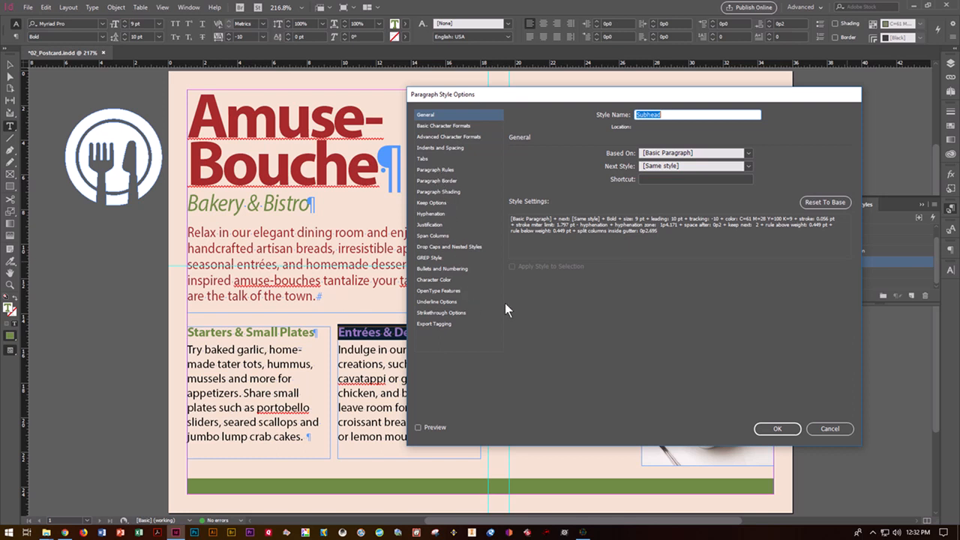
click(435, 281)
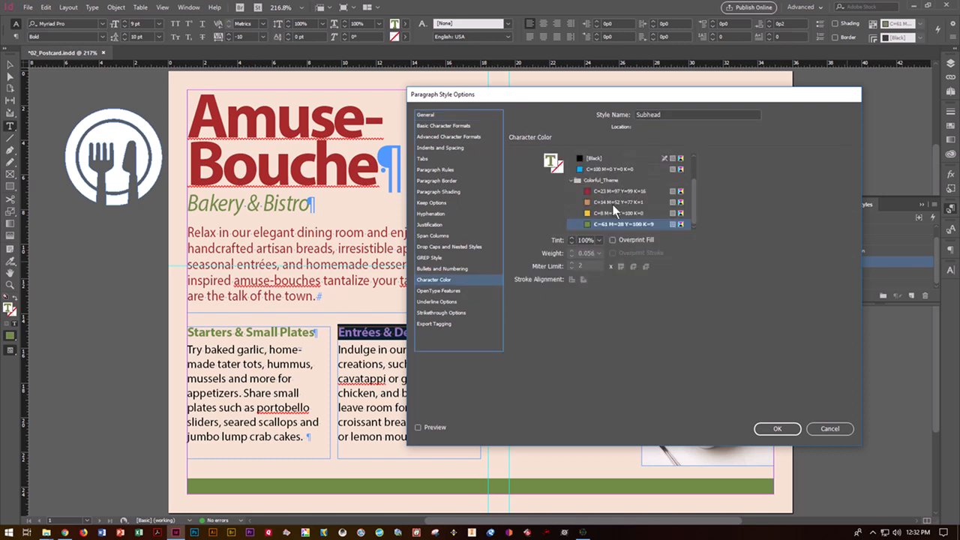
click(606, 170)
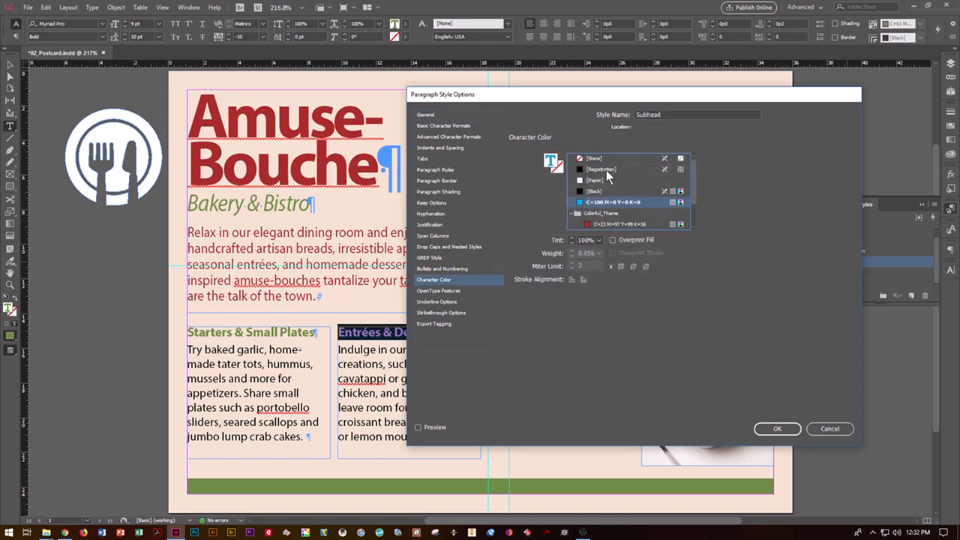
click(427, 429)
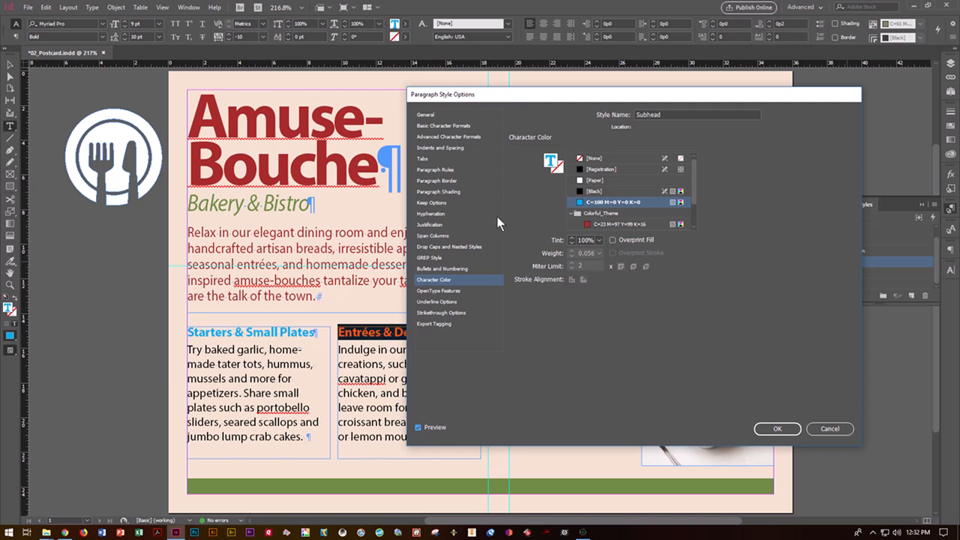
drag(697, 190, 695, 216)
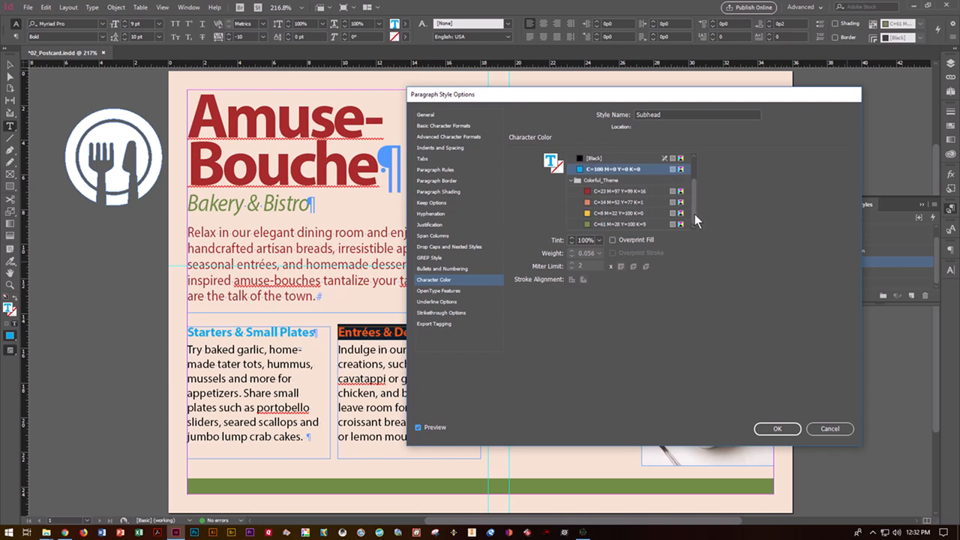
click(640, 223)
click(767, 429)
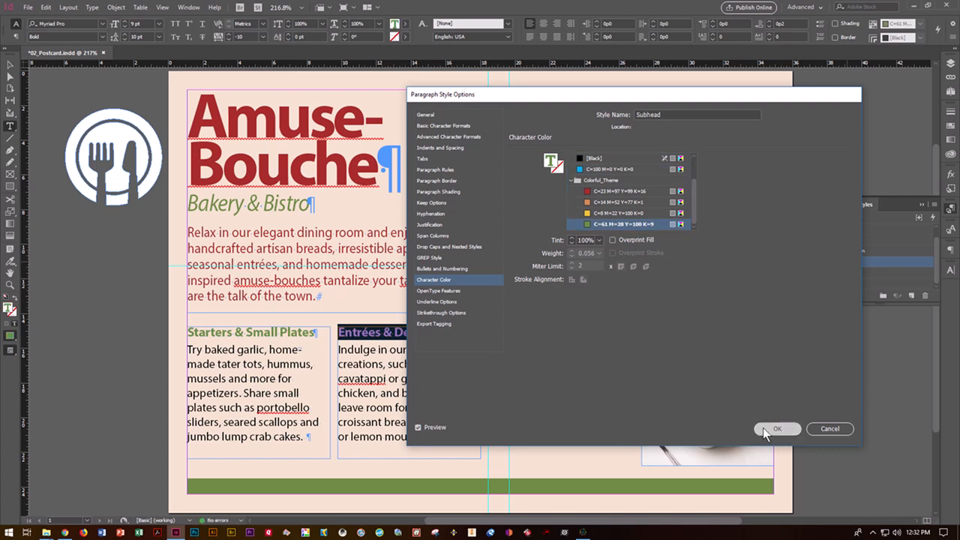
click(444, 393)
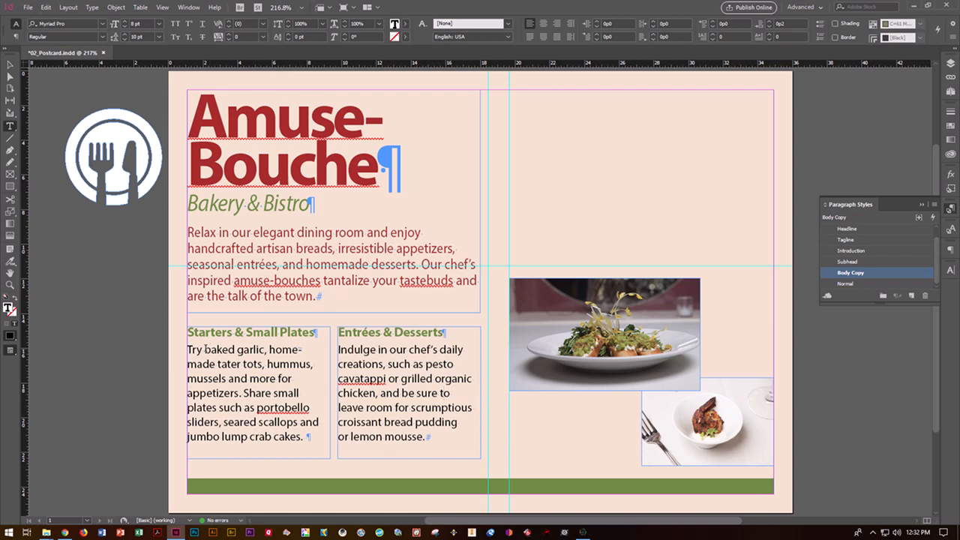
Colour the Starters phrase 'baked garlic … mussels' with the red C=23 M=97 Y=99 K=16 swatch
drag(205, 349, 216, 365)
drag(222, 378, 226, 378)
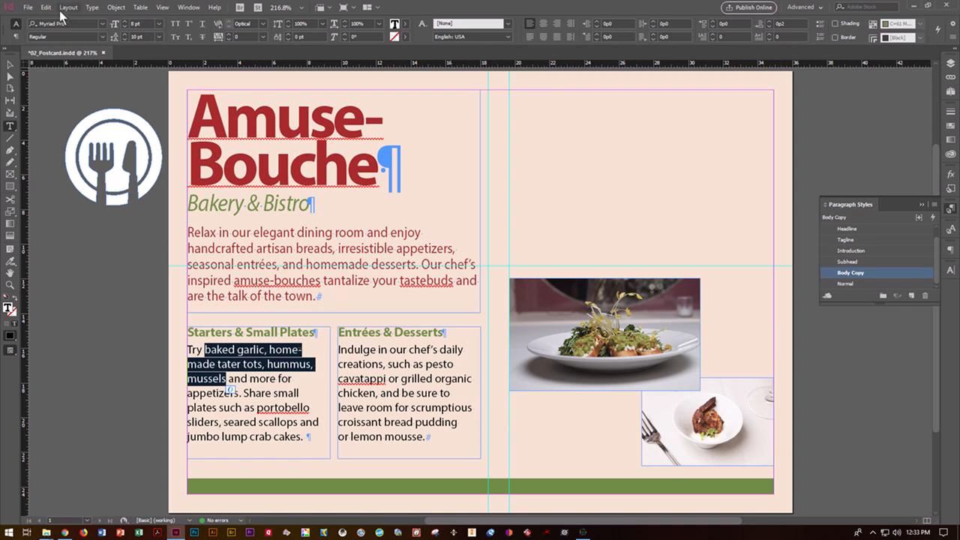
click(102, 24)
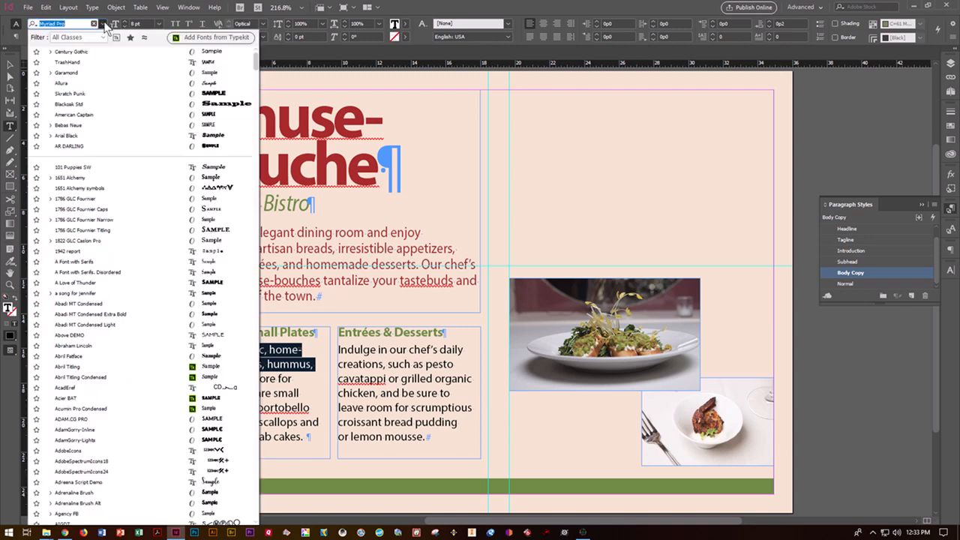
click(104, 24)
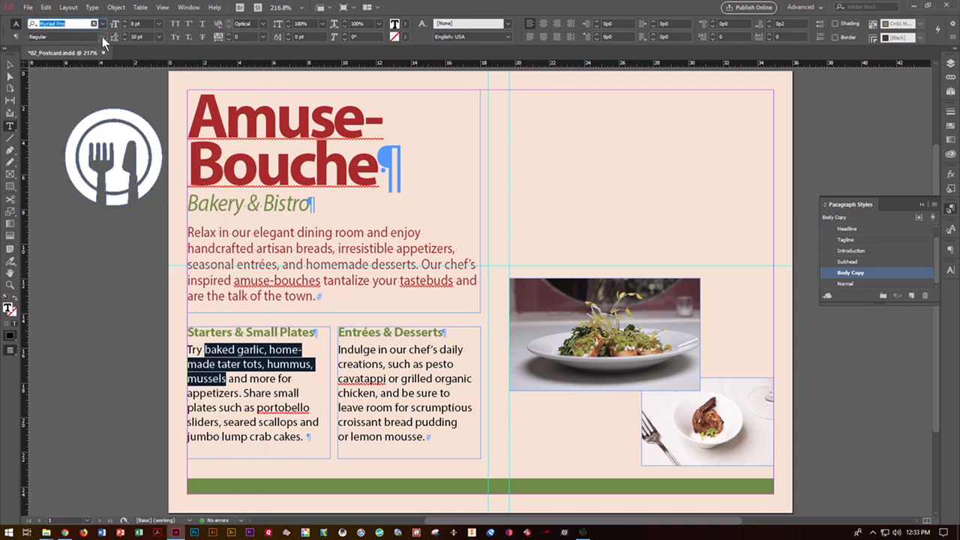
click(102, 37)
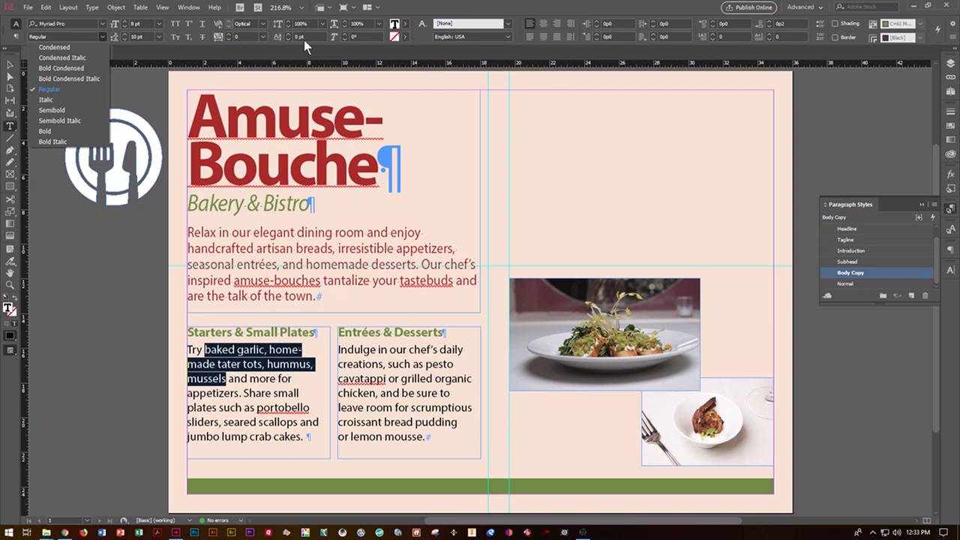
click(405, 27)
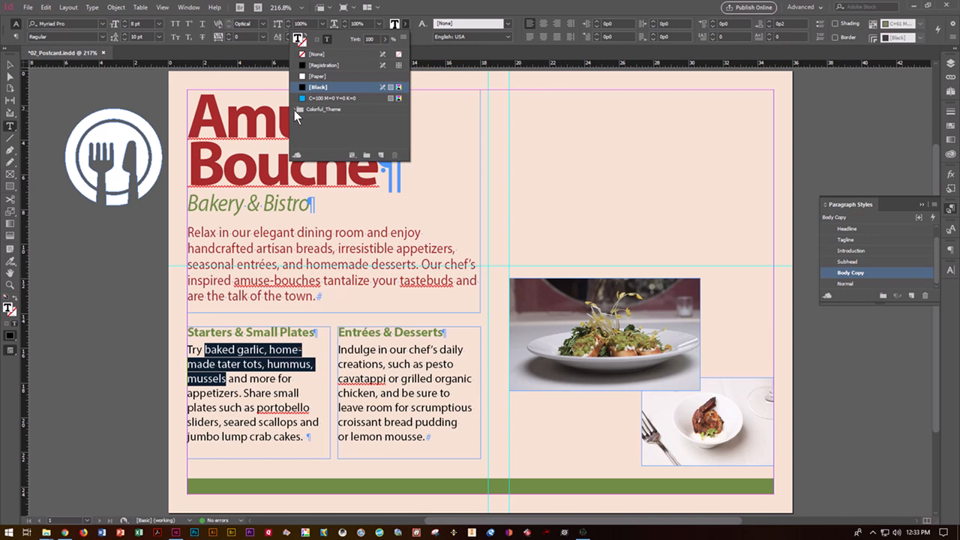
click(294, 110)
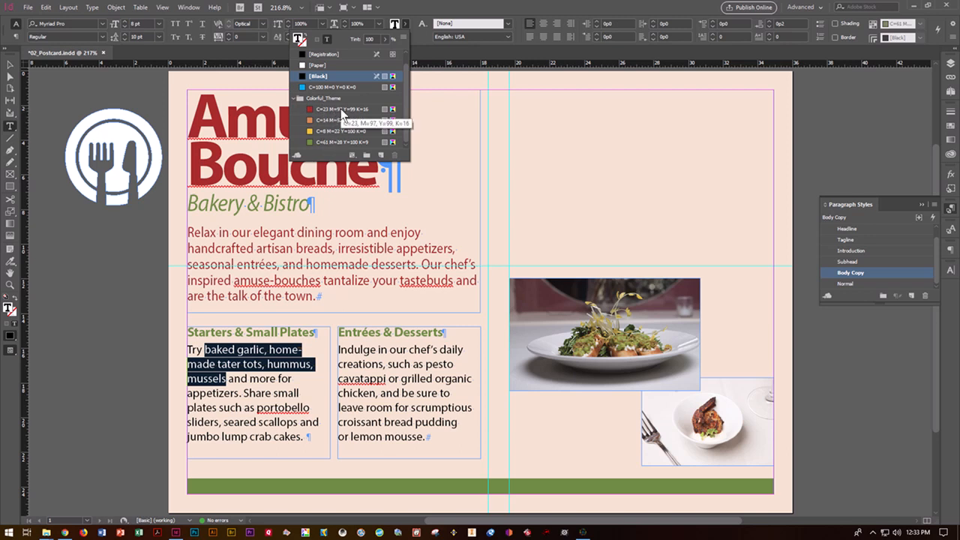
click(341, 109)
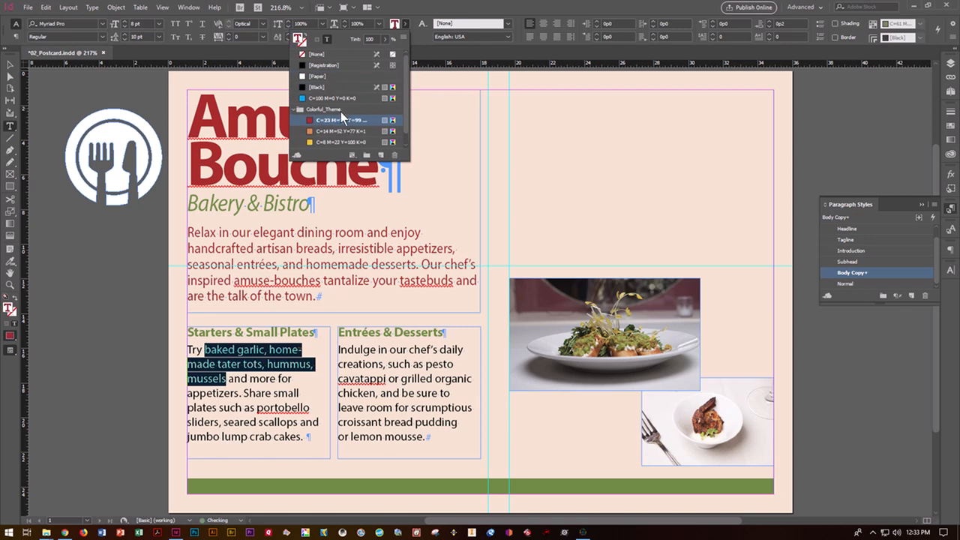
click(307, 393)
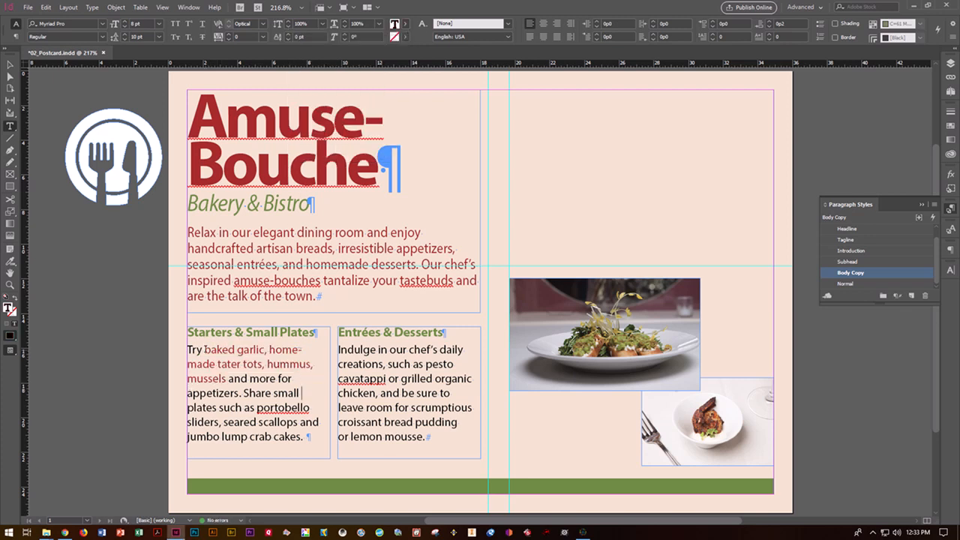
drag(225, 378, 204, 349)
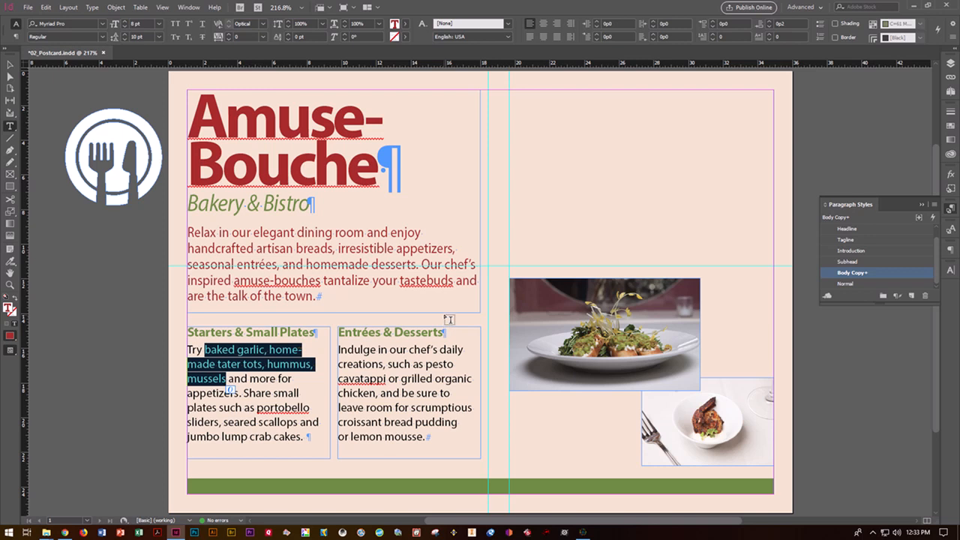
Start a new paragraph style named Red Italic from the red text, kept out of the CC library
alt+click(911, 297)
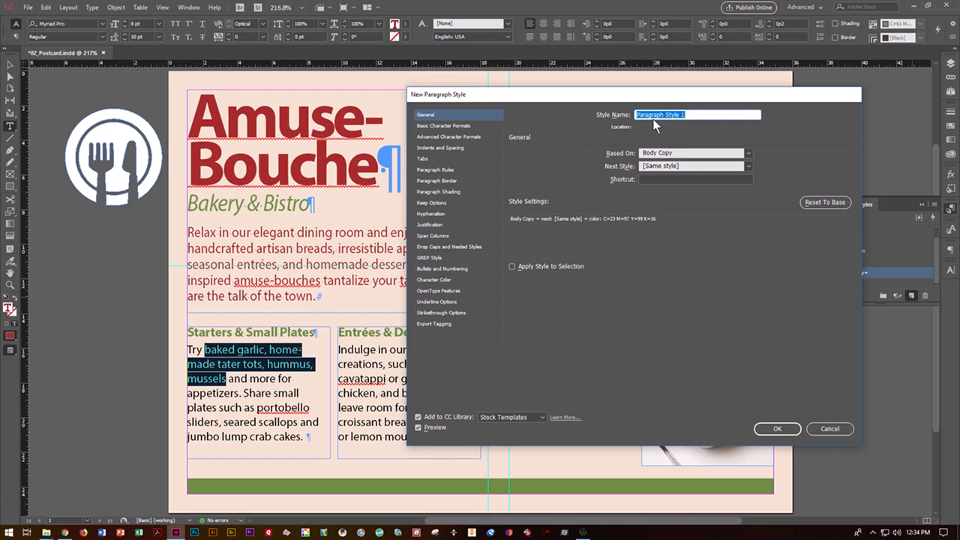
text(Red Italic)
click(418, 416)
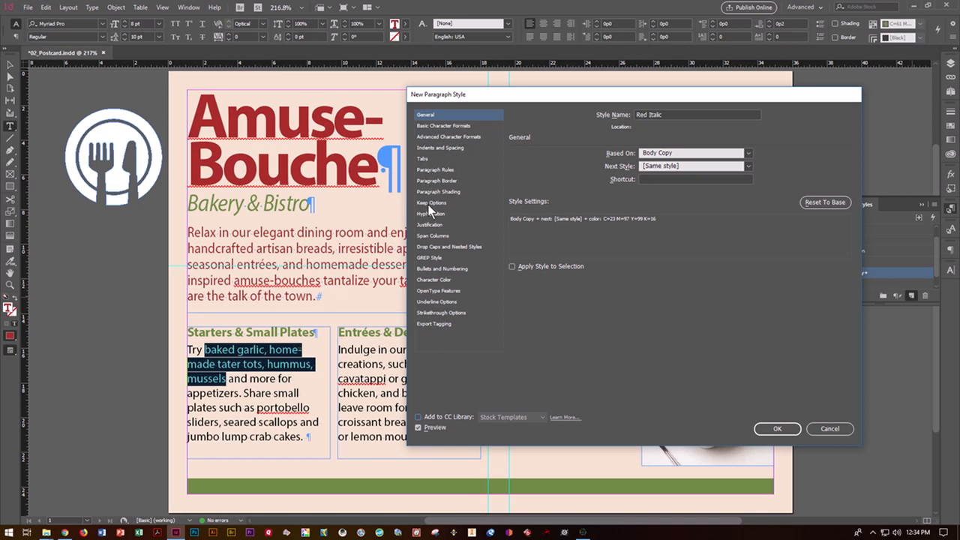
click(430, 279)
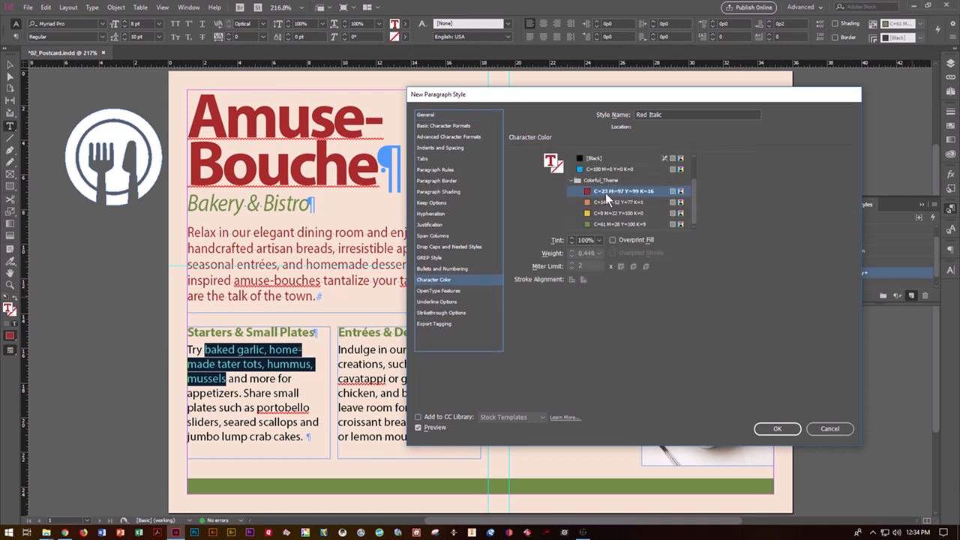
click(439, 115)
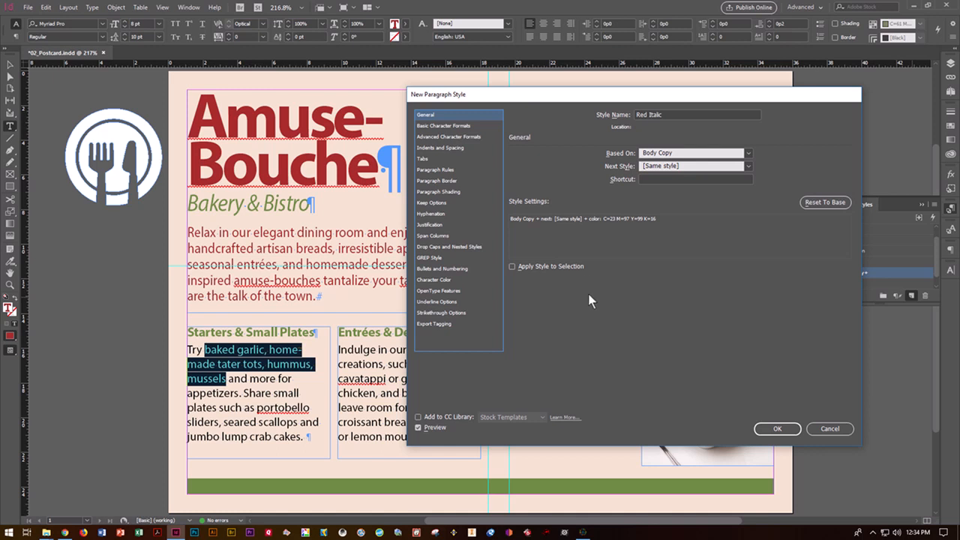
Give the Red Italic style the Old English Text MT font and save it
click(441, 126)
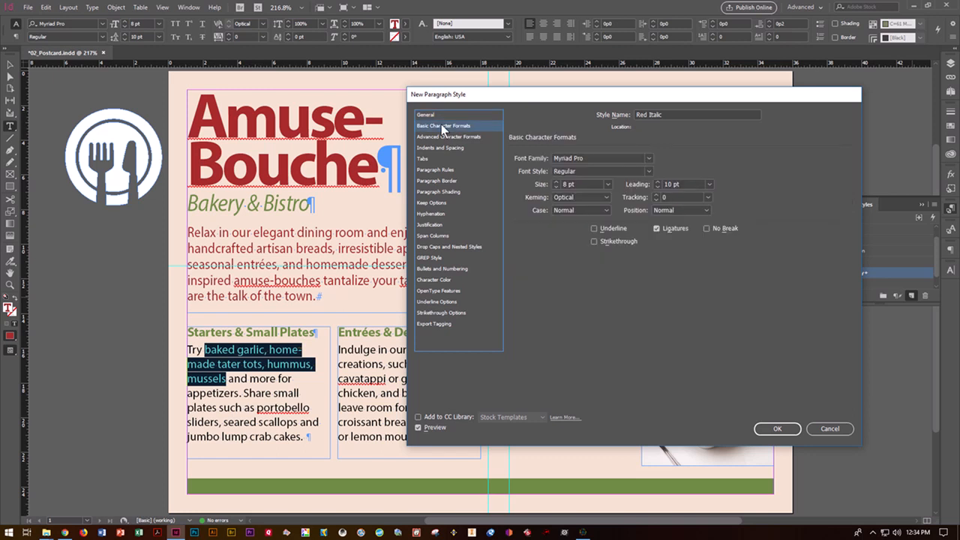
click(648, 160)
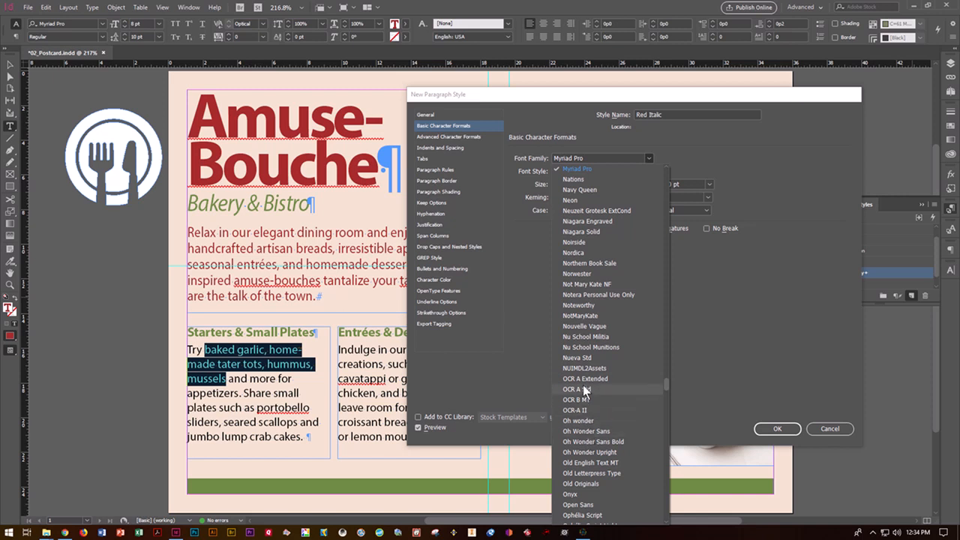
click(587, 466)
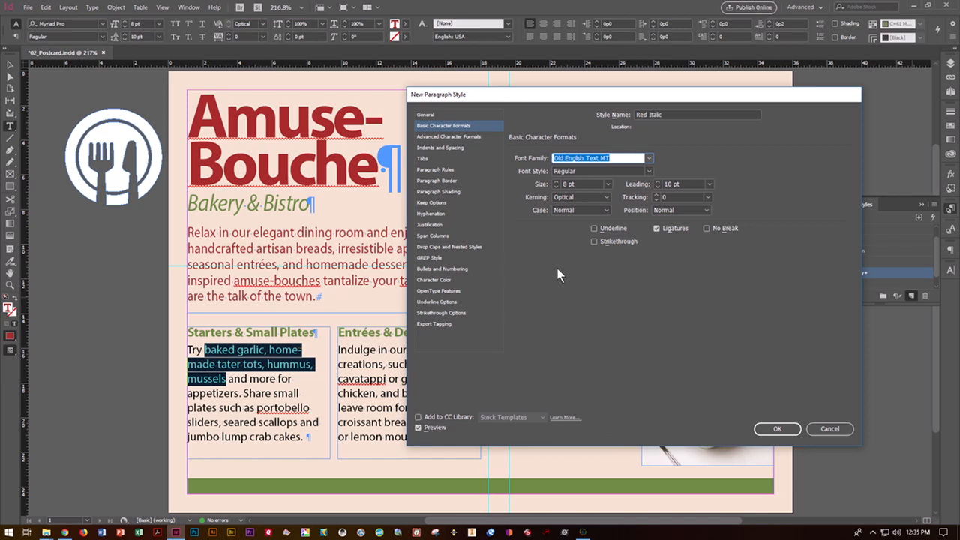
click(426, 116)
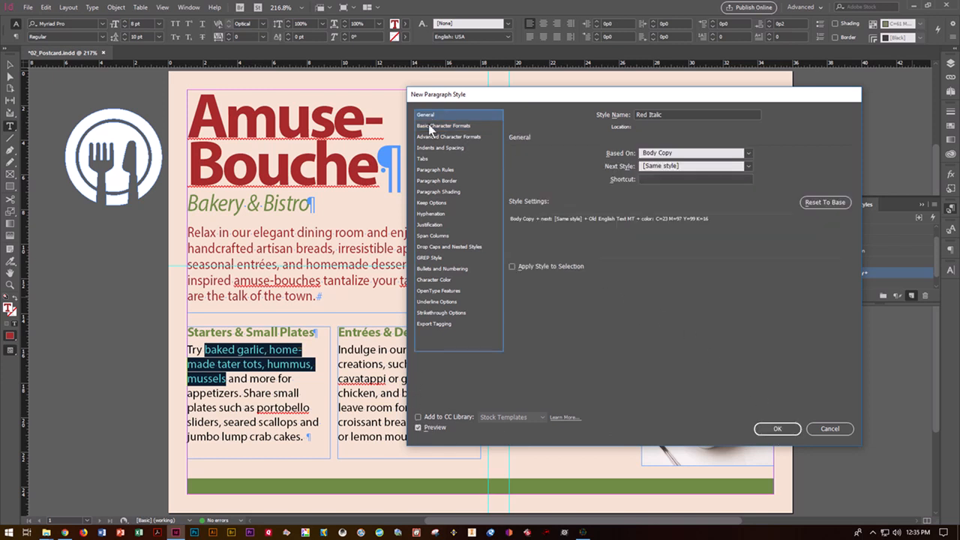
click(511, 267)
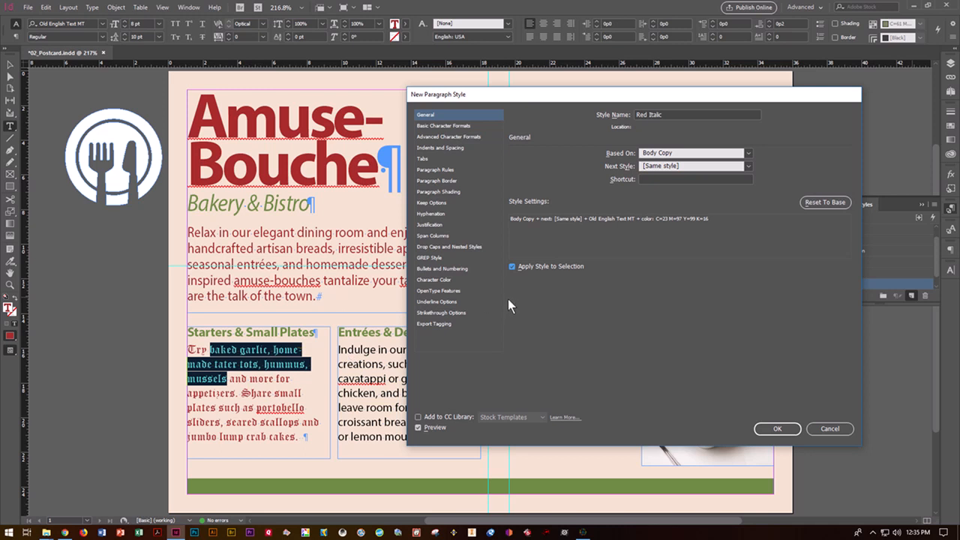
click(512, 267)
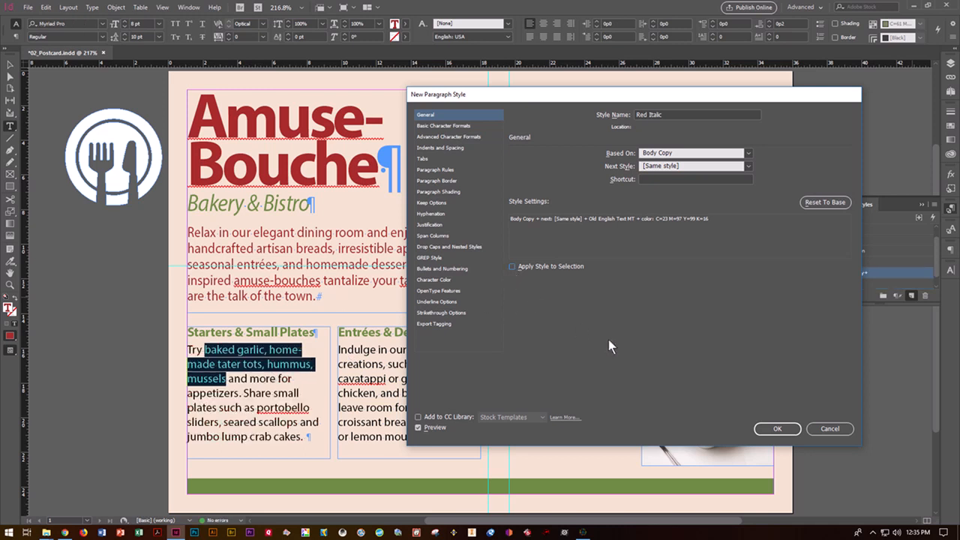
click(775, 429)
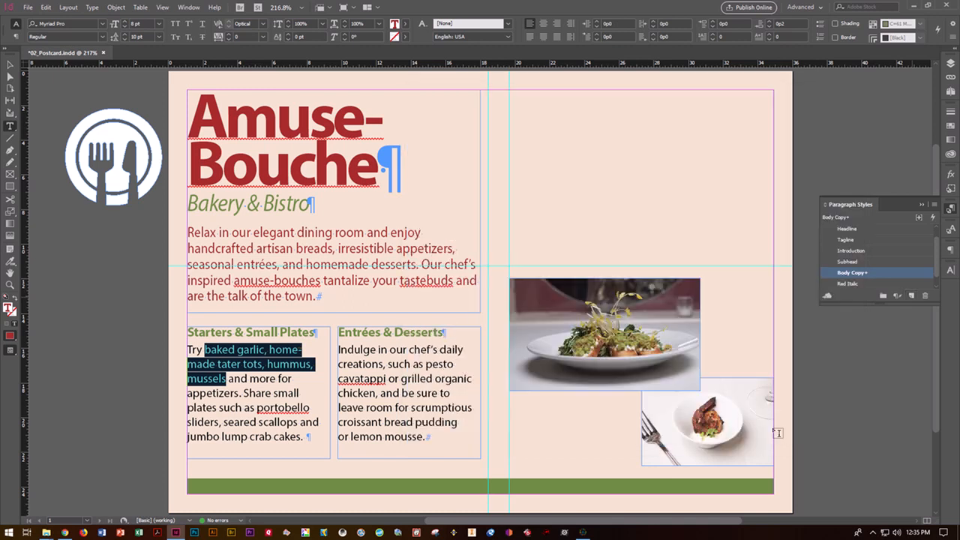
click(857, 284)
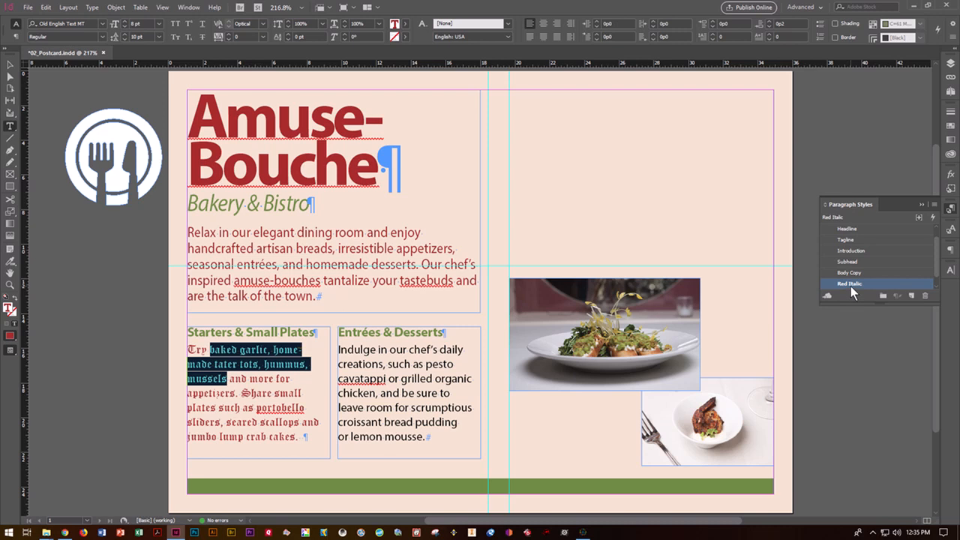
click(385, 364)
key(ctrl+z)
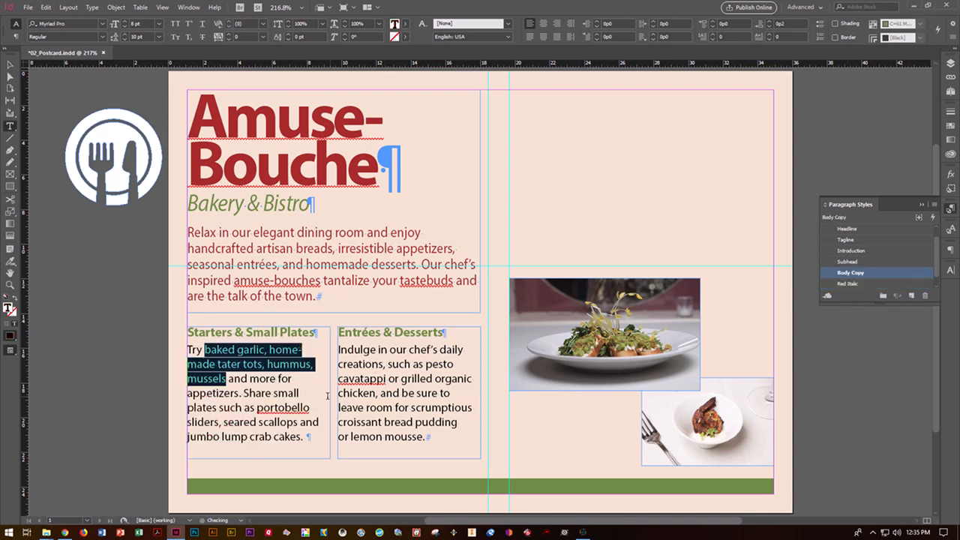
click(237, 429)
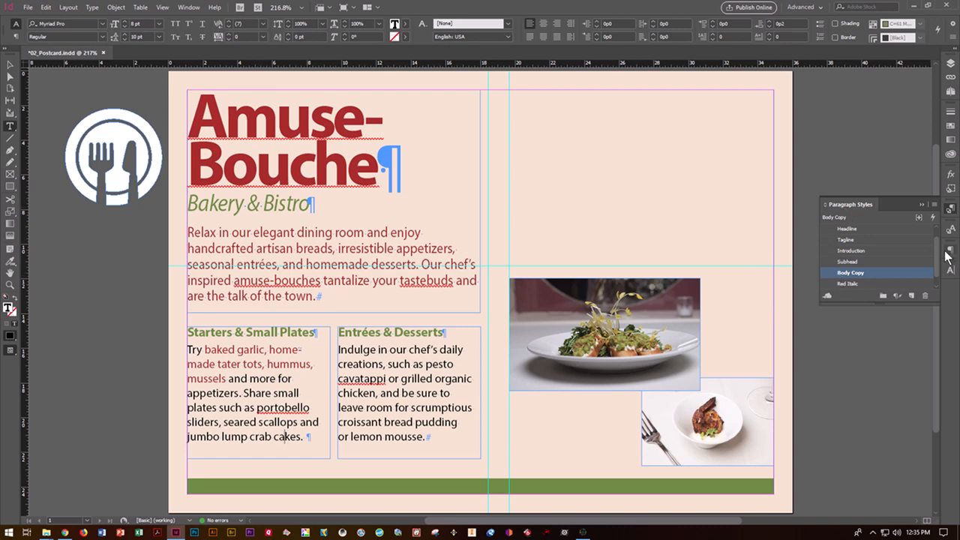
Show the Character Styles panel and select 'baked garlic … mussels' in the Starters text
click(190, 8)
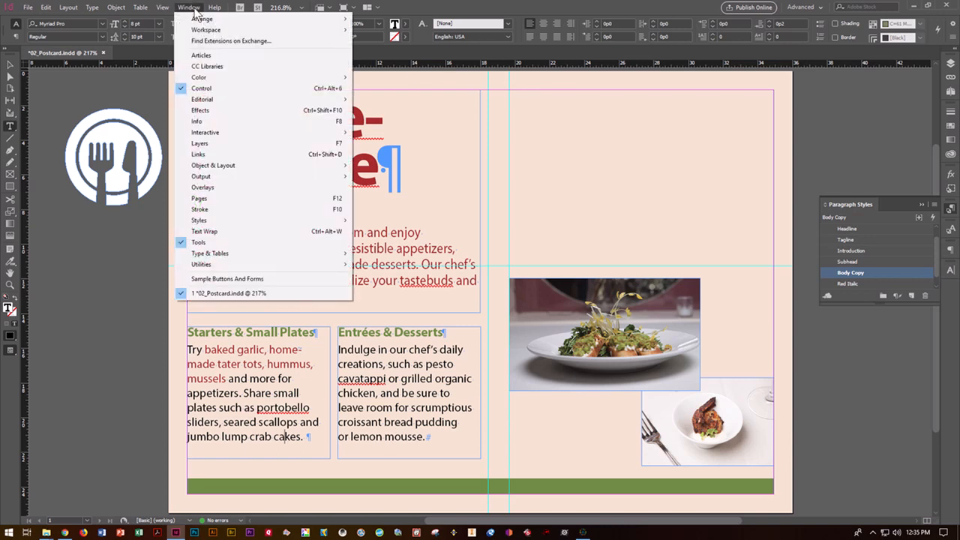
mouse_move(207, 223)
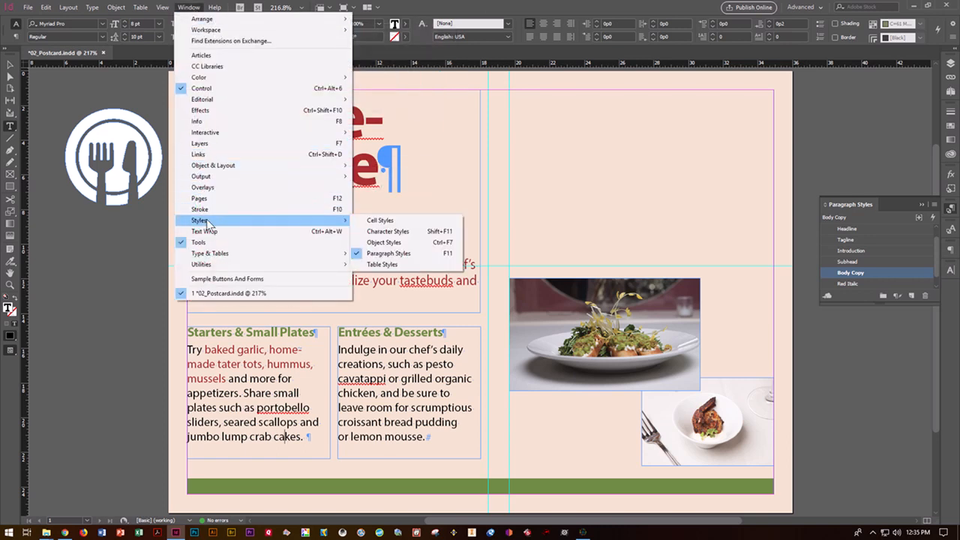
click(390, 232)
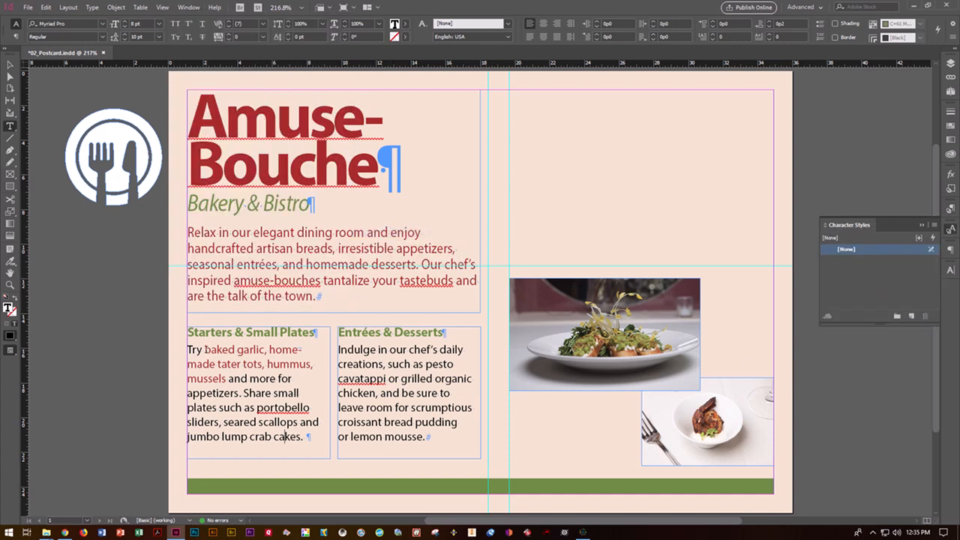
drag(205, 349, 227, 381)
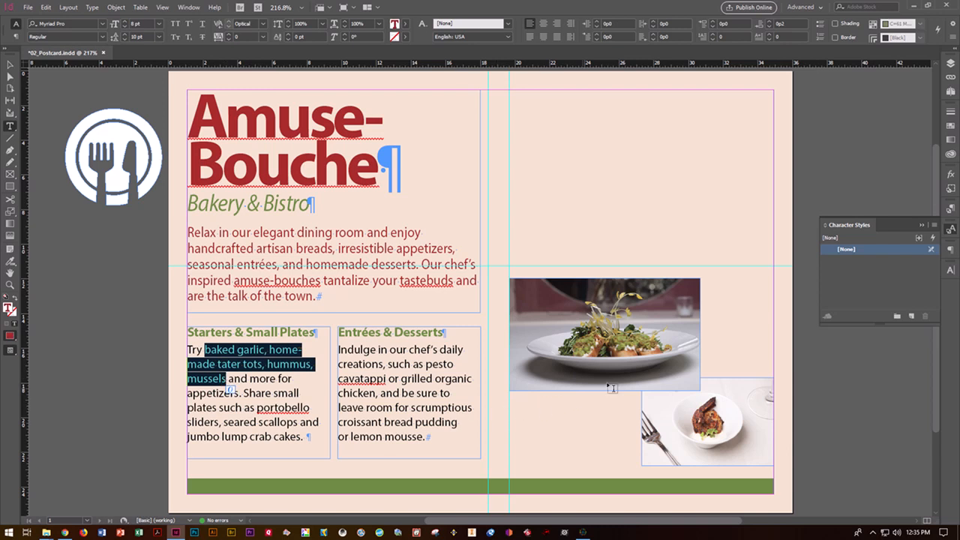
Create a Red Italic character style applied to the selected dish names, excluded from the CC library
alt+click(911, 316)
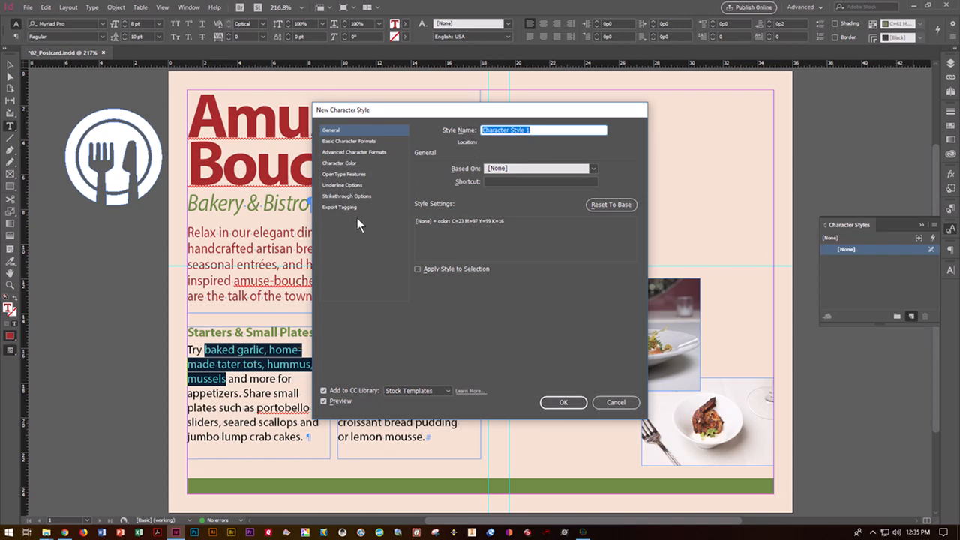
text(Red Italic)
click(418, 268)
click(324, 391)
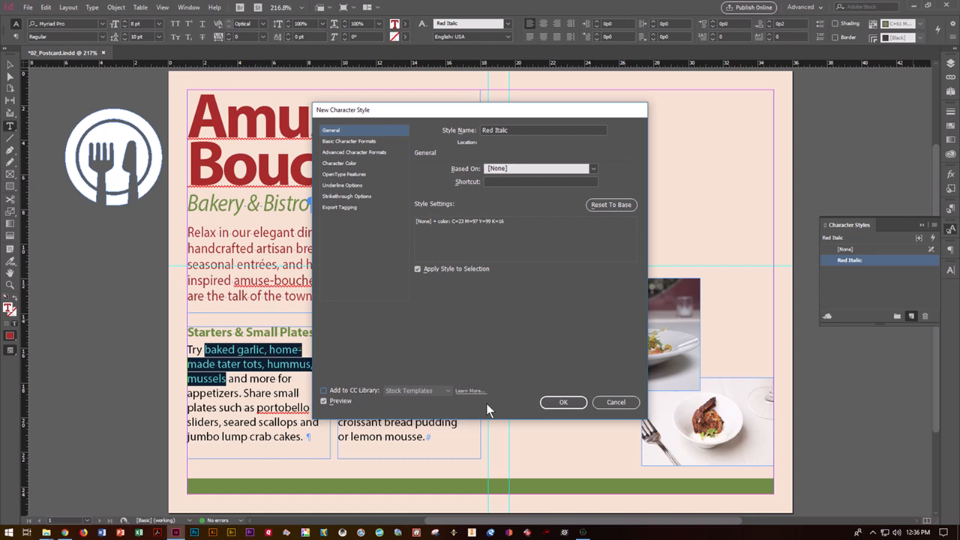
click(563, 402)
click(324, 424)
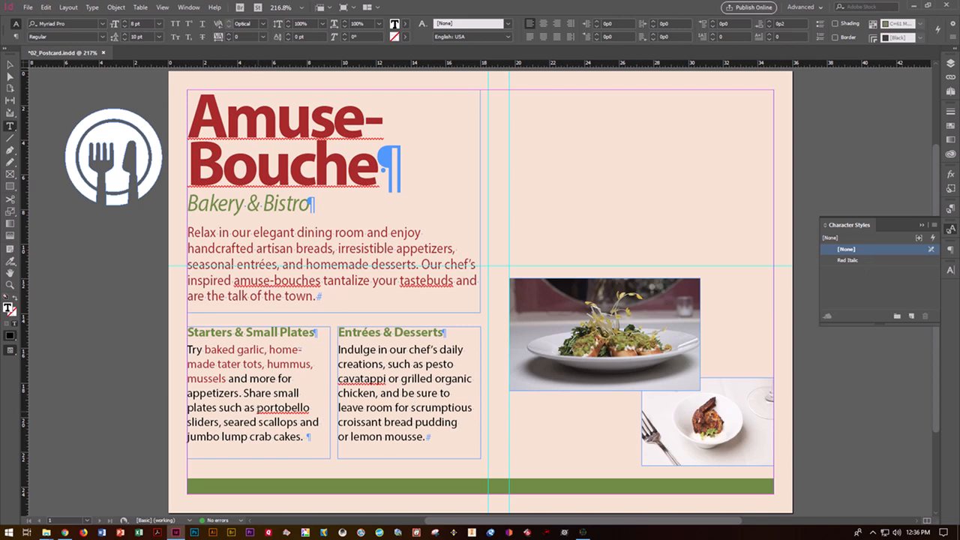
Apply Red Italic to portobello sliders–crab cakes and pesto cavatappi–grilled organic chicken
drag(258, 407, 306, 446)
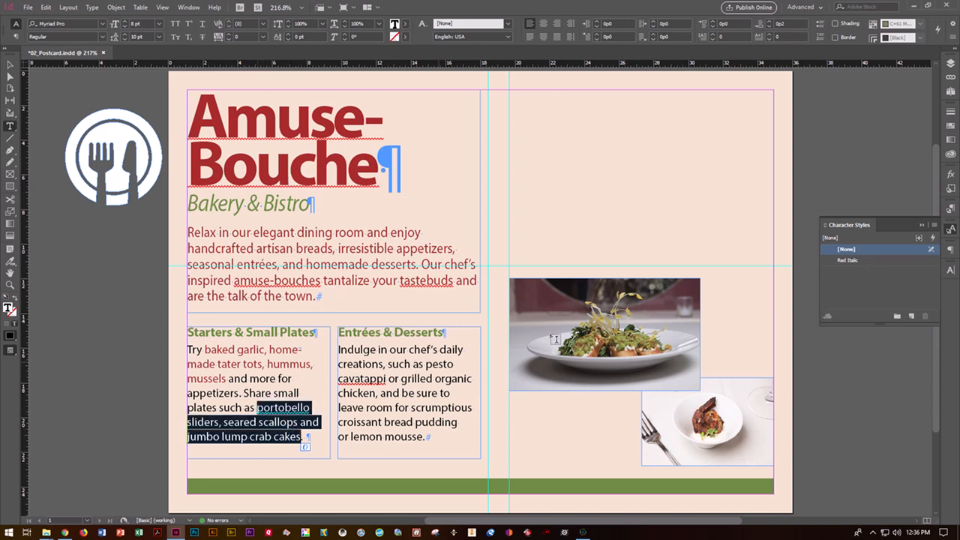
click(848, 259)
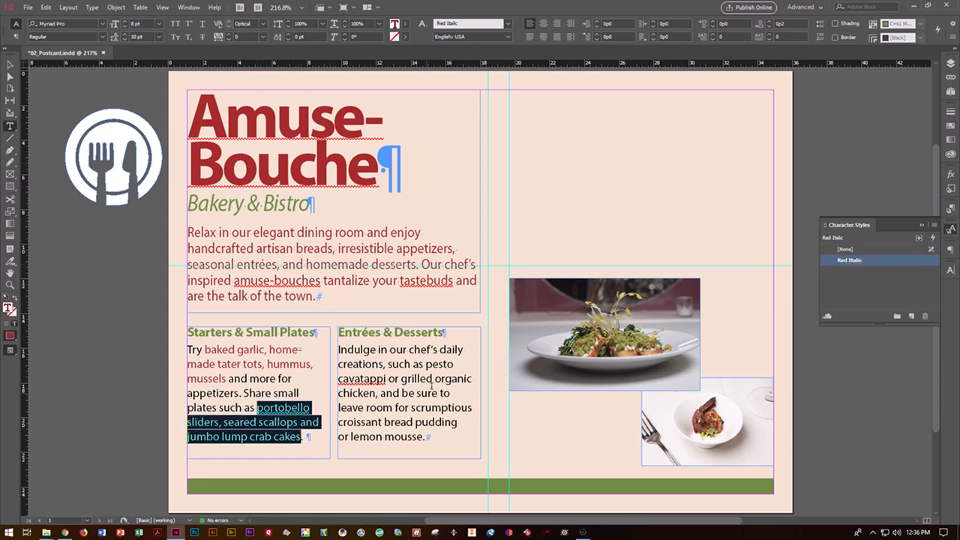
drag(426, 365, 377, 393)
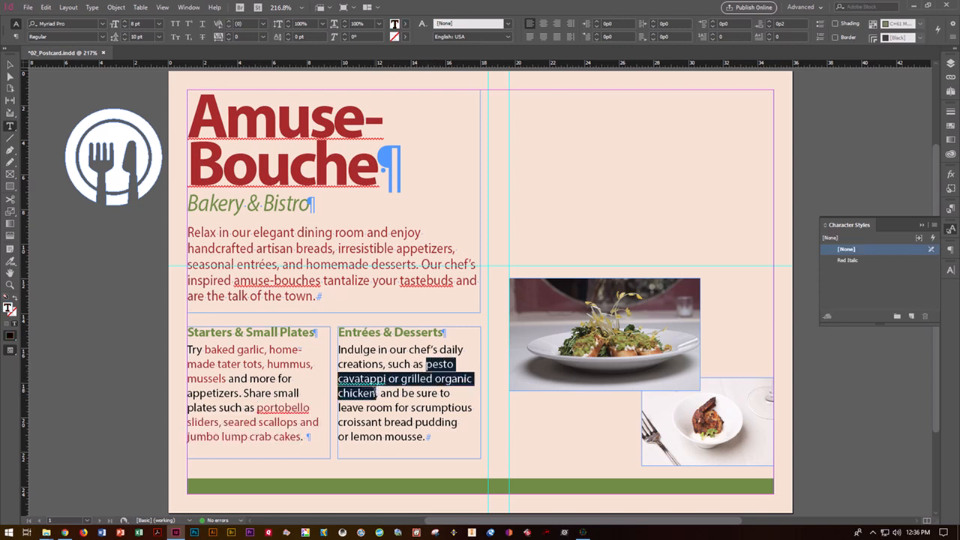
click(850, 261)
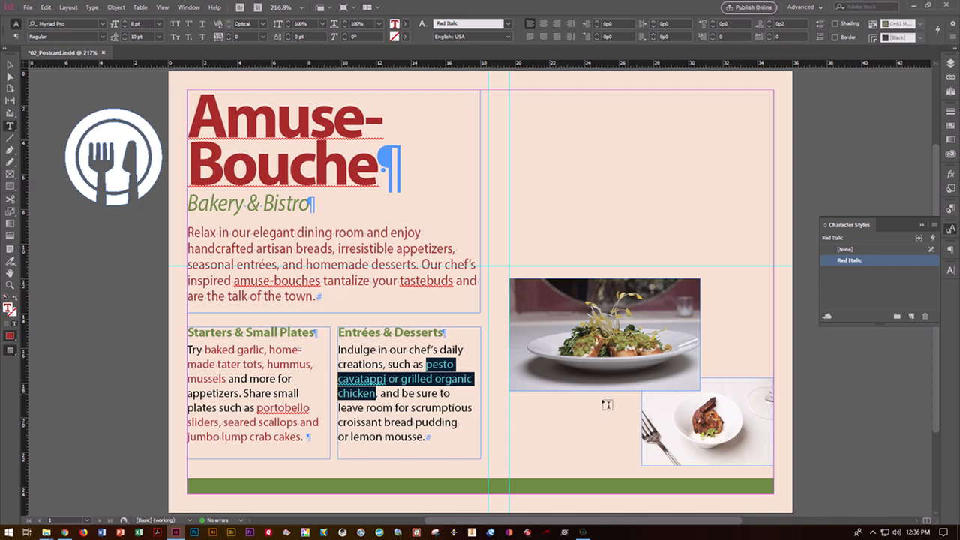
click(427, 423)
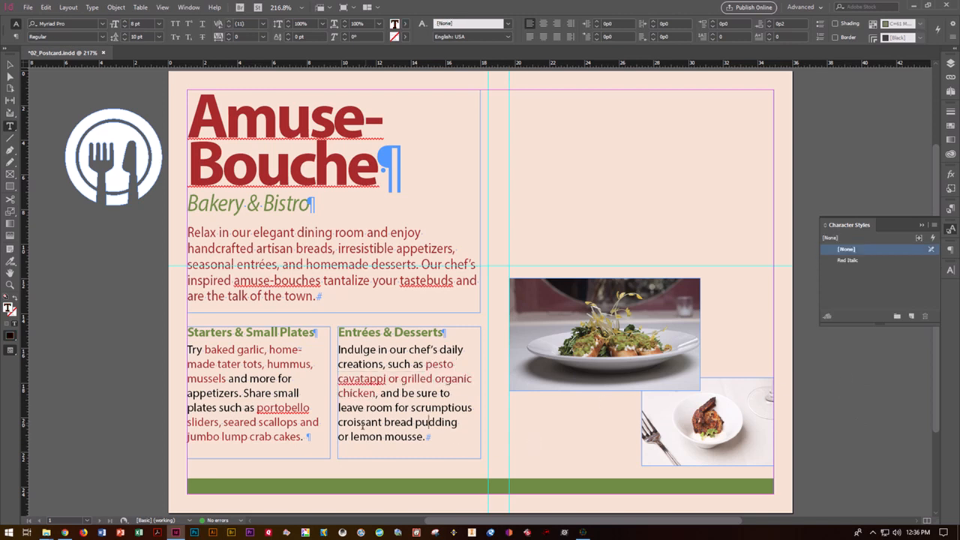
Apply Red Italic to the dessert names, croissant bread pudding through lemon mousse
drag(342, 423, 410, 439)
drag(338, 423, 424, 437)
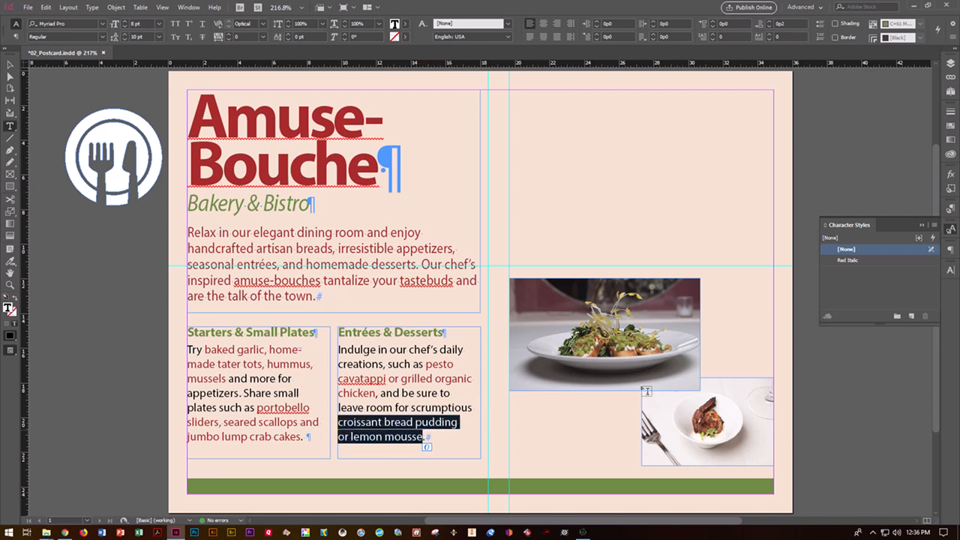
click(847, 259)
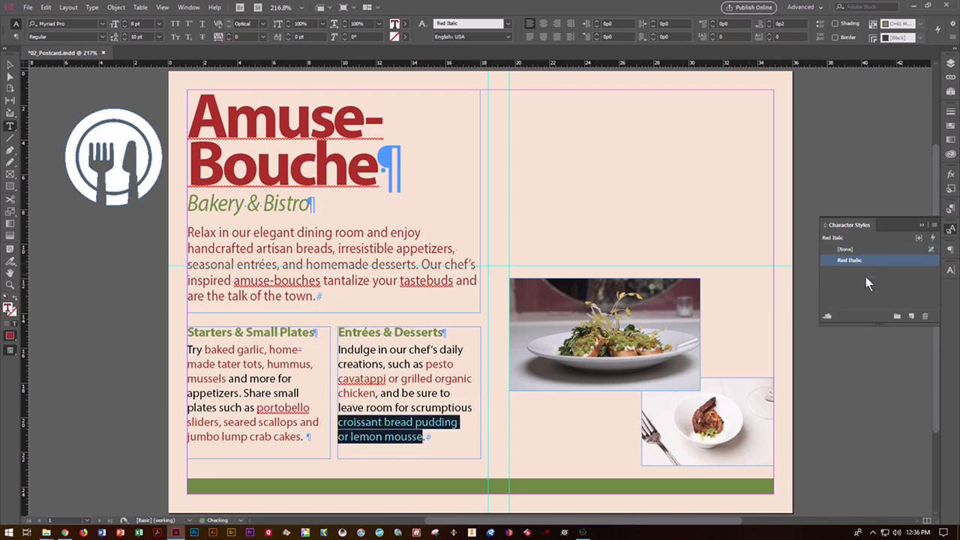
click(856, 262)
double_click(857, 260)
double_click(839, 259)
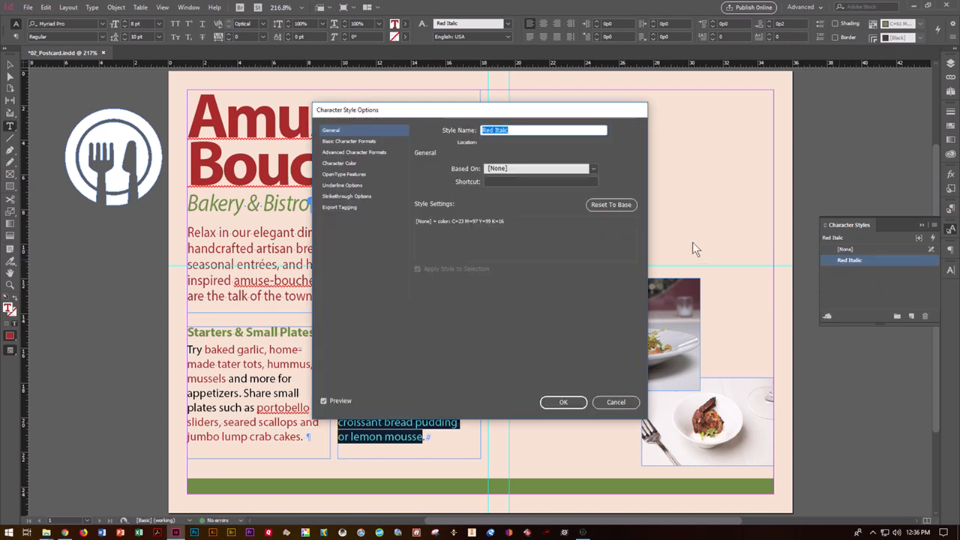
click(350, 163)
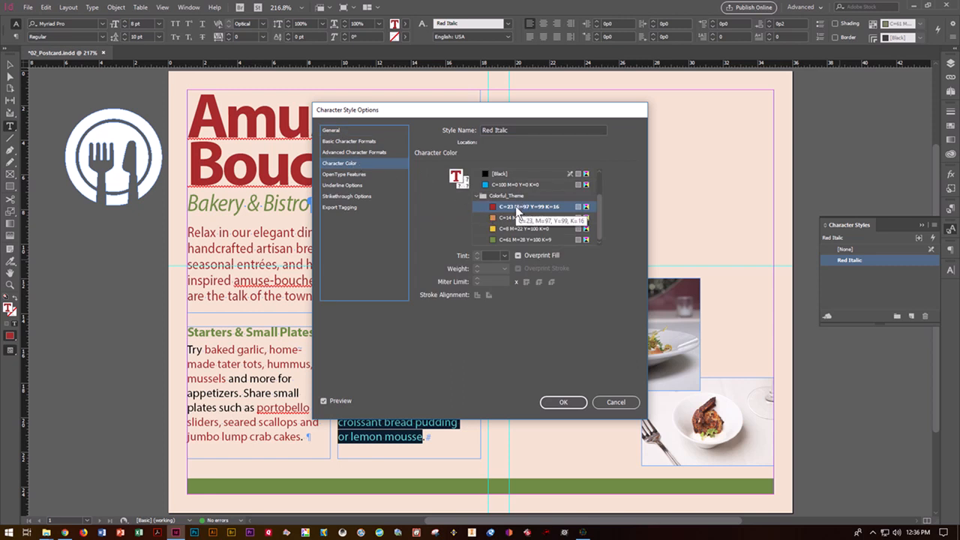
click(510, 184)
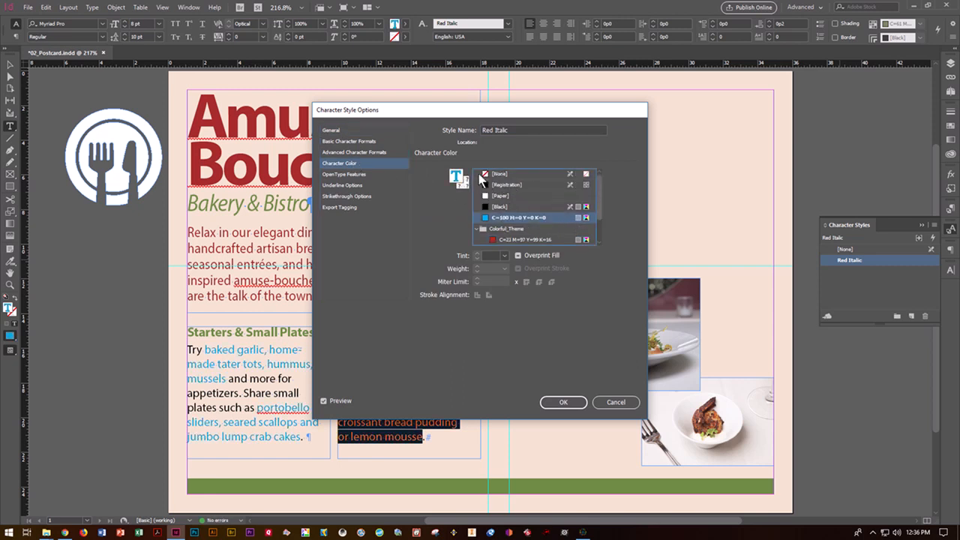
click(357, 143)
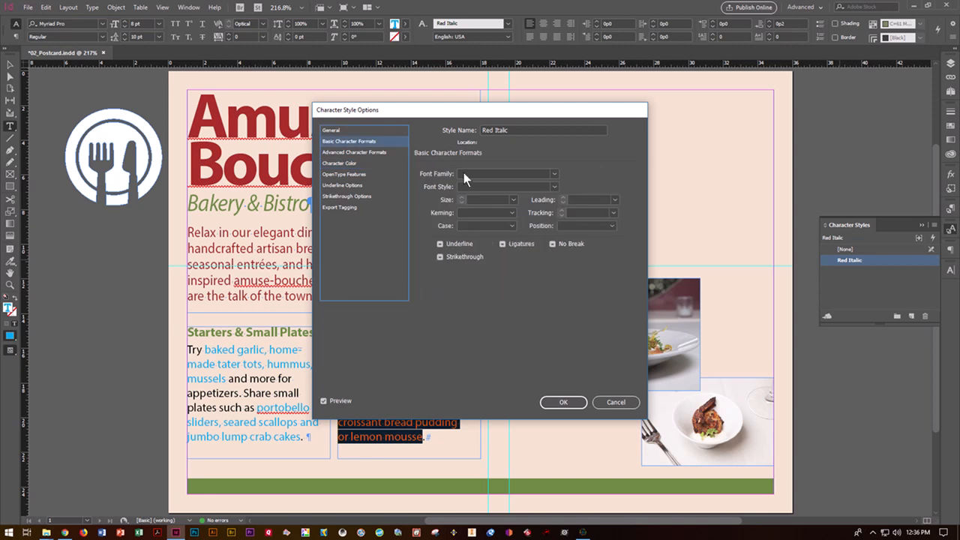
click(553, 174)
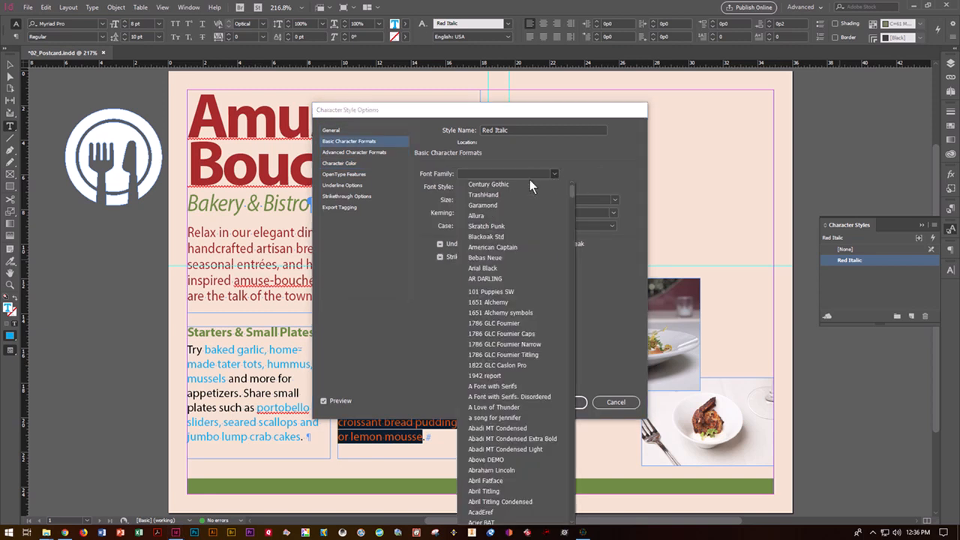
click(503, 206)
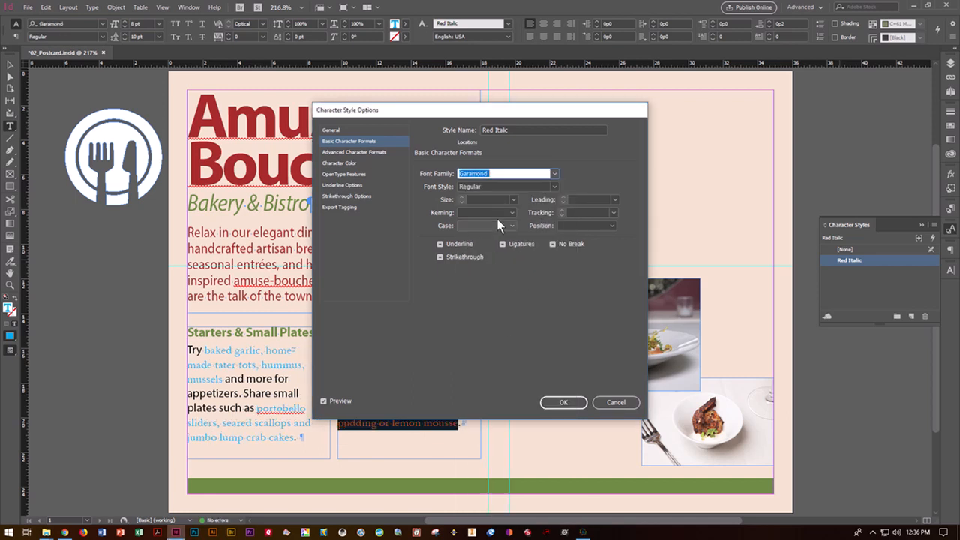
click(513, 200)
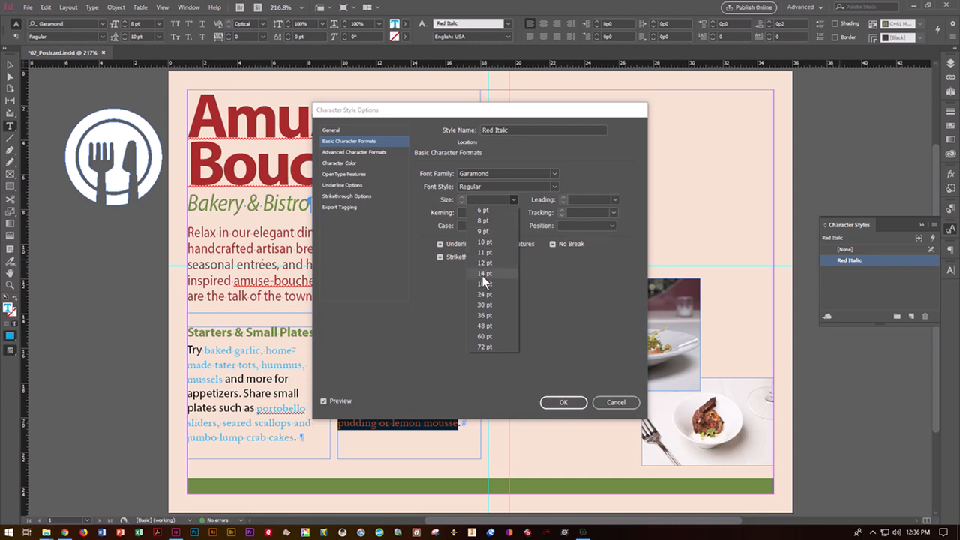
click(483, 297)
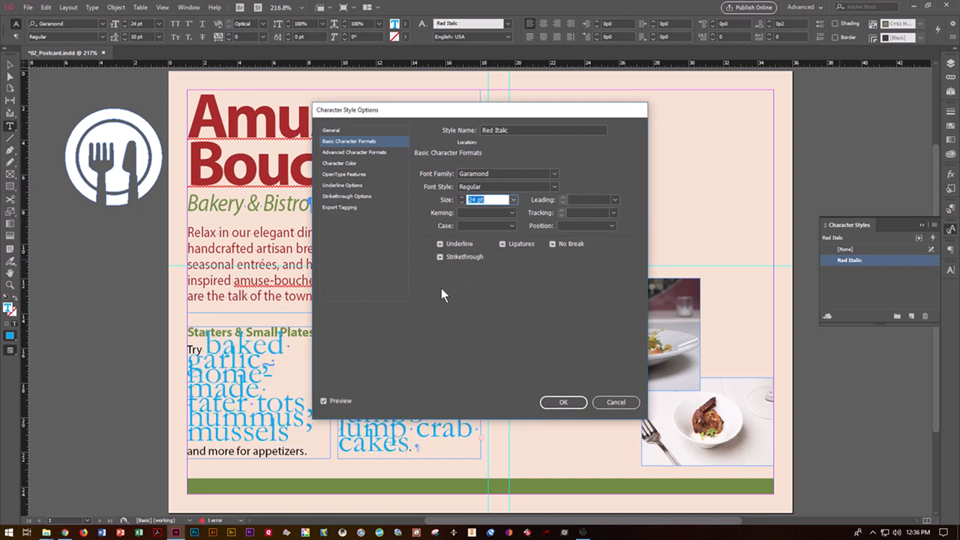
click(515, 199)
click(492, 263)
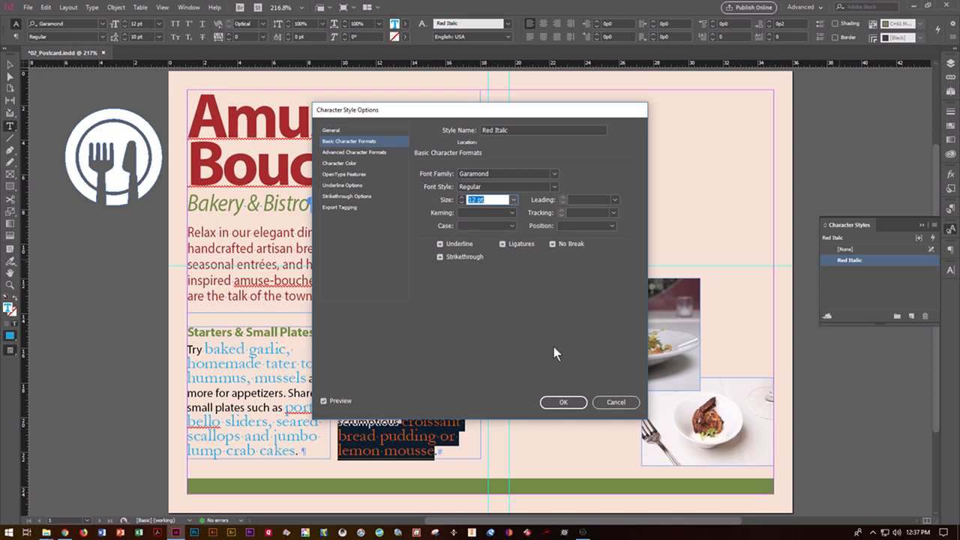
click(612, 403)
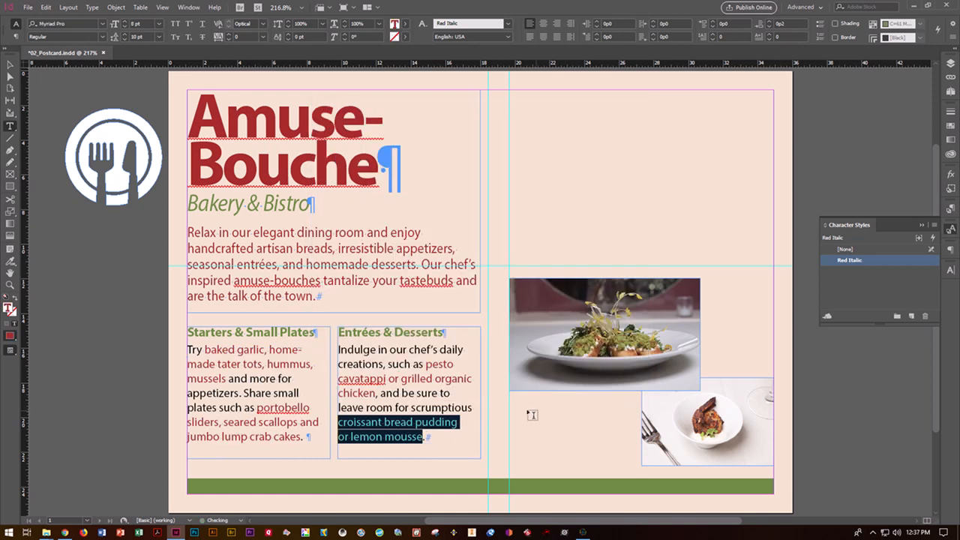
Deselect the dessert text and bring up the File menu
click(480, 421)
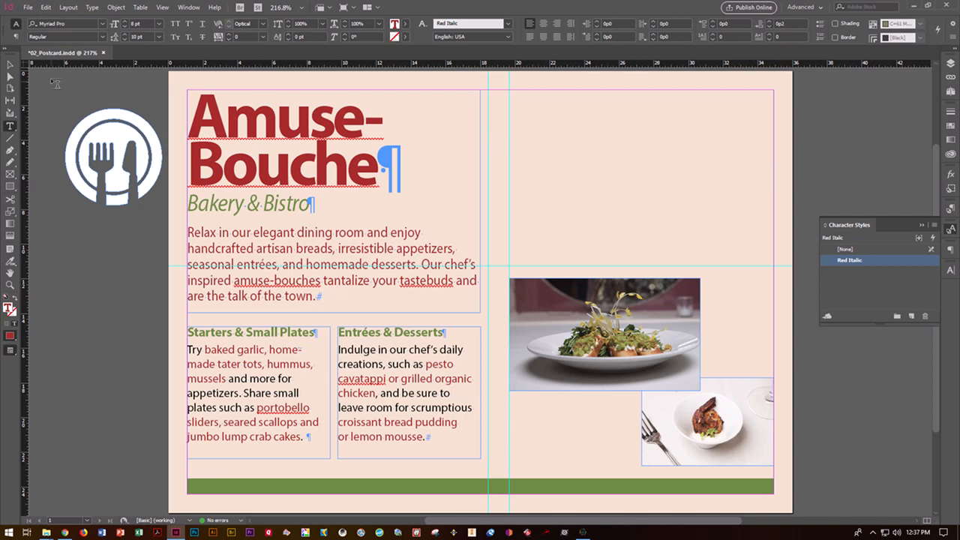
click(32, 8)
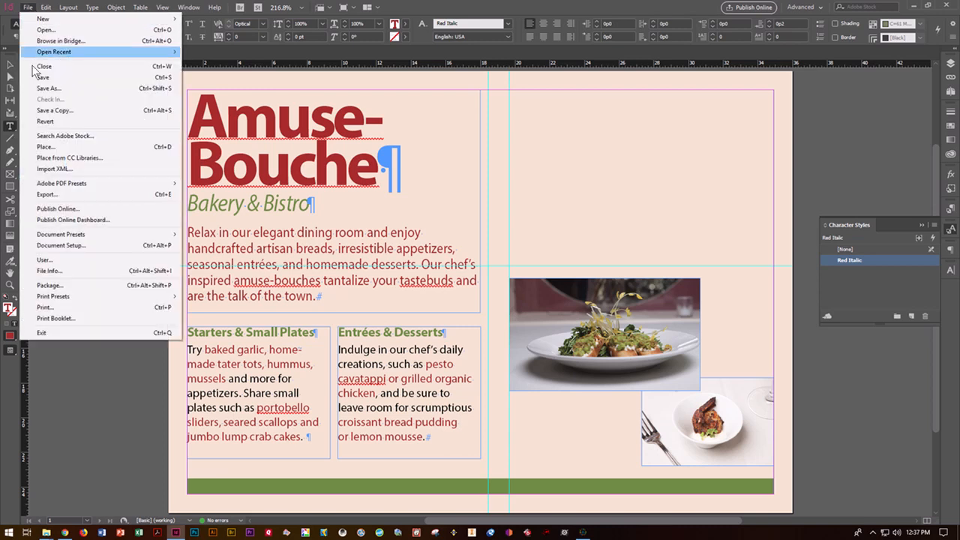
Place DiningRoom.jpg, then deselect the text and switch to the Selection tool
click(51, 148)
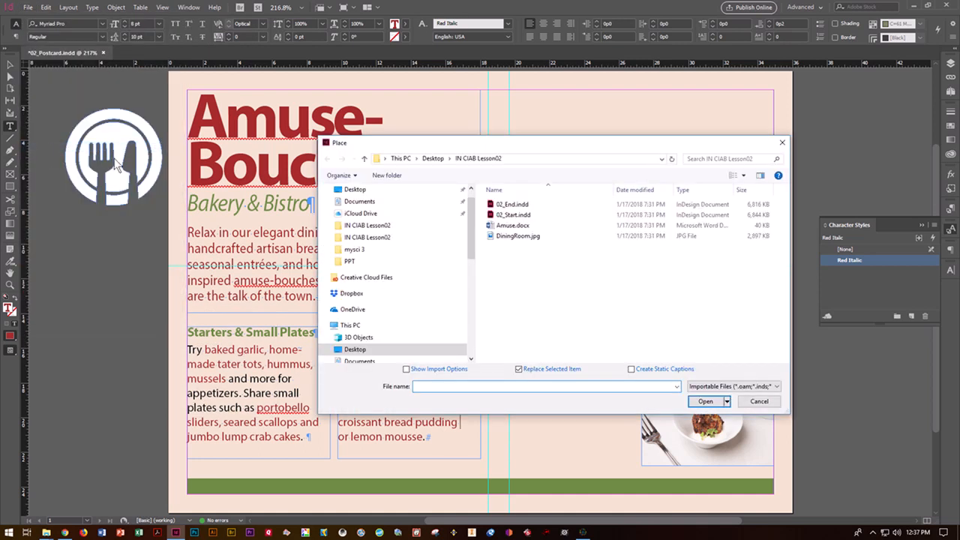
click(513, 237)
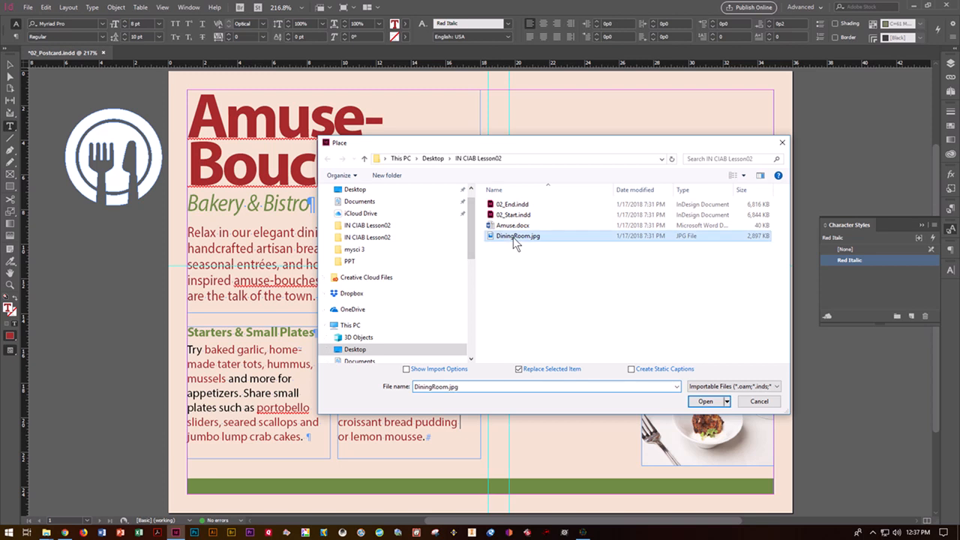
click(705, 402)
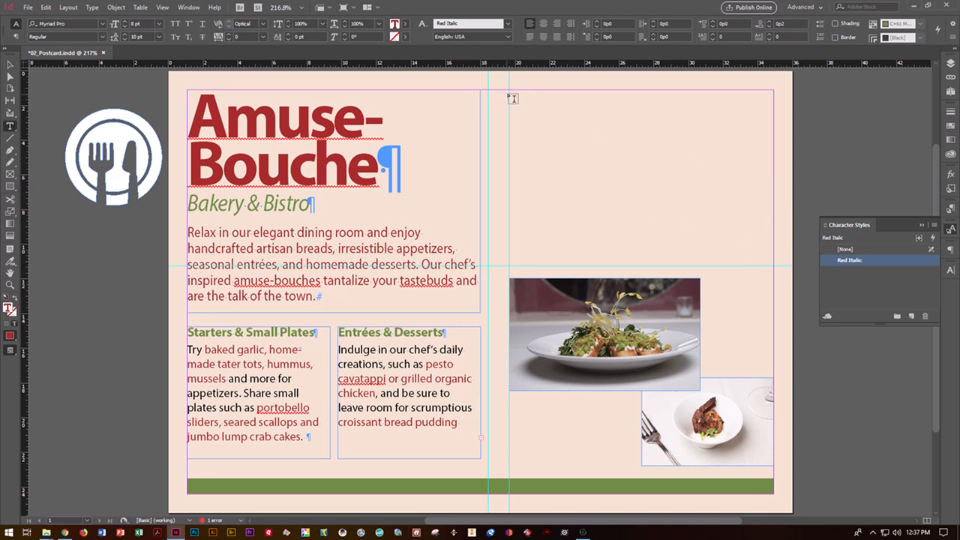
key(ctrl+shift+a)
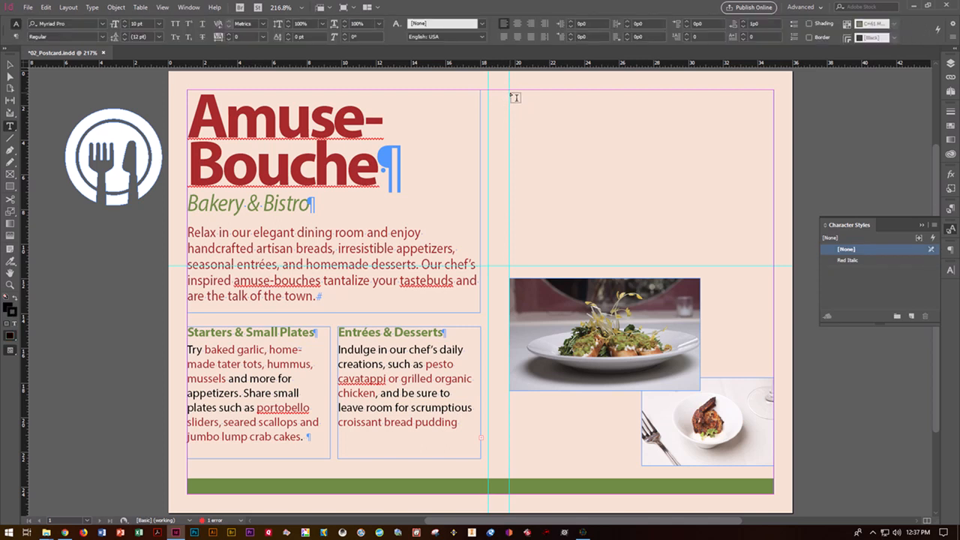
click(29, 8)
click(10, 64)
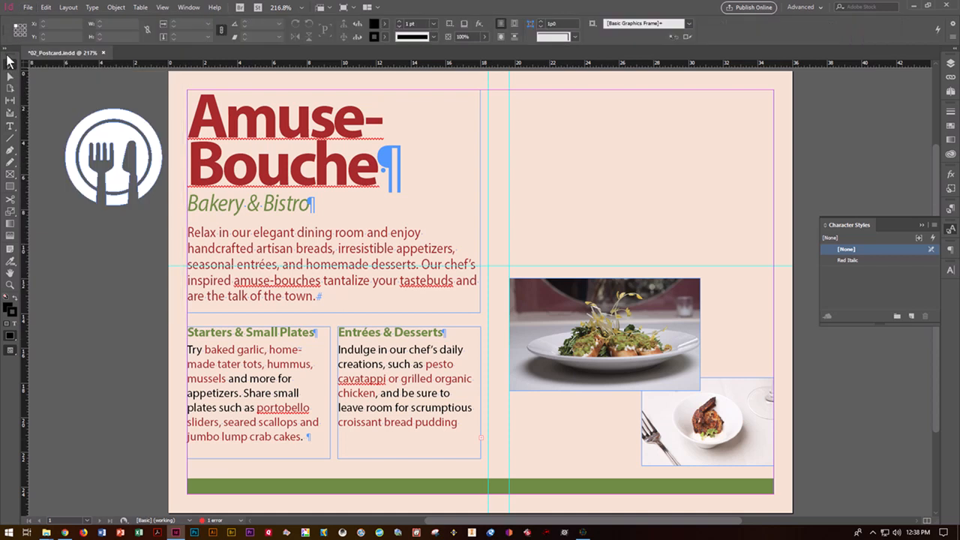
Load DiningRoom.jpg with File > Place and undo the oversized first placement
click(28, 7)
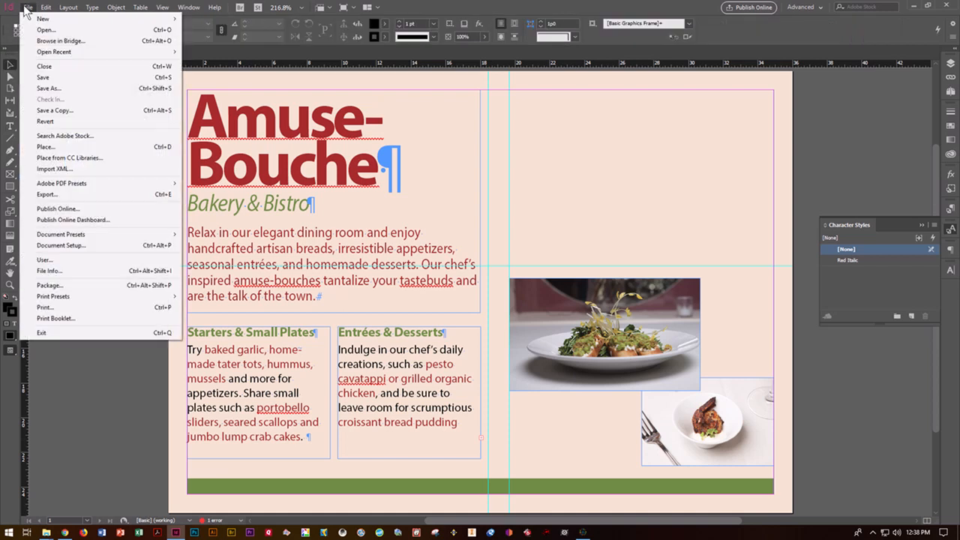
click(45, 146)
click(518, 235)
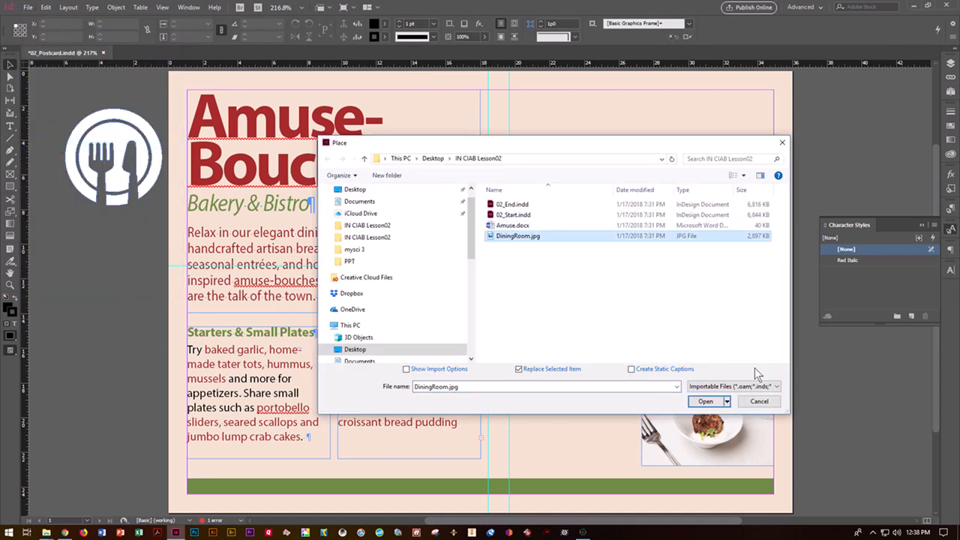
click(705, 401)
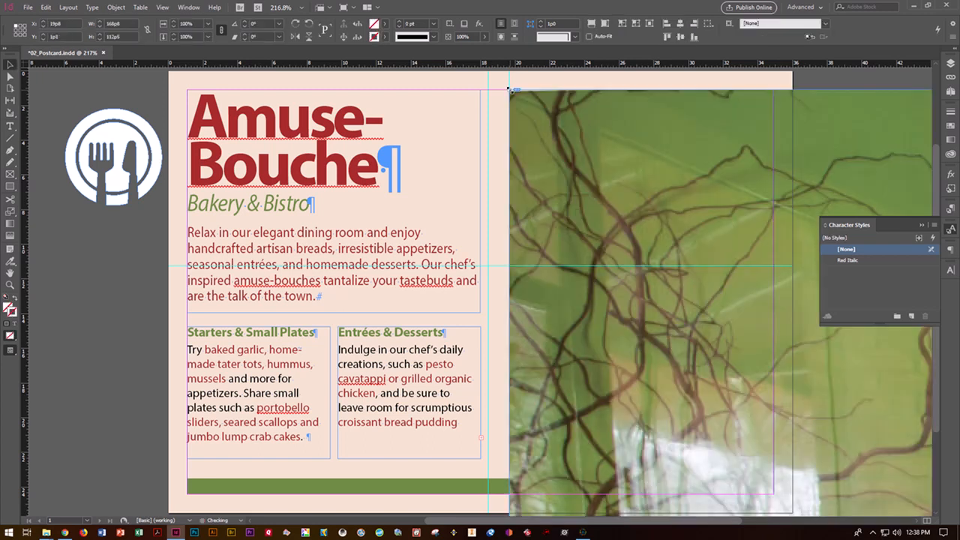
click(510, 90)
key(ctrl+z)
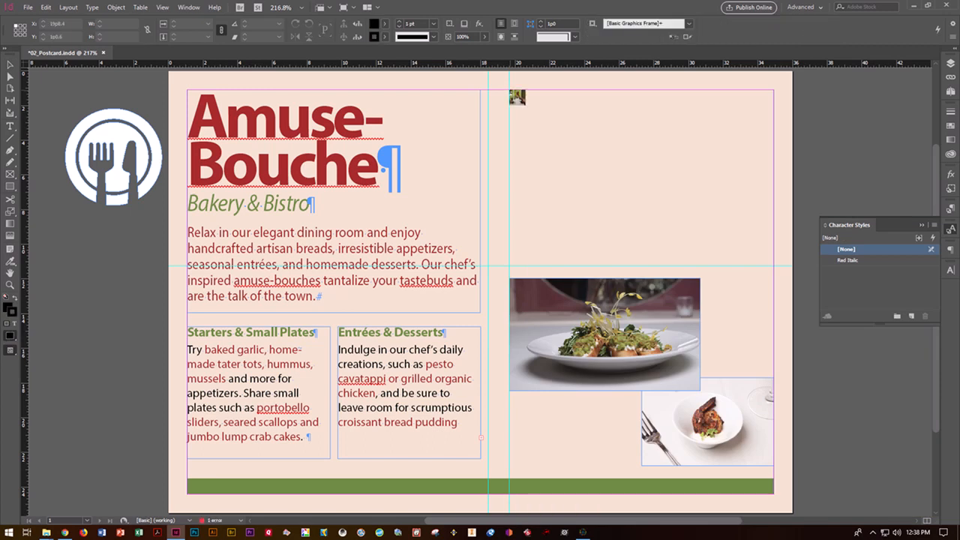
Draw the photo frame across the top right, enable Auto-Fit, and shorten it above the salad photo
drag(510, 91, 773, 264)
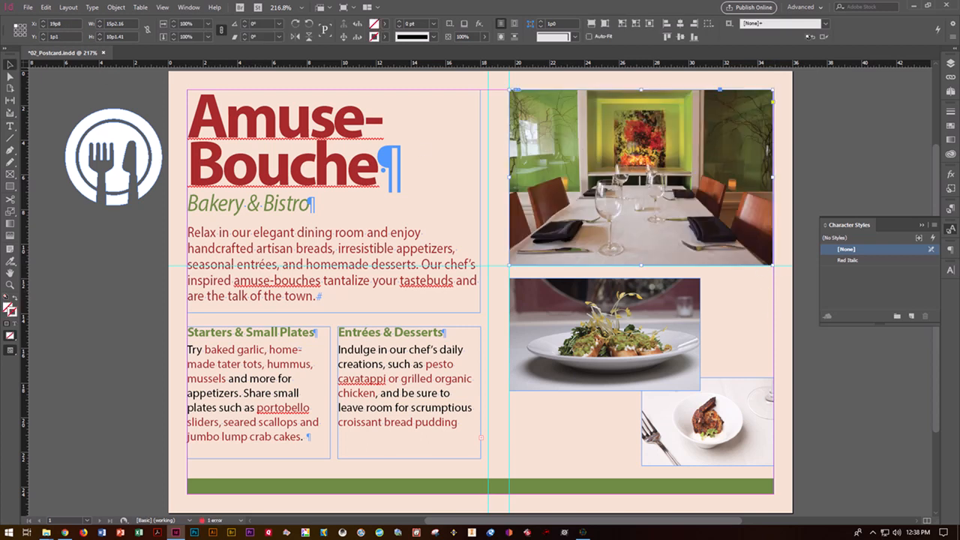
click(455, 183)
click(625, 262)
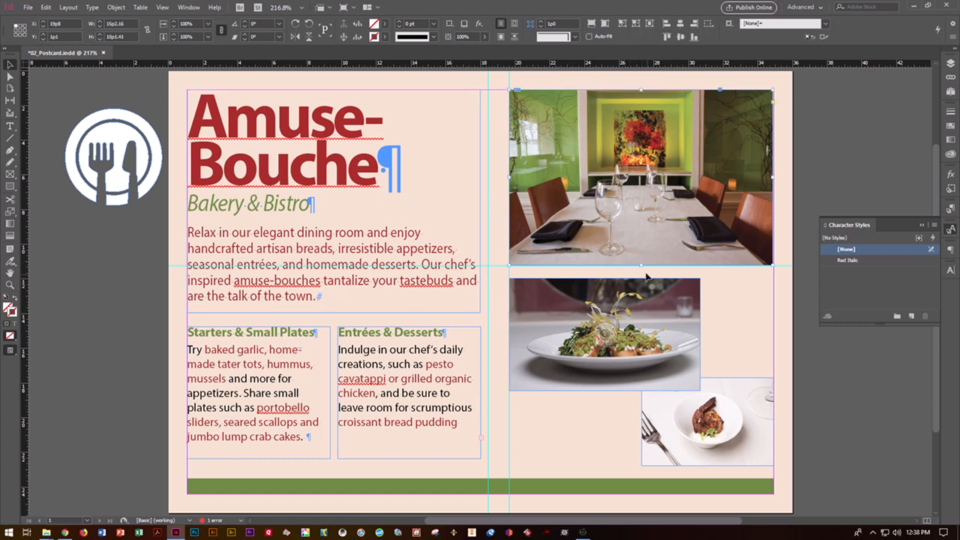
mouse_move(642, 265)
mouse_down()
mouse_move(641, 204)
mouse_move(650, 268)
mouse_move(639, 195)
mouse_move(645, 265)
mouse_up()
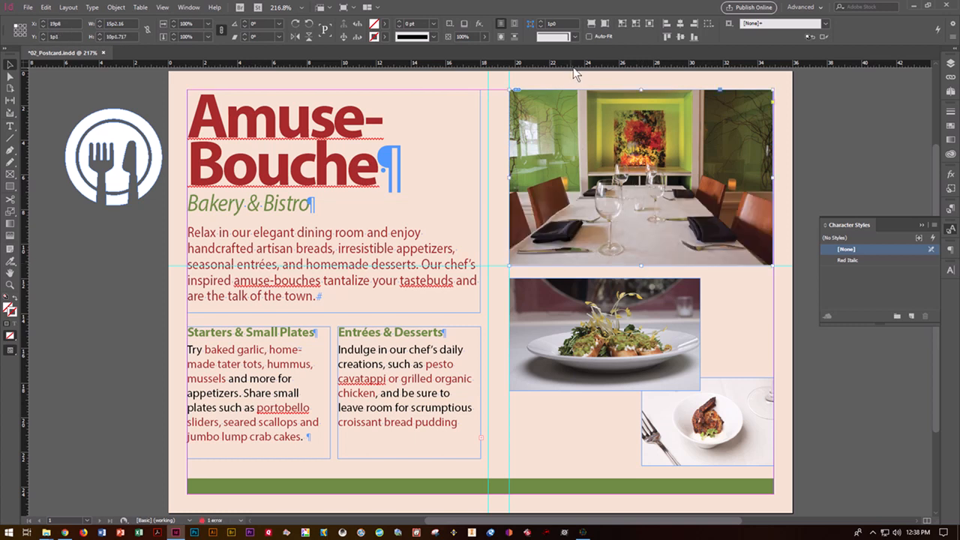
click(588, 36)
mouse_move(641, 266)
mouse_down()
mouse_move(639, 221)
mouse_move(646, 266)
mouse_up()
Add ' or lemon mousse.' after 'pudding' at the end of the Entrées text
click(10, 126)
click(466, 424)
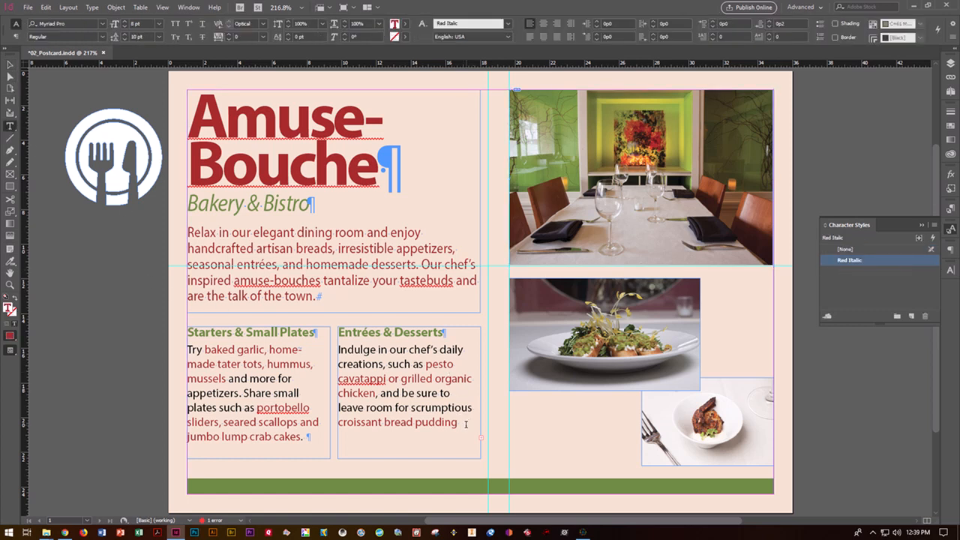
text(or lemon mousse.)
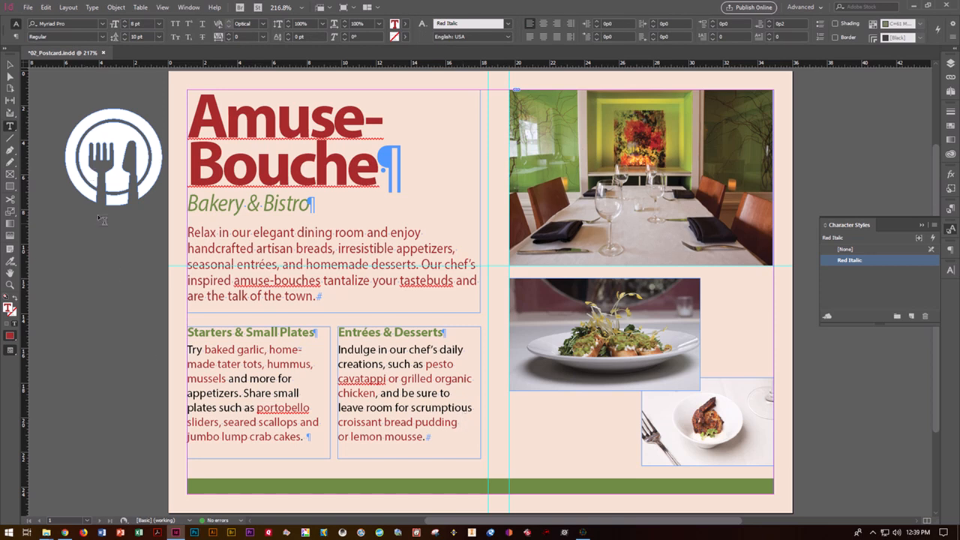
Move the fork-and-knife logo beside the Amuse-Bouche headline
click(10, 65)
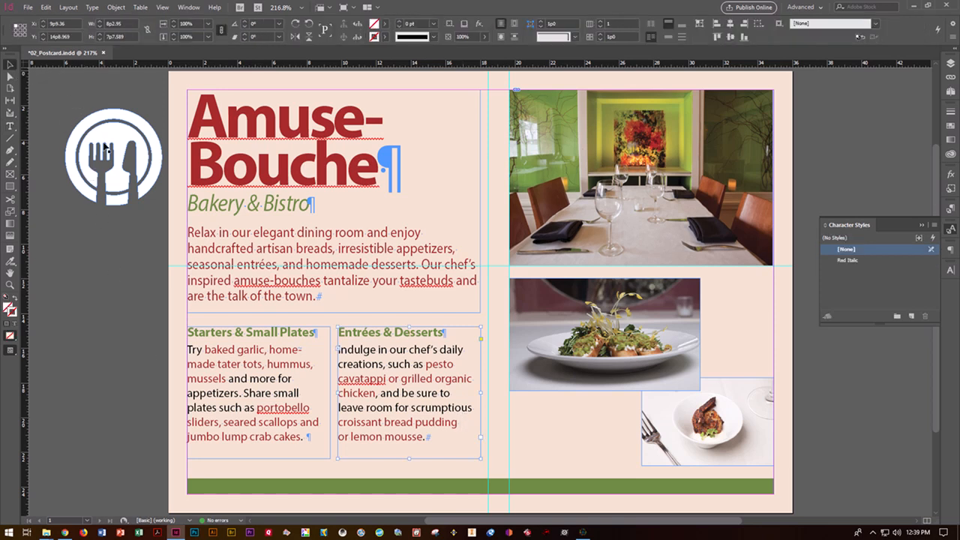
click(106, 143)
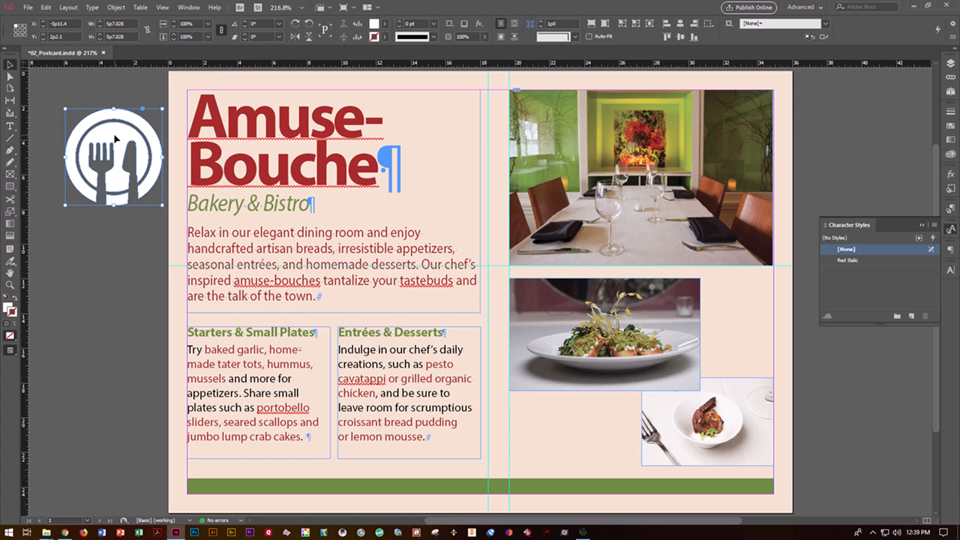
drag(117, 138, 449, 133)
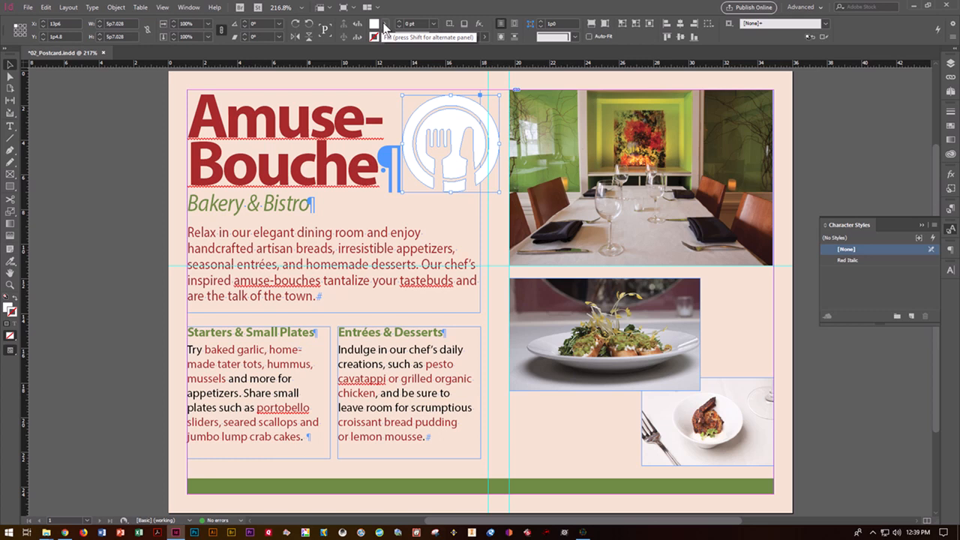
Fill the fork-and-knife logo with the dark red swatch
click(384, 27)
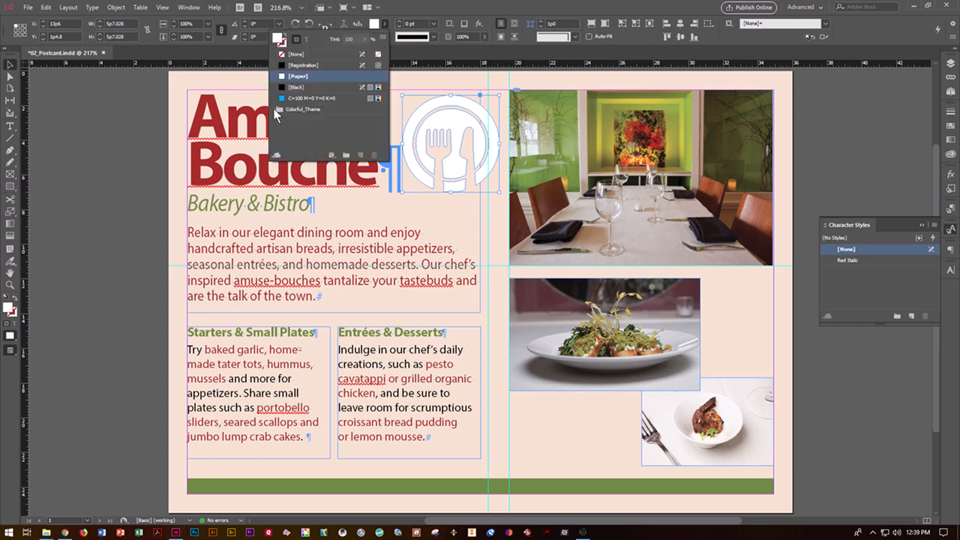
click(300, 111)
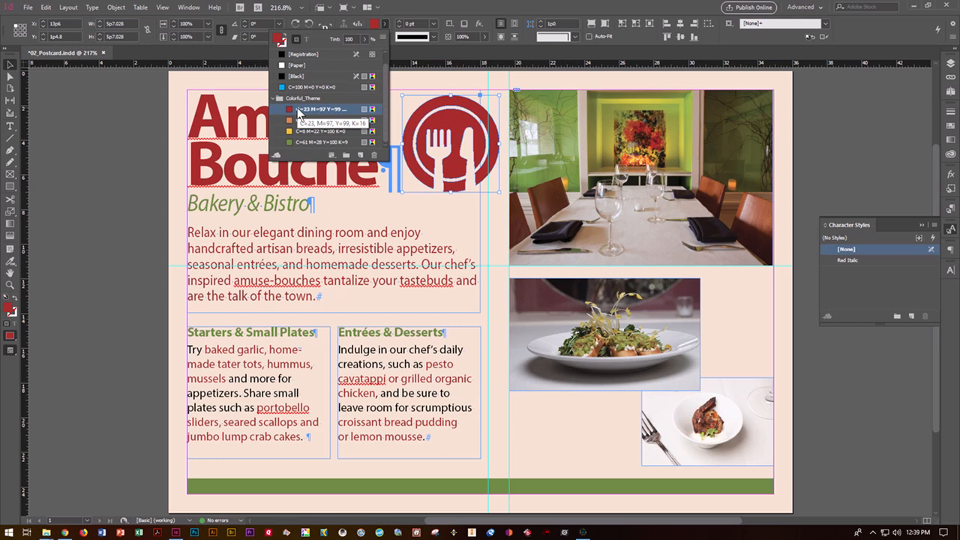
click(371, 25)
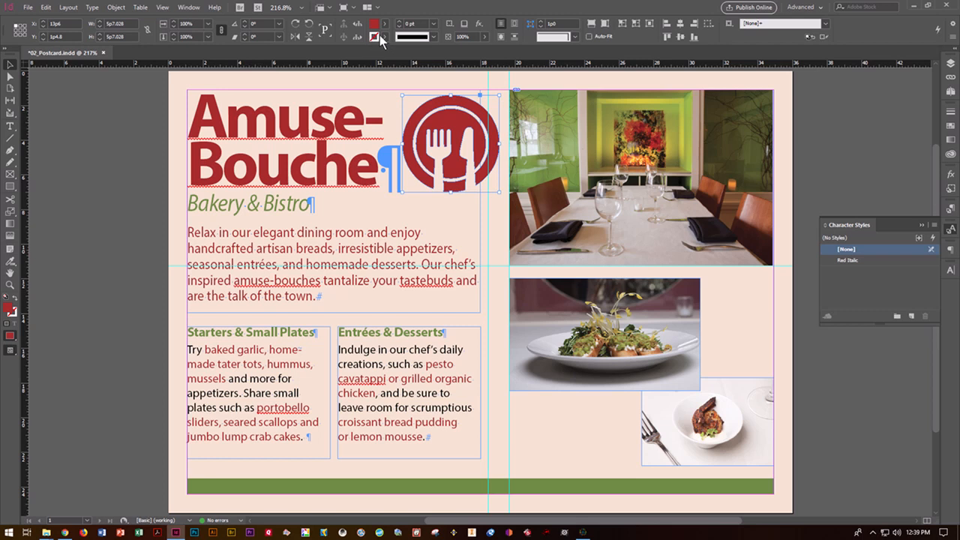
Give the logo a green stroke from the Colorful_Theme swatch group
click(386, 39)
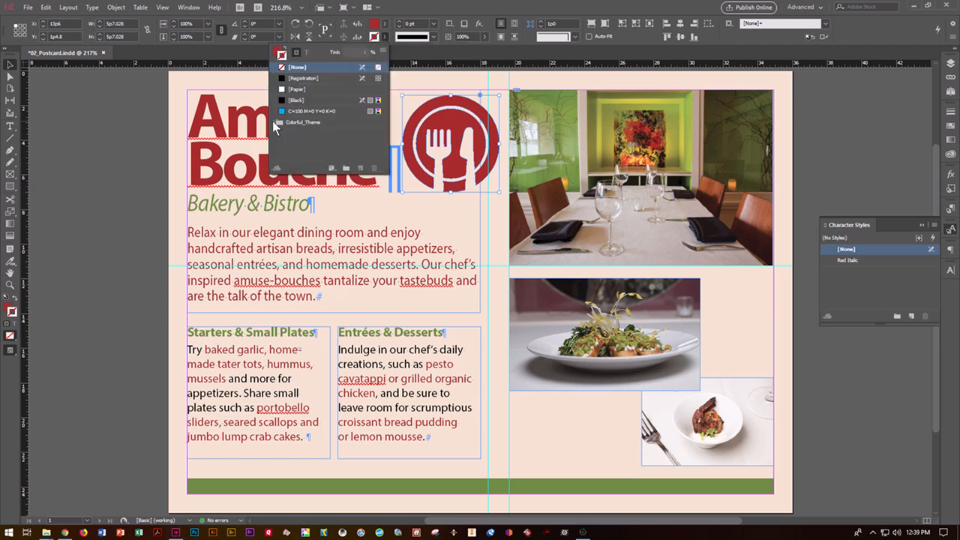
click(274, 121)
click(301, 155)
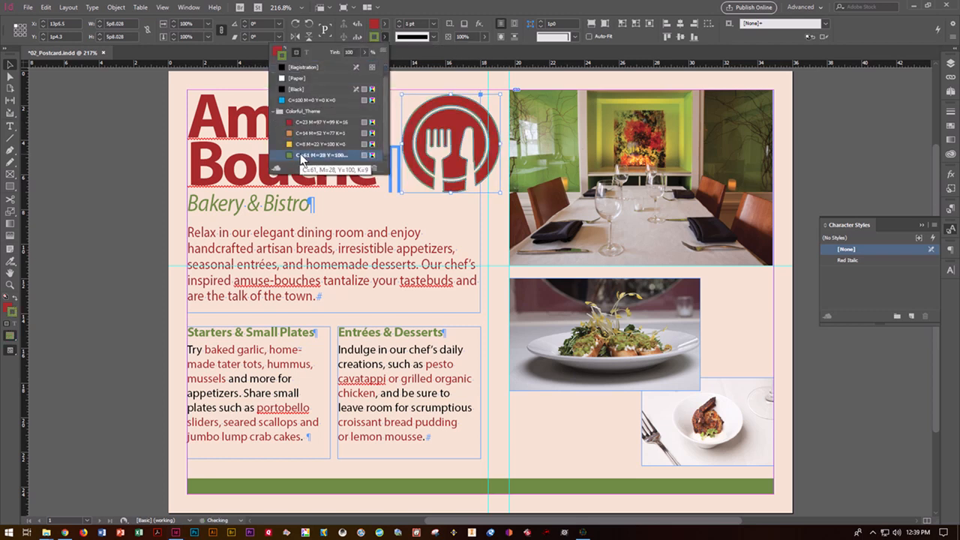
click(418, 222)
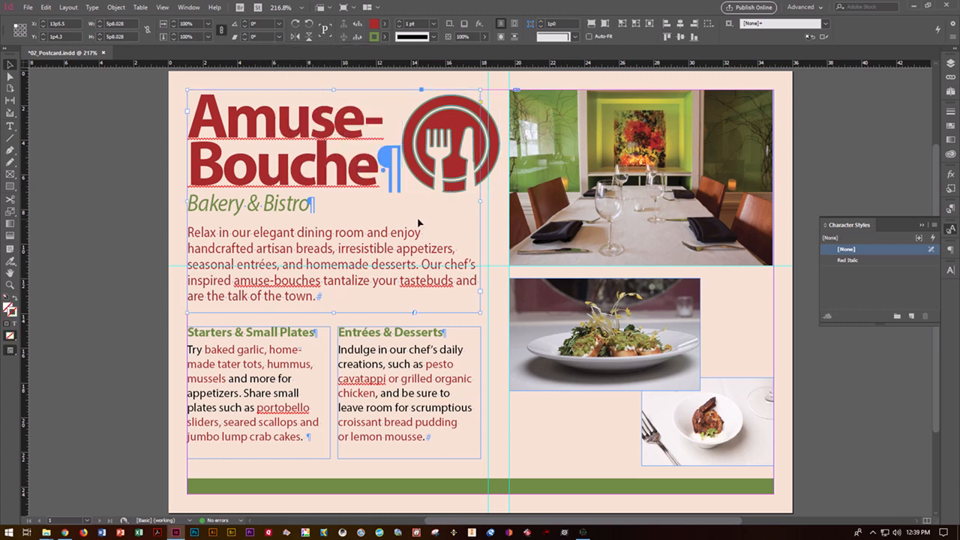
Rotate the red logo to exactly 30°
click(427, 149)
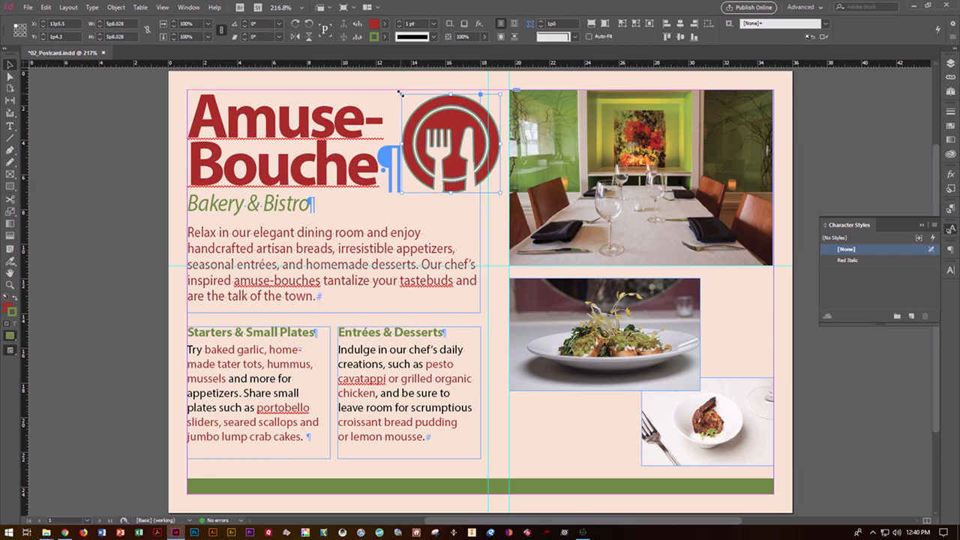
mouse_move(397, 92)
mouse_down()
mouse_move(421, 87)
mouse_move(400, 85)
mouse_up()
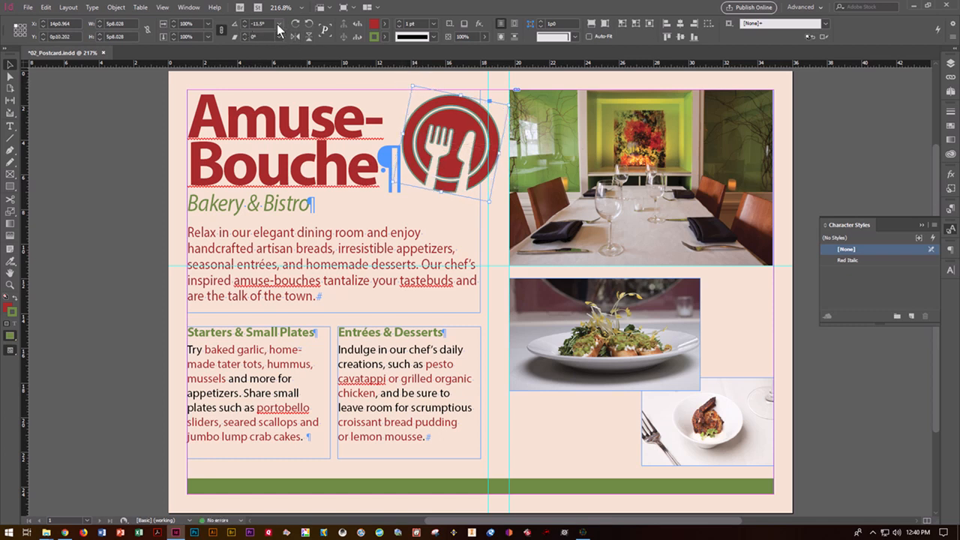
click(278, 23)
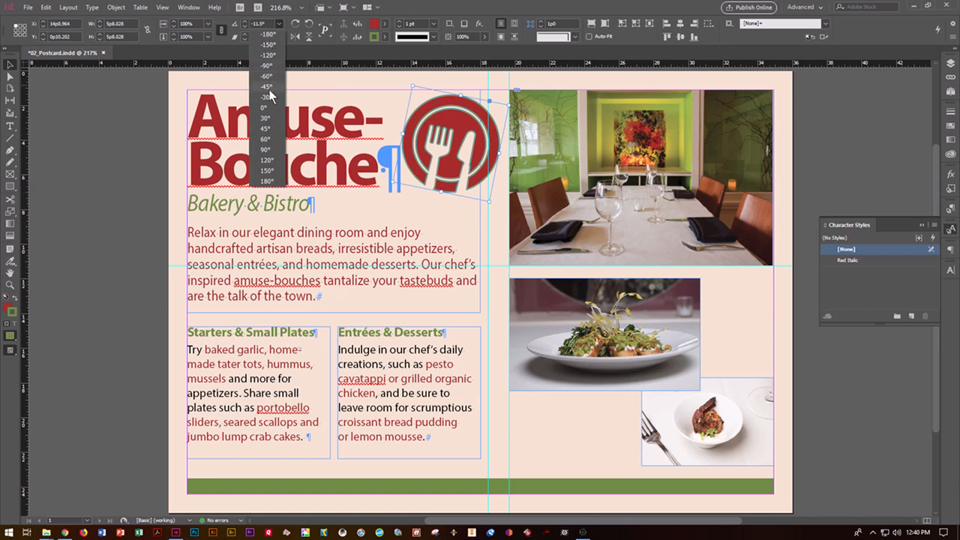
click(268, 118)
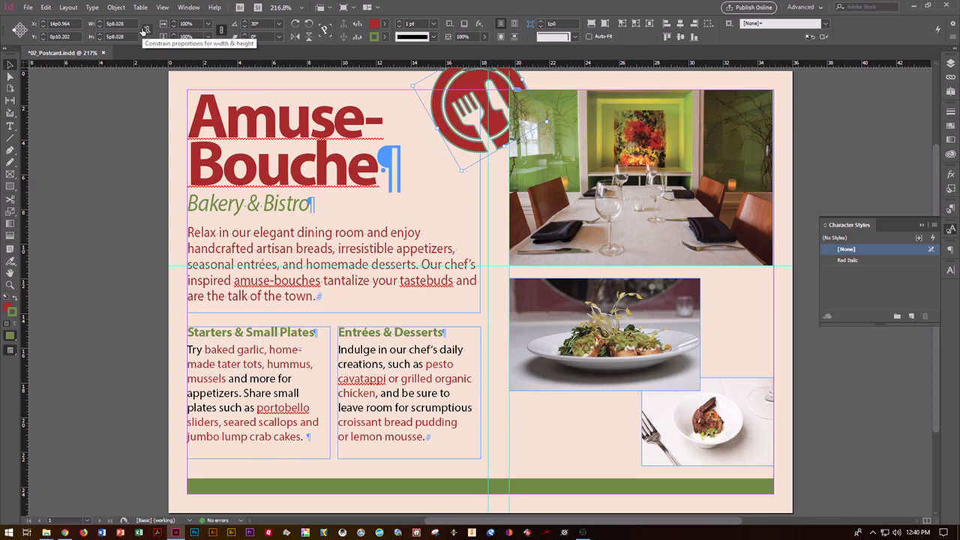
Position the logo at X 11p5, Y 1p0 and deselect it
triple_click(75, 24)
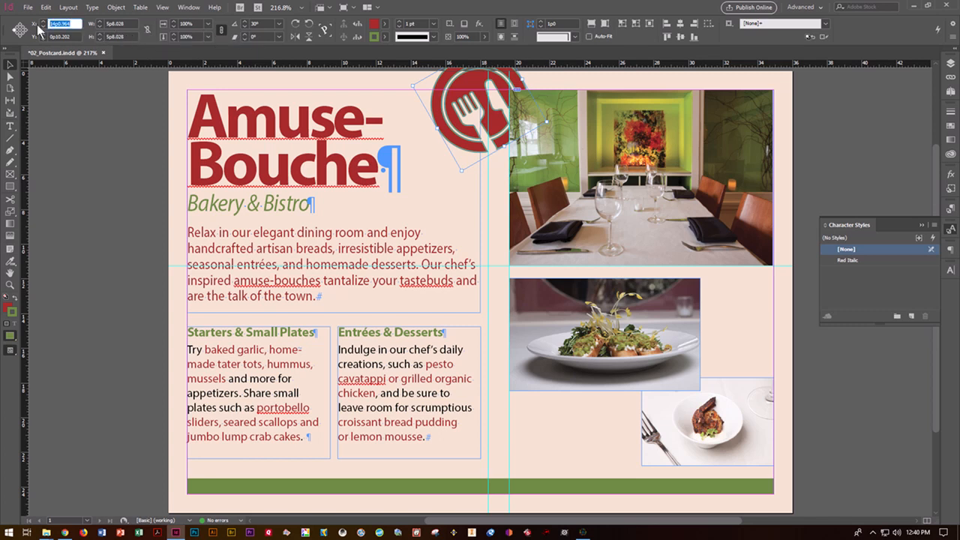
text(11p5)
triple_click(72, 36)
text(1)
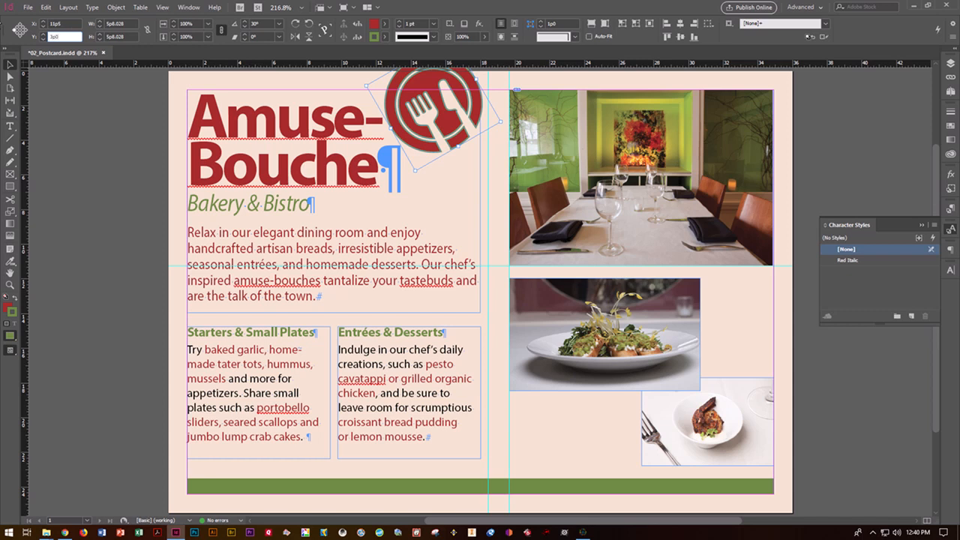
text(p0)
click(119, 127)
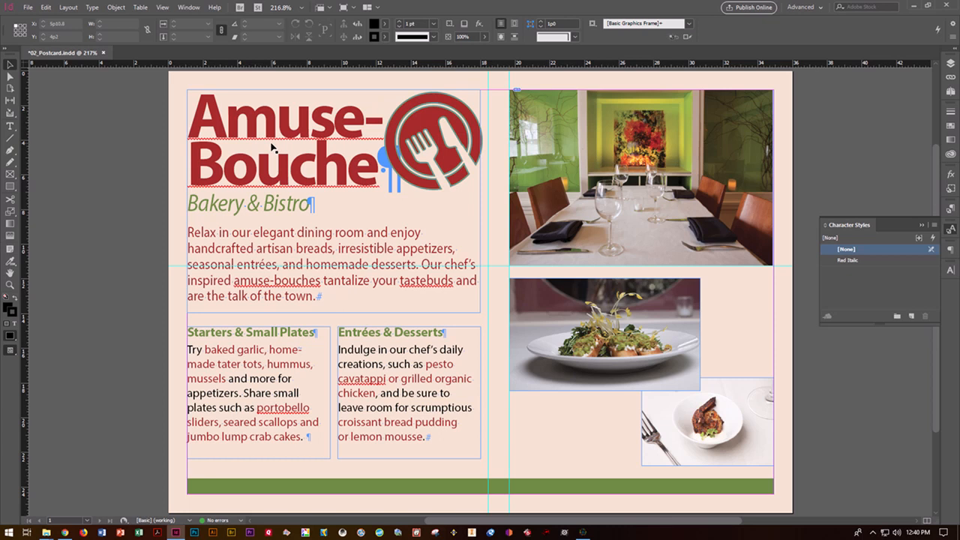
click(447, 159)
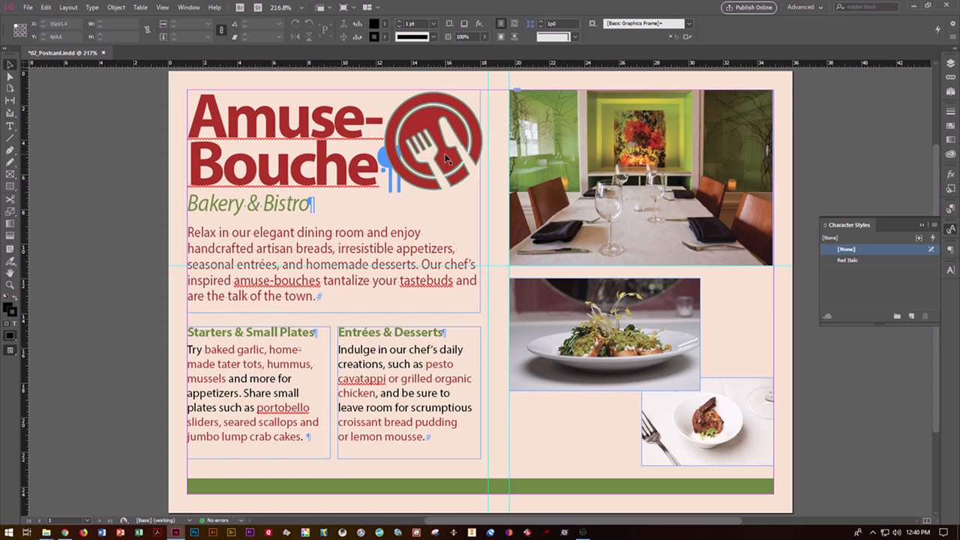
click(242, 347)
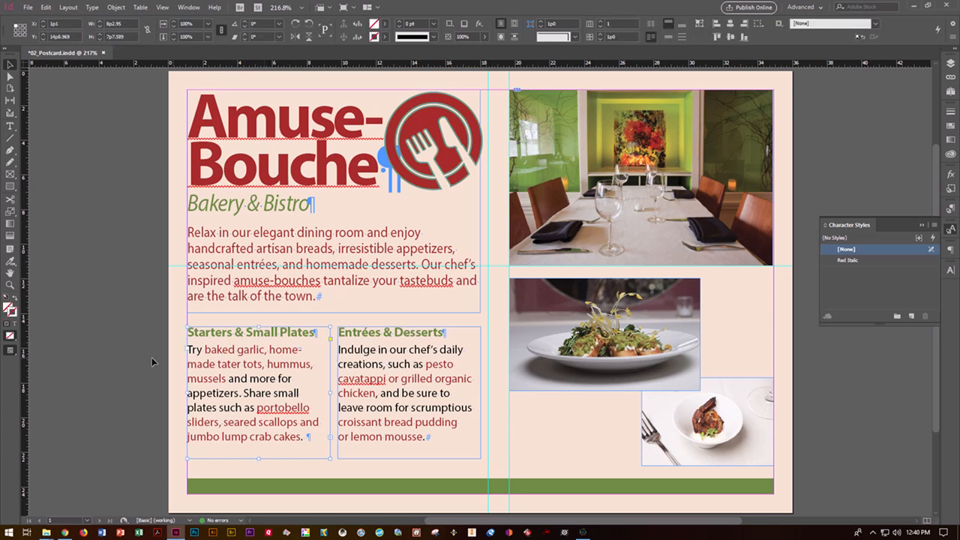
click(348, 9)
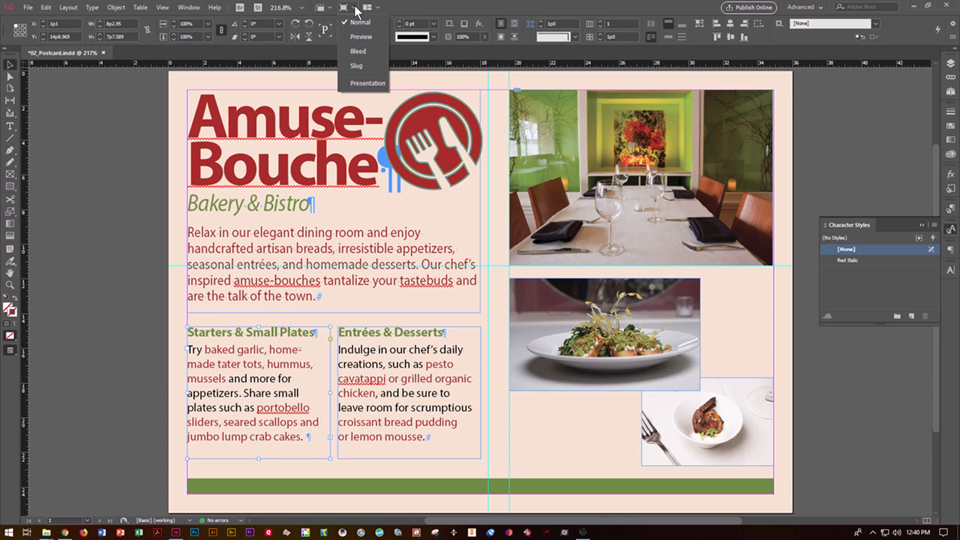
click(359, 37)
click(141, 301)
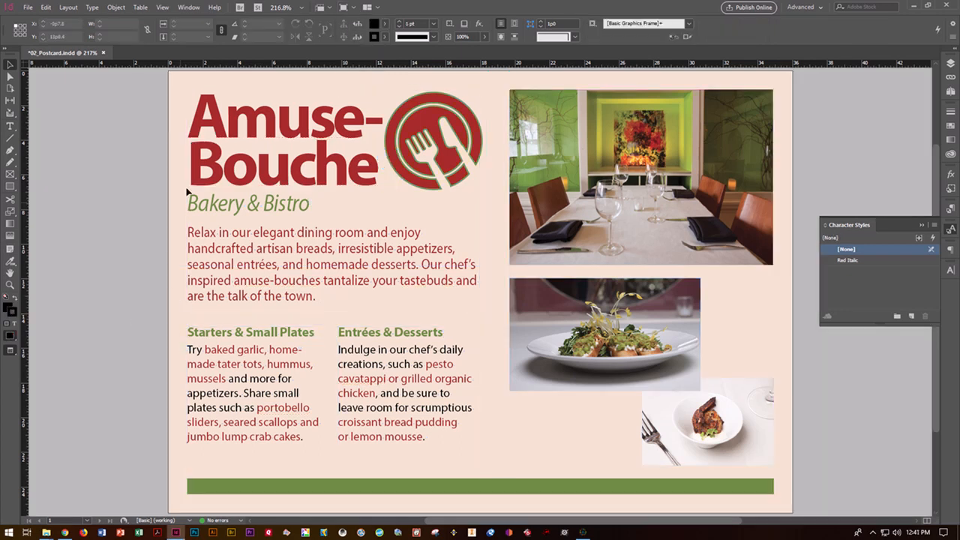
click(356, 7)
click(359, 22)
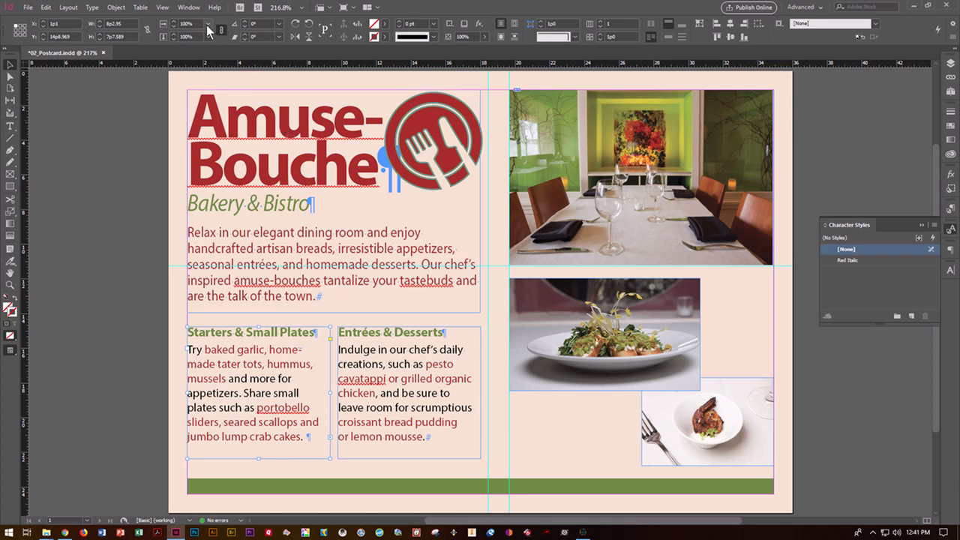
Apply the Green Stroke and Drop Shadow object style to the Starters and Entrées frames
click(184, 9)
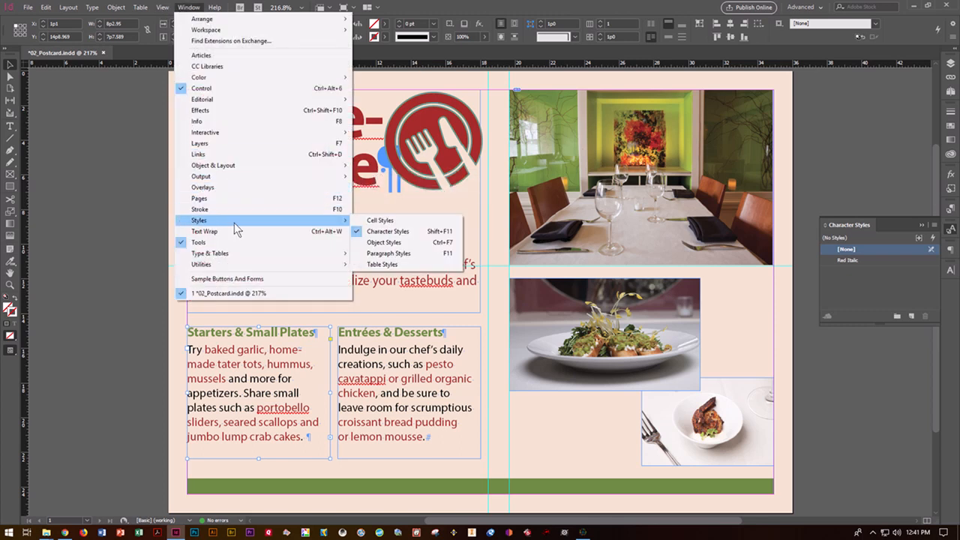
mouse_move(335, 224)
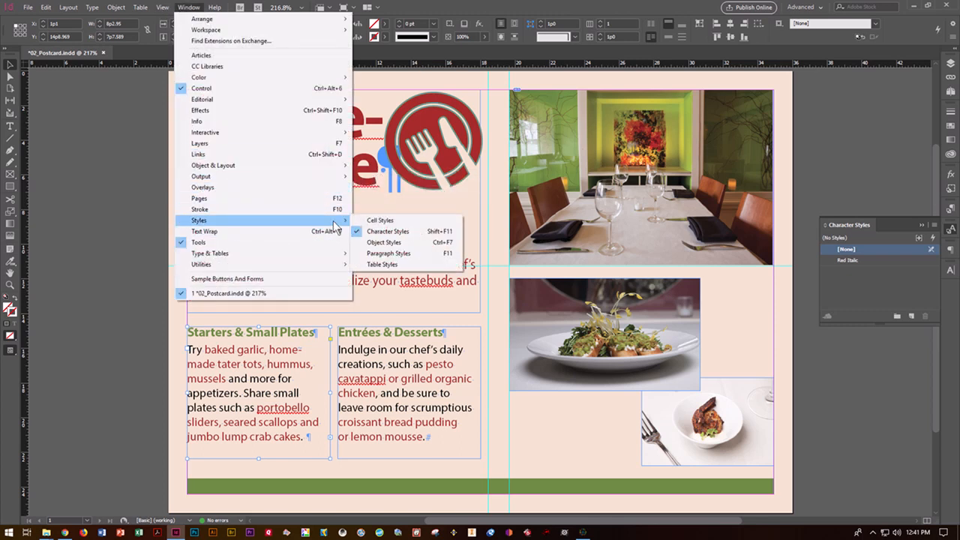
click(379, 242)
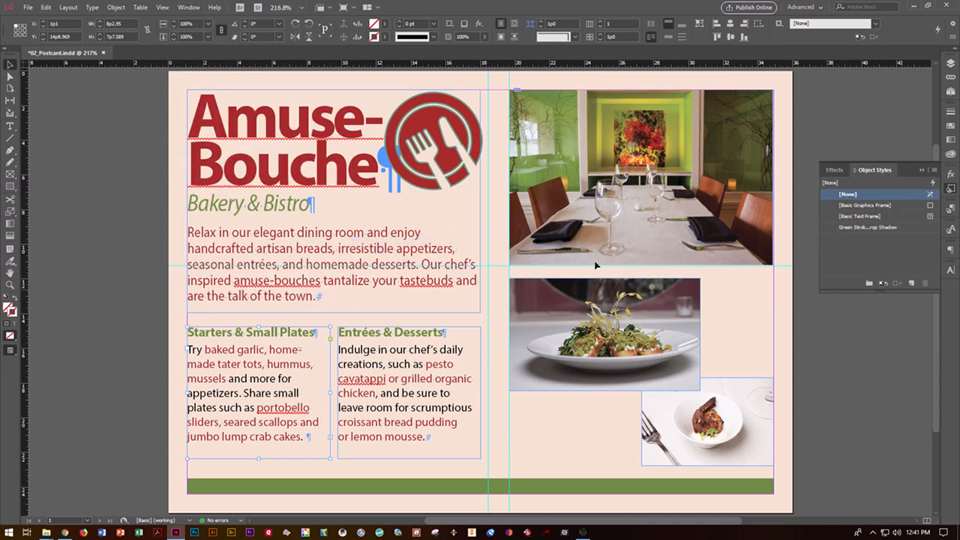
click(859, 227)
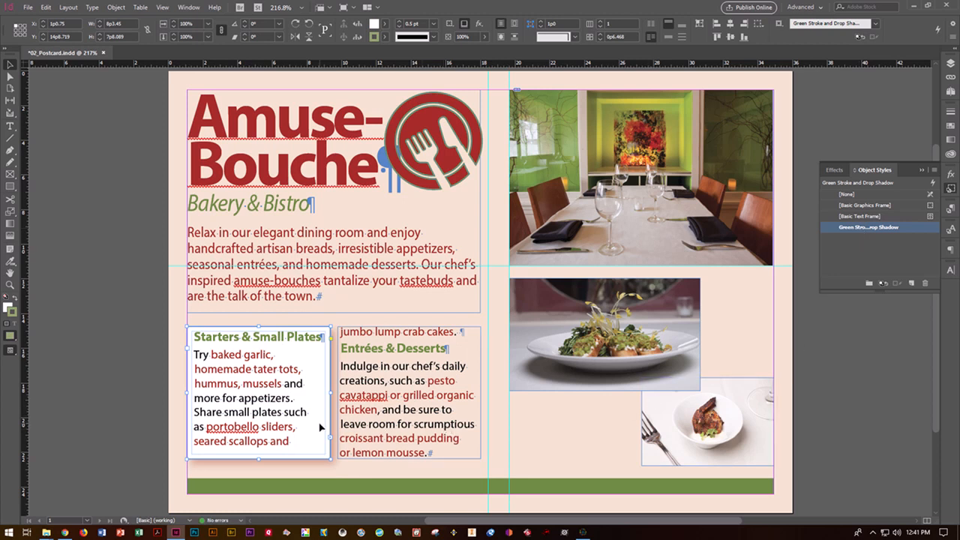
click(366, 388)
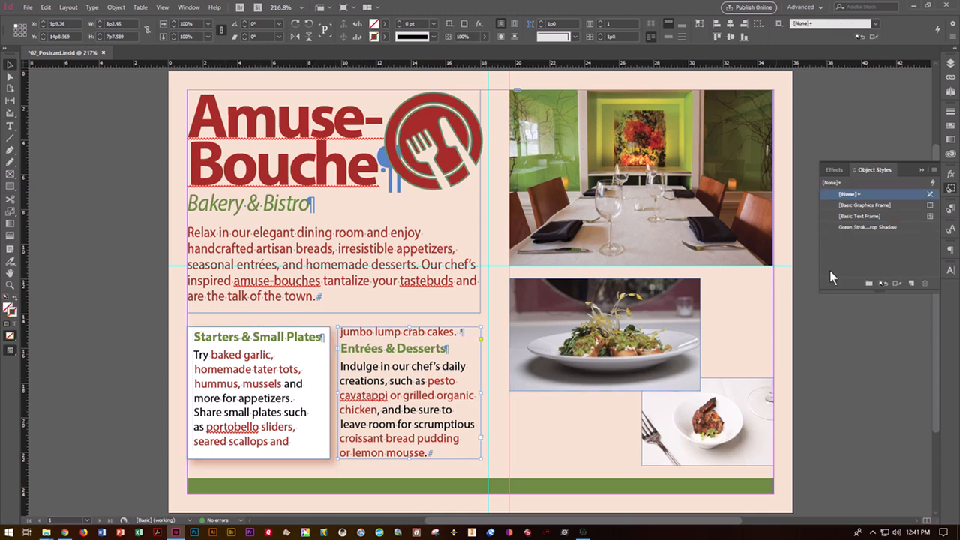
click(864, 226)
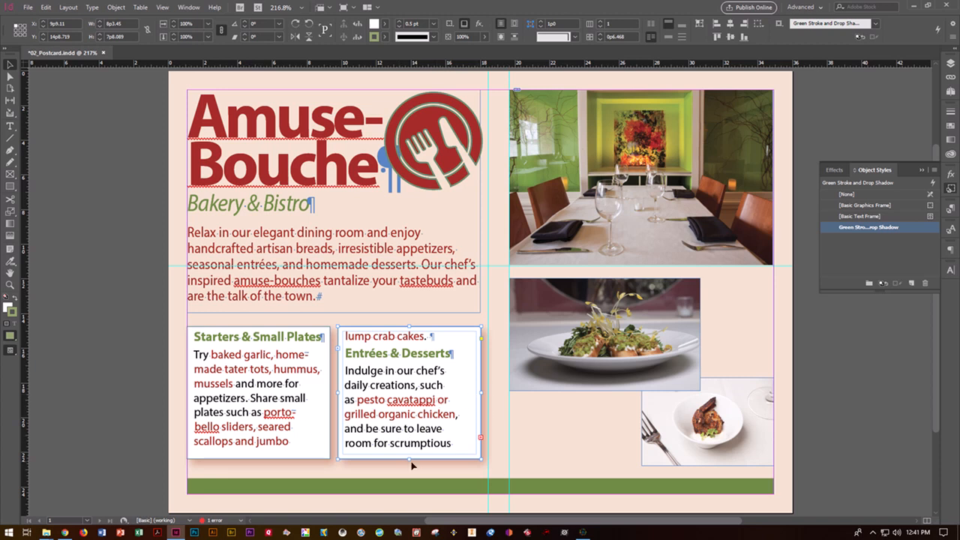
Lengthen the Entrées and Starters frames downward so all their text fits
drag(409, 459, 411, 466)
click(289, 459)
drag(259, 458, 259, 466)
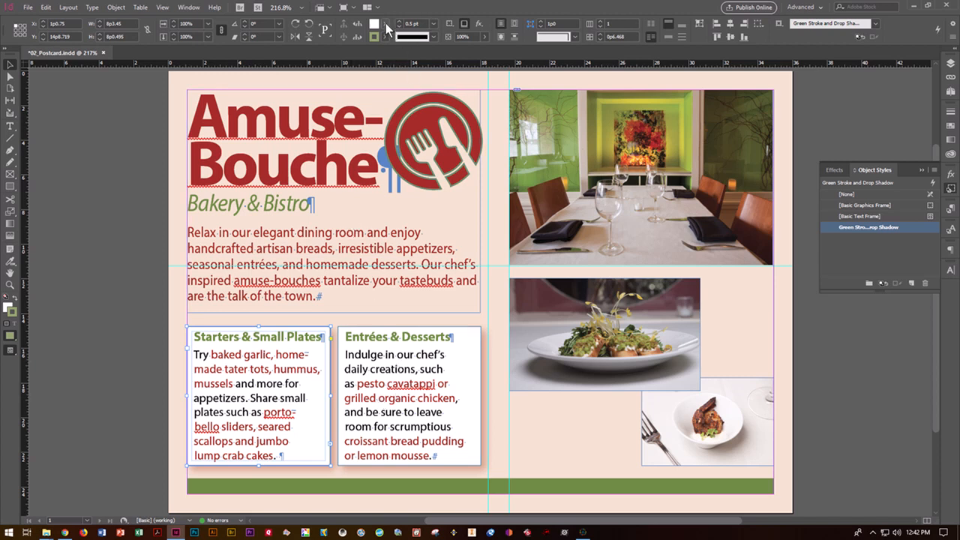
Switch the screen mode to Preview
click(331, 7)
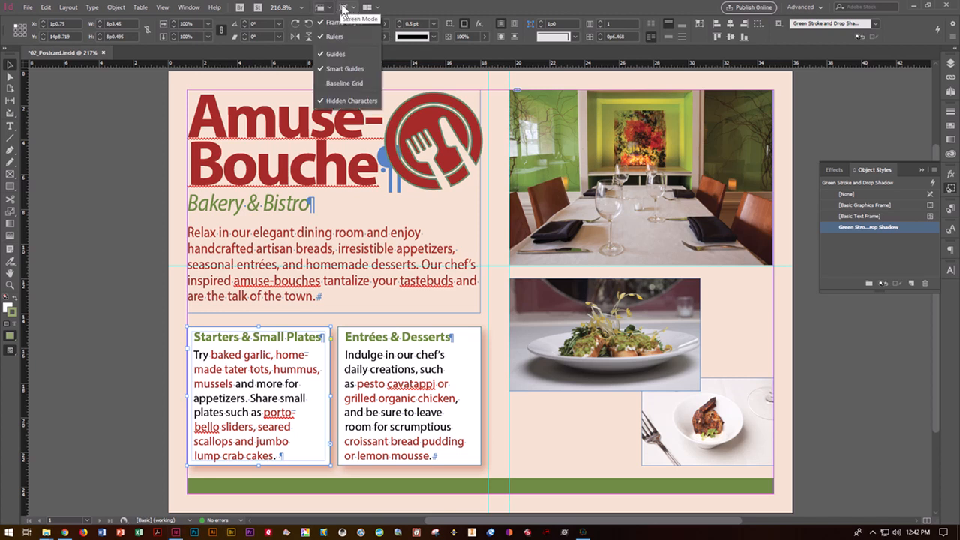
click(343, 7)
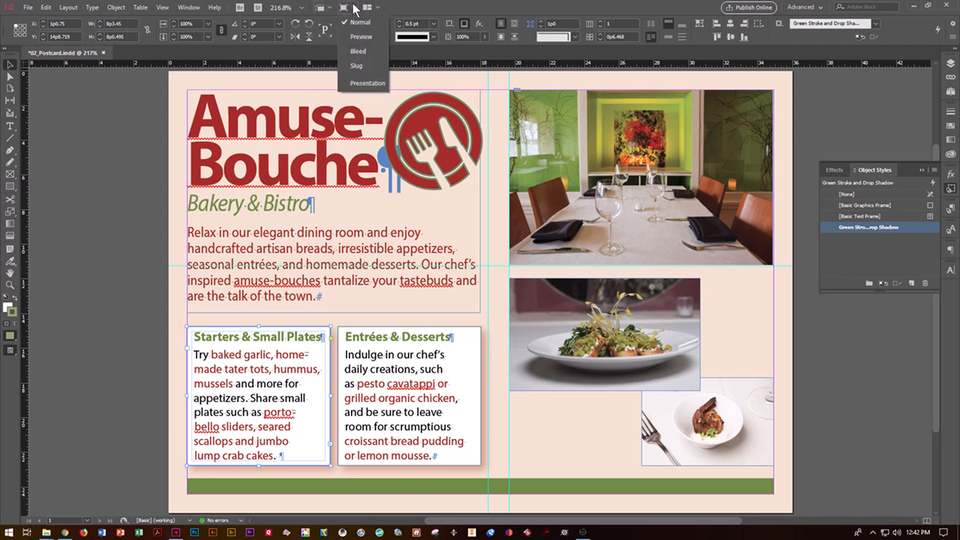
click(357, 37)
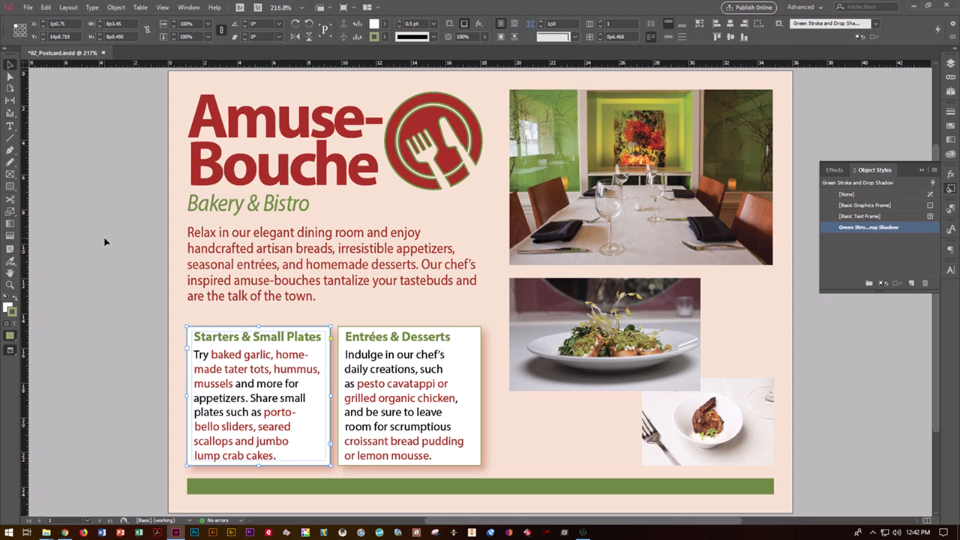
Start packaging the postcard, saving the document and continuing past the printing instructions
click(32, 10)
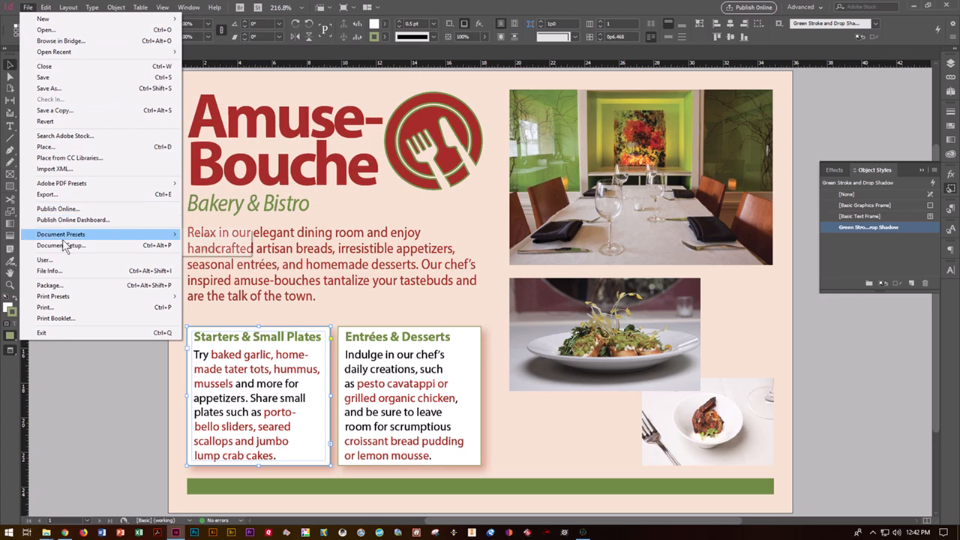
click(73, 285)
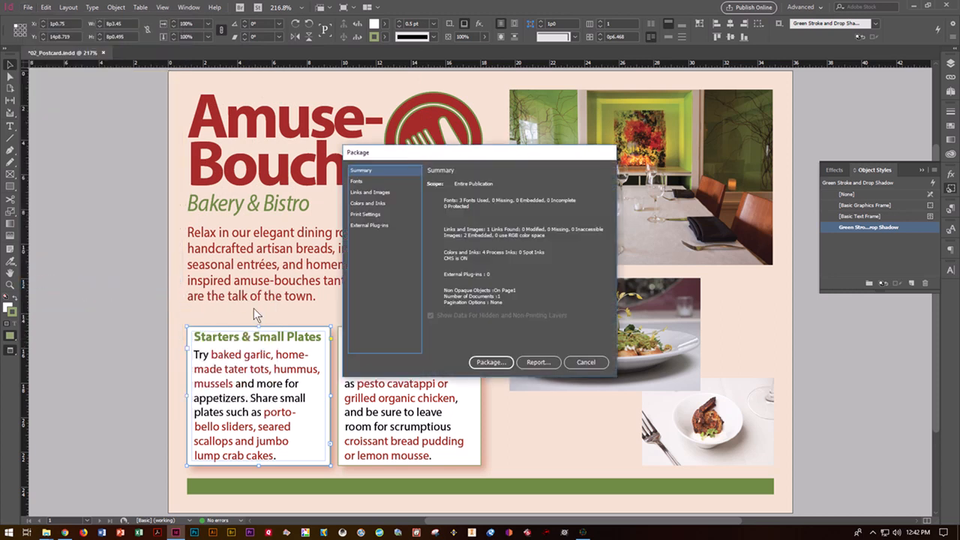
click(488, 361)
click(498, 279)
click(572, 192)
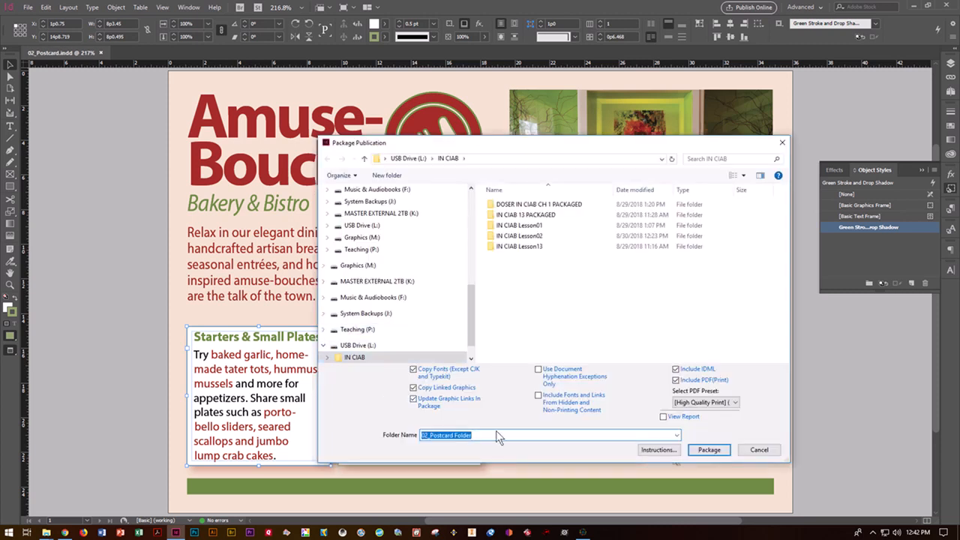
Name the chapter 2 package folder in IN CIAB and create the package
click(496, 435)
key(ctrl+a)
text(DOSER)
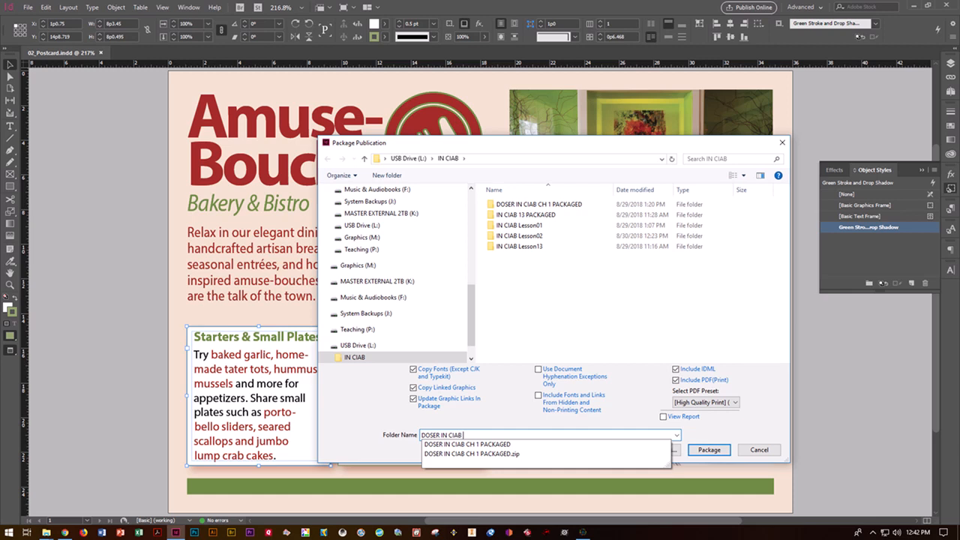
text(2 Packaged)
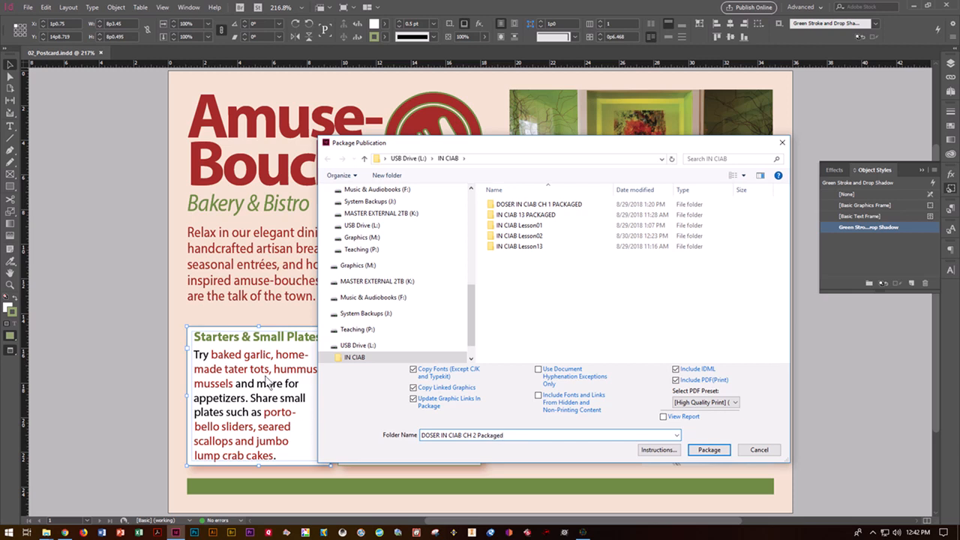
click(697, 450)
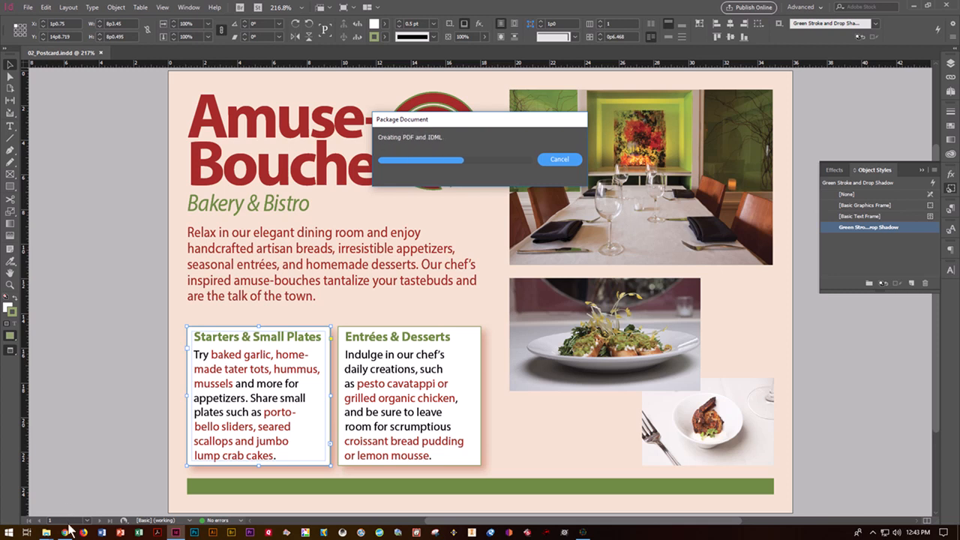
mouse_move(46, 532)
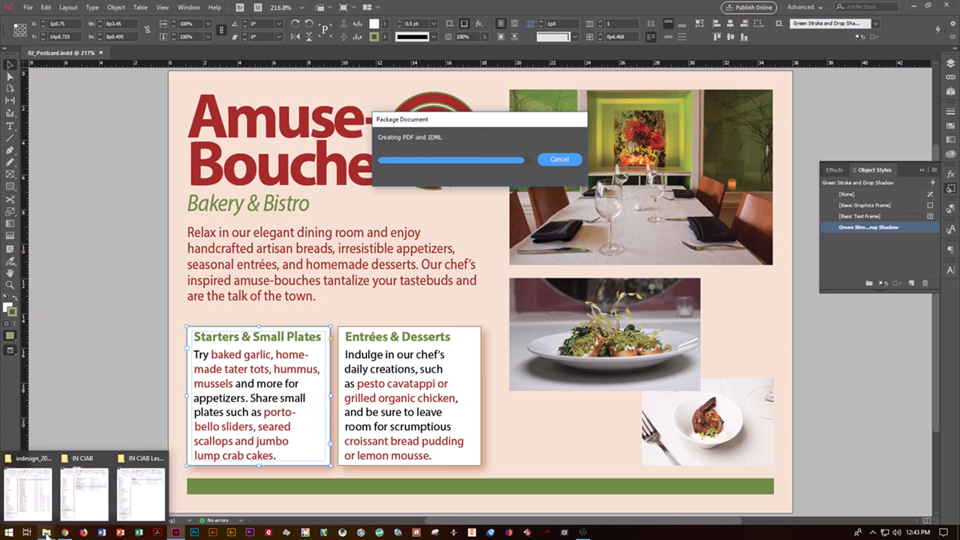
Open the chapter 2 packaged folder in IN CIAB to check its contents, then return
click(90, 468)
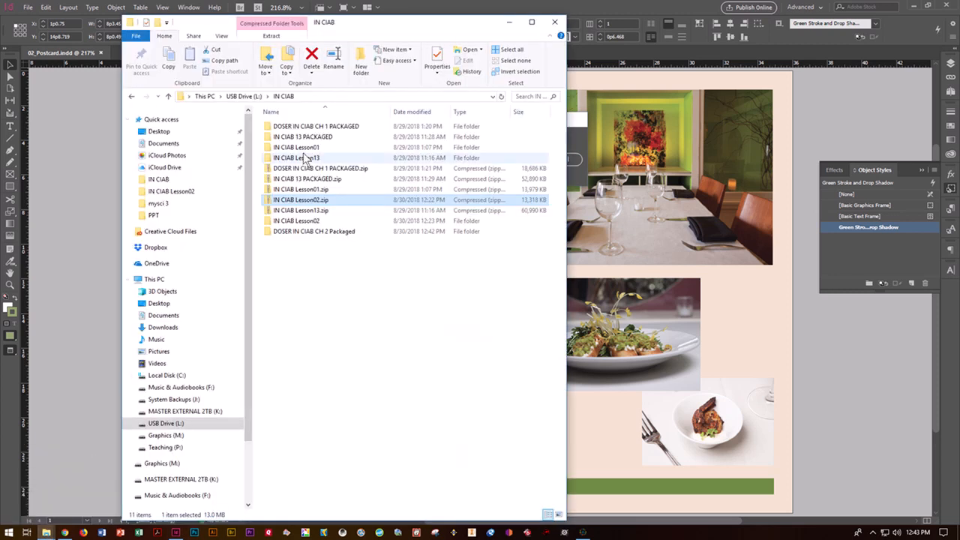
click(313, 231)
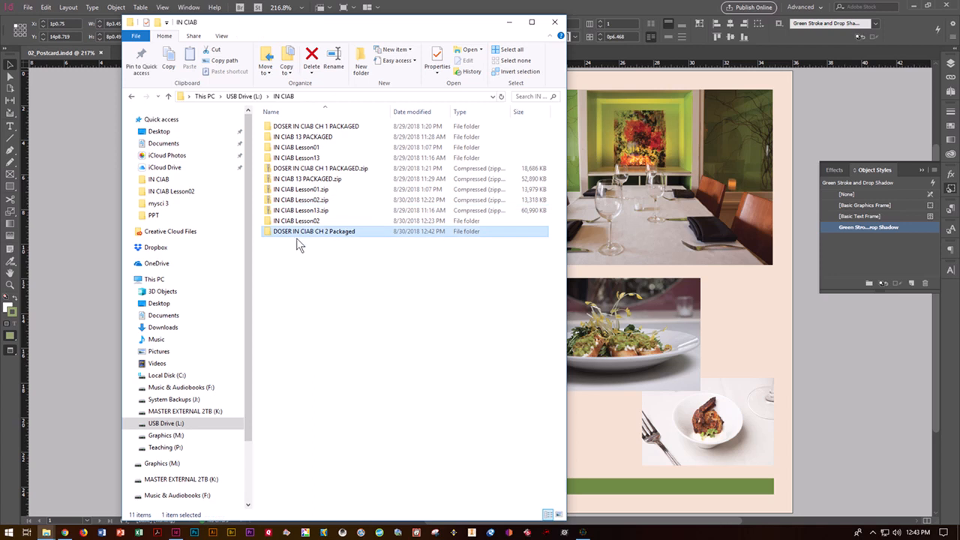
double_click(291, 232)
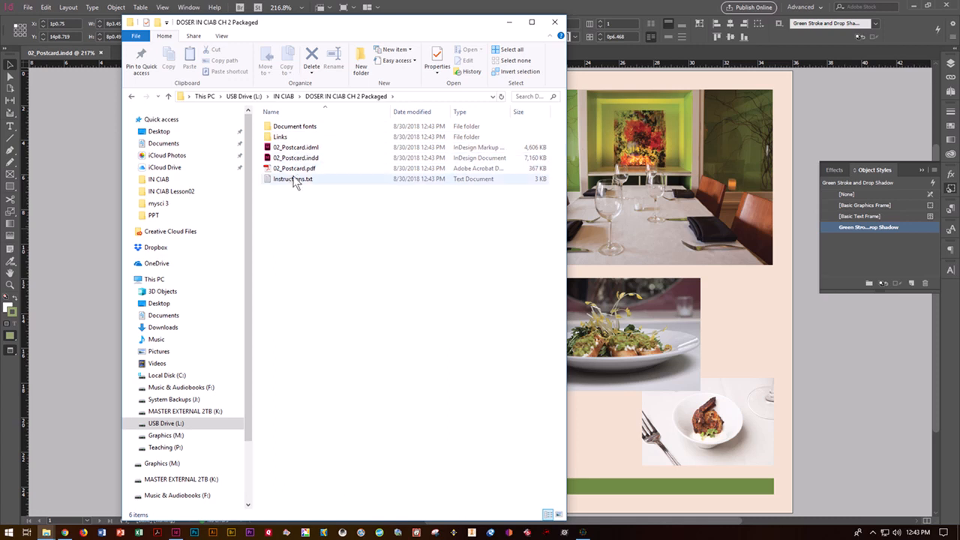
click(132, 97)
Send the packaged folder to a Compressed (zipped) folder
right_click(279, 141)
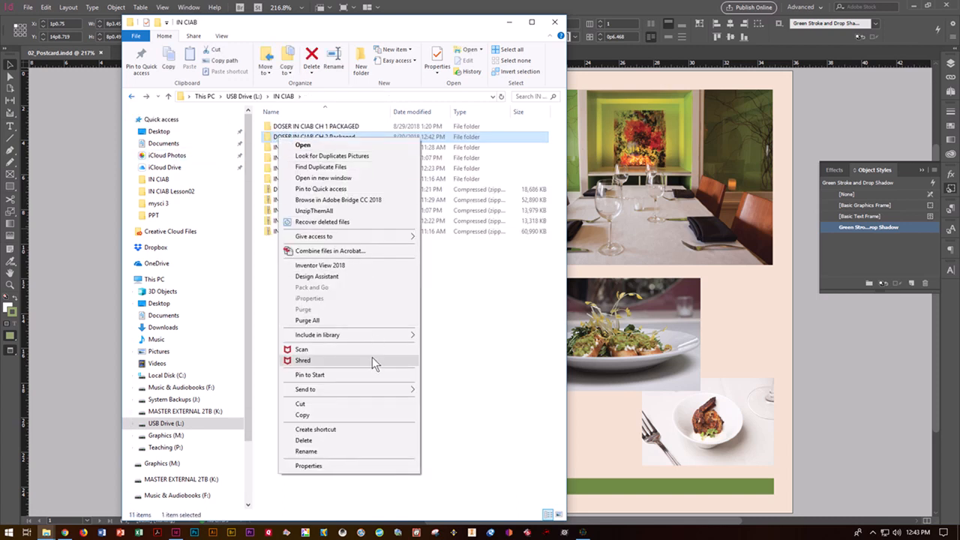
mouse_move(381, 388)
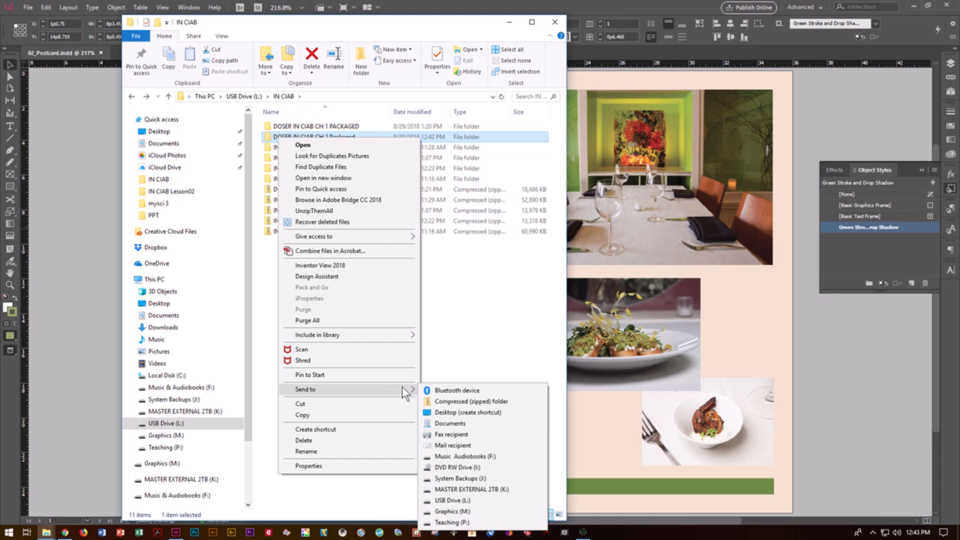
click(446, 402)
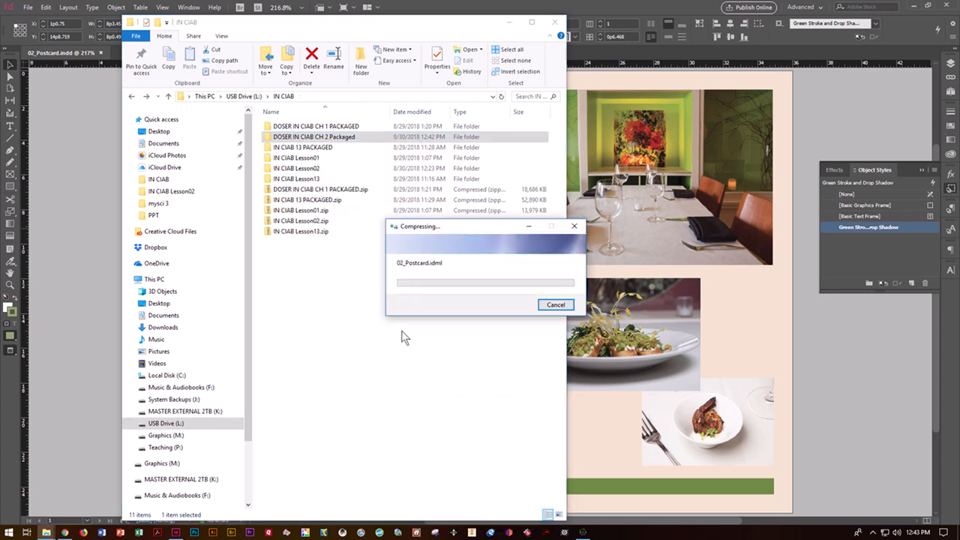